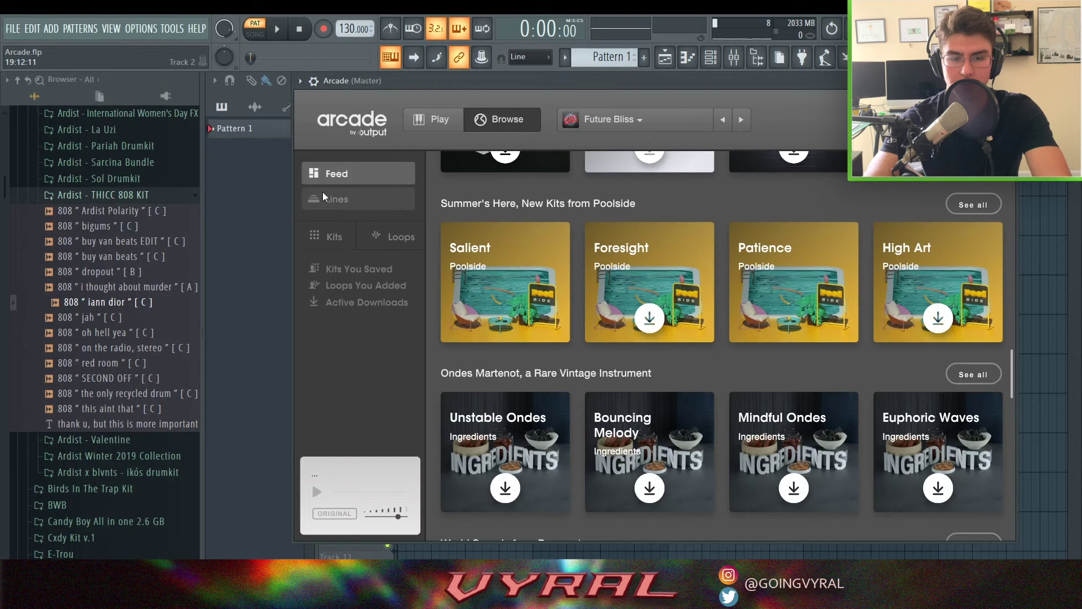
# Step: Look through the list of Arcade lines and open the After Hours line
pyautogui.click(337, 199)
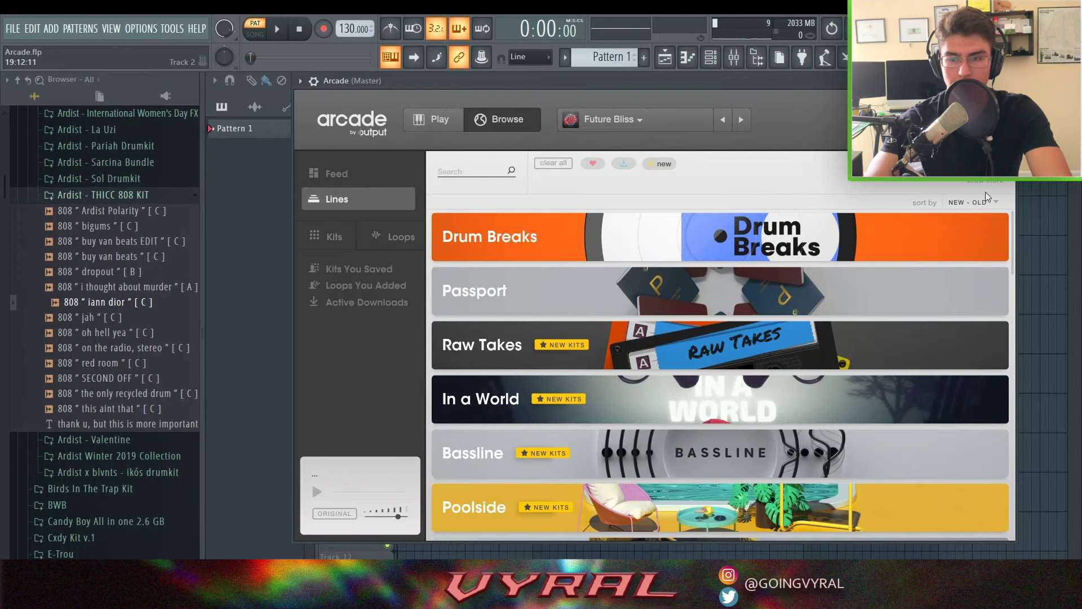
pyautogui.scroll(-1, 1013, 243)
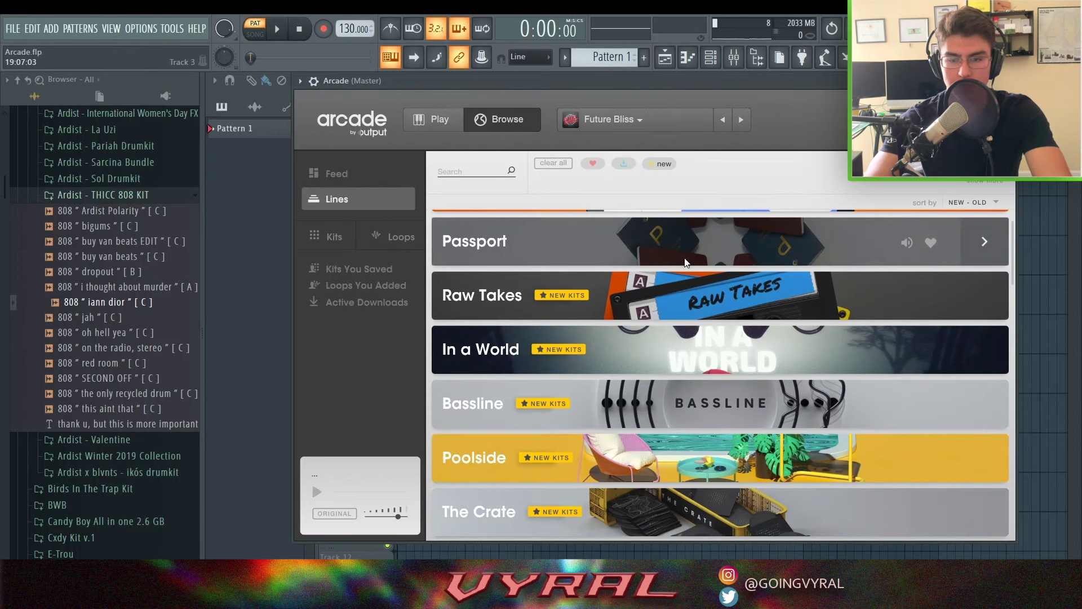
pyautogui.scroll(-7, 701, 297)
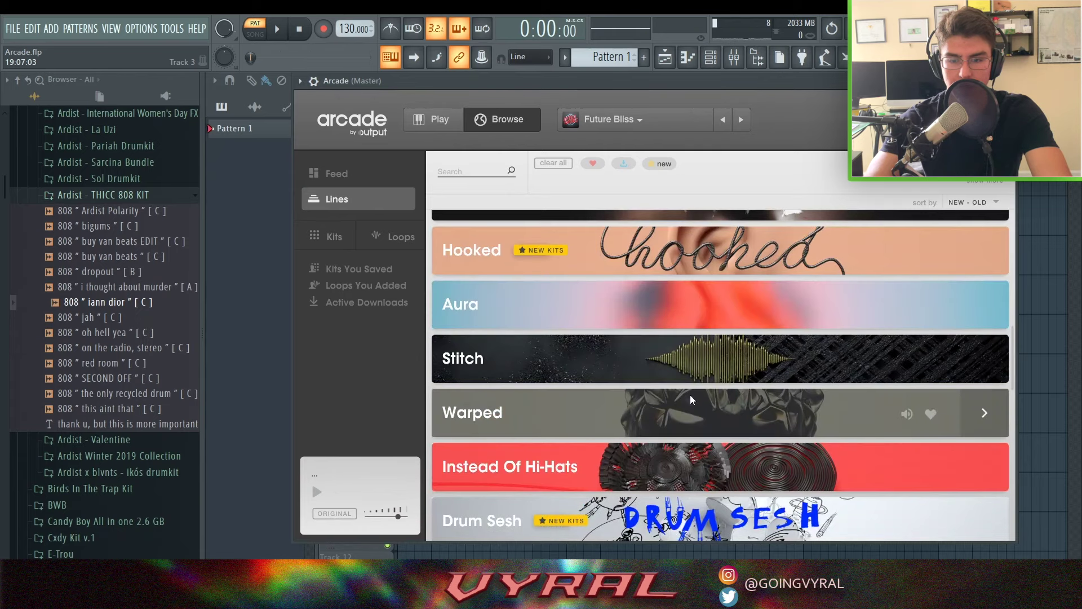
pyautogui.scroll(-5, 674, 408)
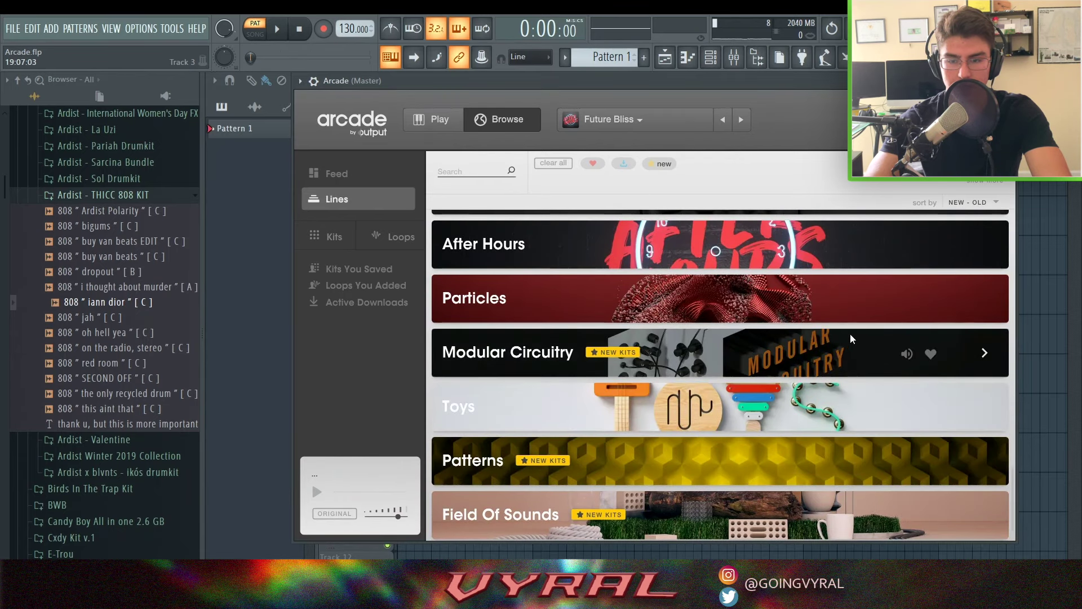
pyautogui.scroll(3, 661, 321)
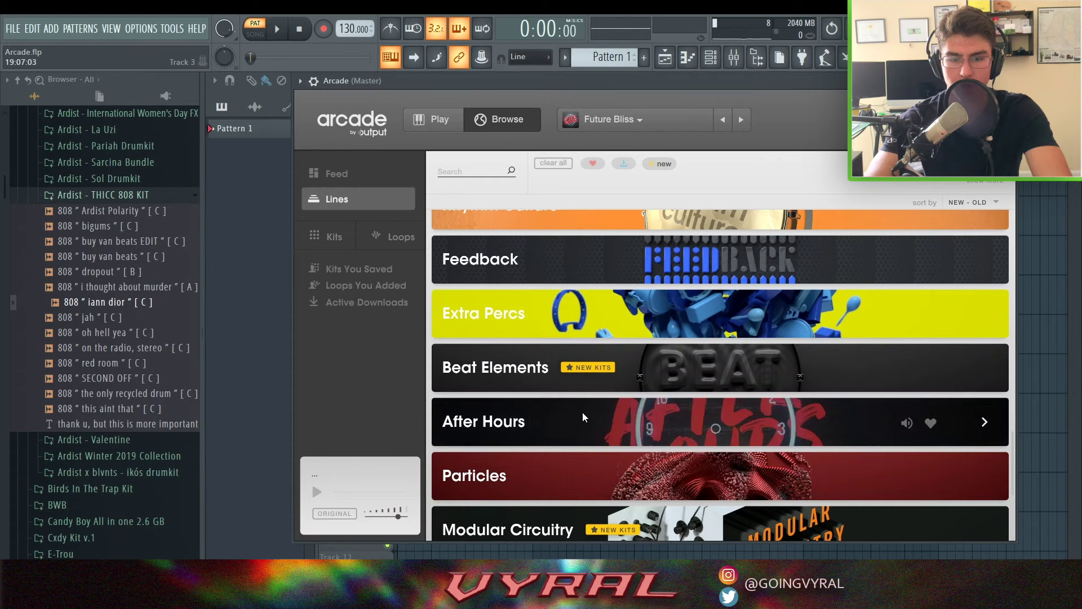
pyautogui.click(667, 420)
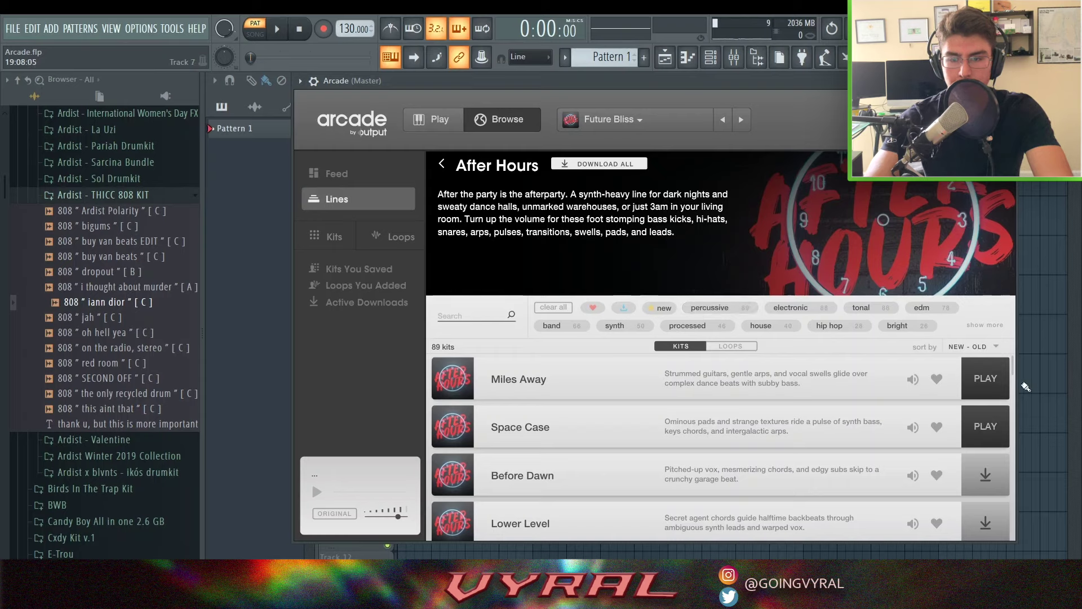
# Step: Browse the After Hours kits, load the Space Case kit and audition its sounds
pyautogui.scroll(-5, 882, 383)
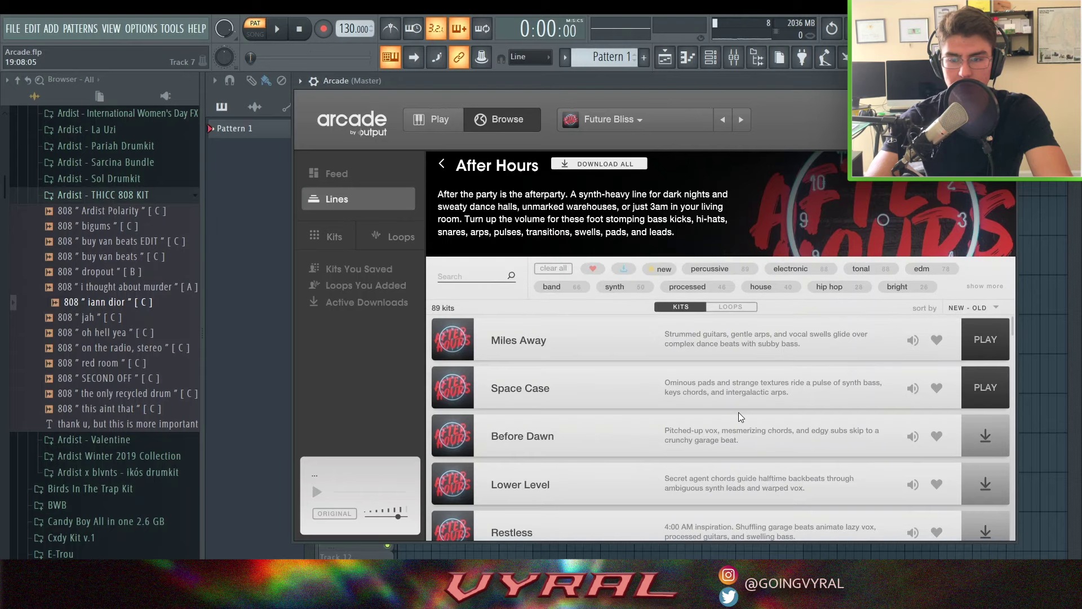
pyautogui.scroll(-5, 882, 383)
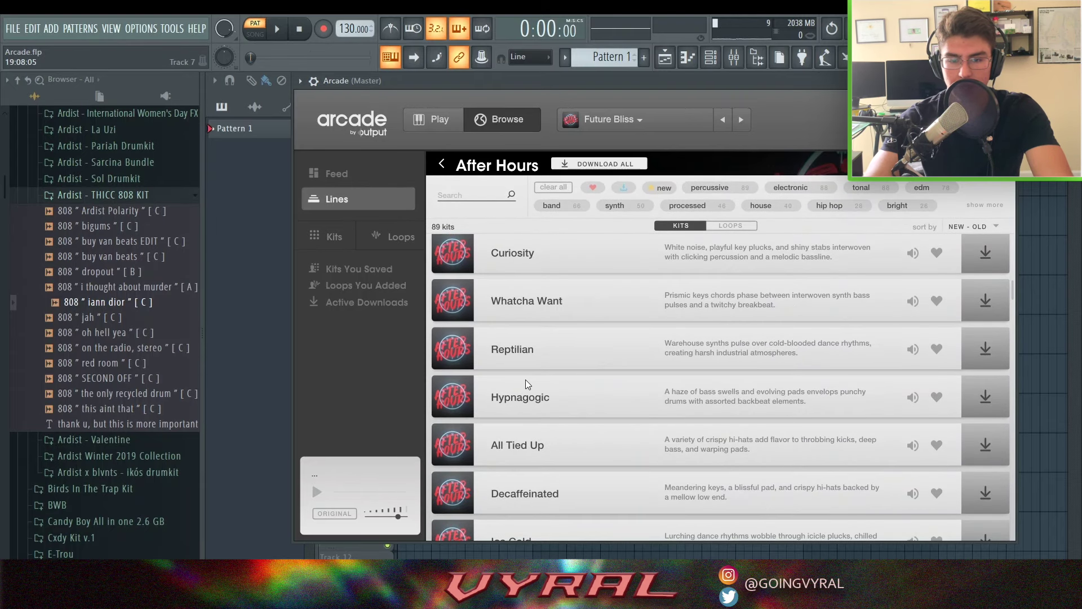
pyautogui.scroll(10, 630, 330)
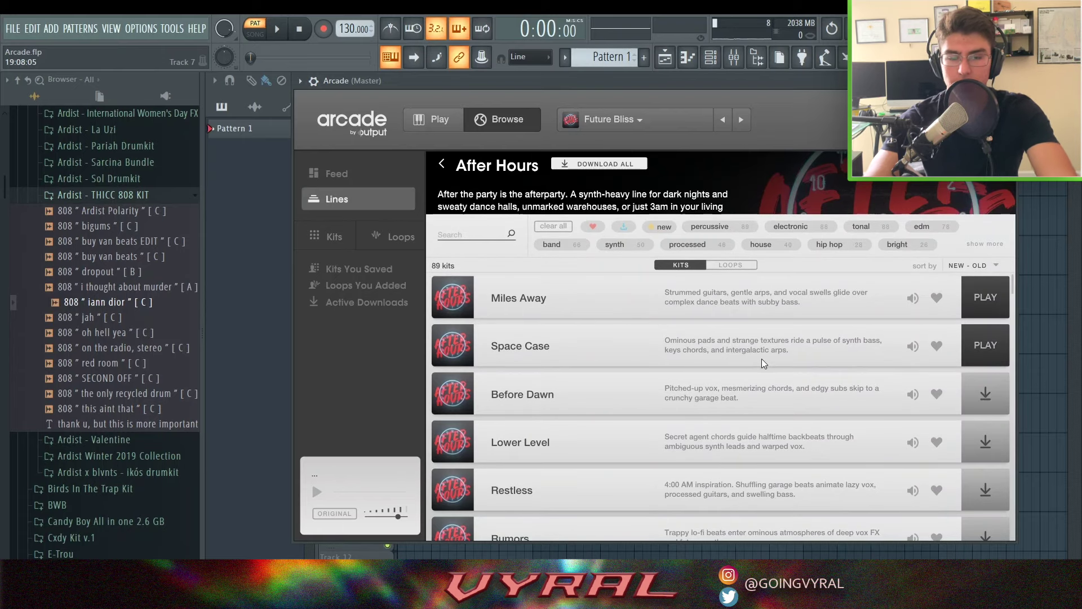
pyautogui.scroll(-10, 726, 373)
pyautogui.scroll(-3, 728, 329)
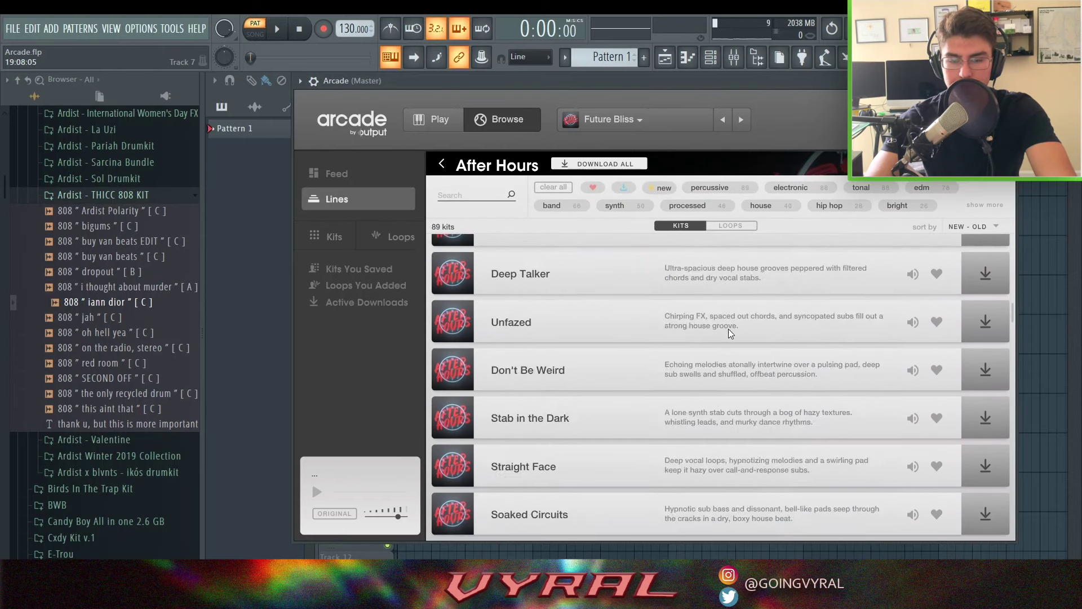
pyautogui.scroll(12, 817, 382)
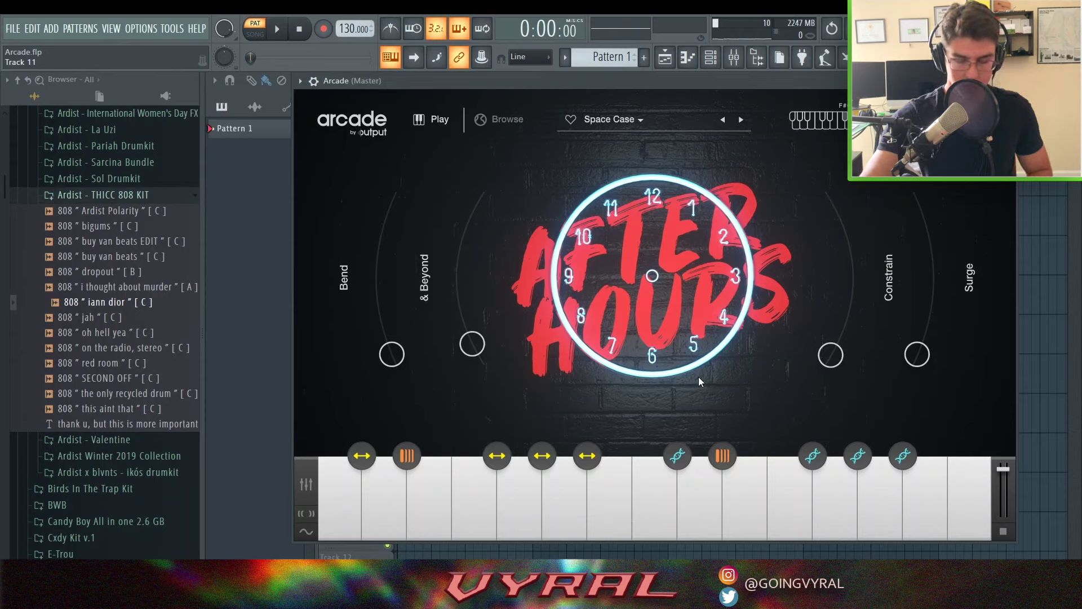
pyautogui.press('z')
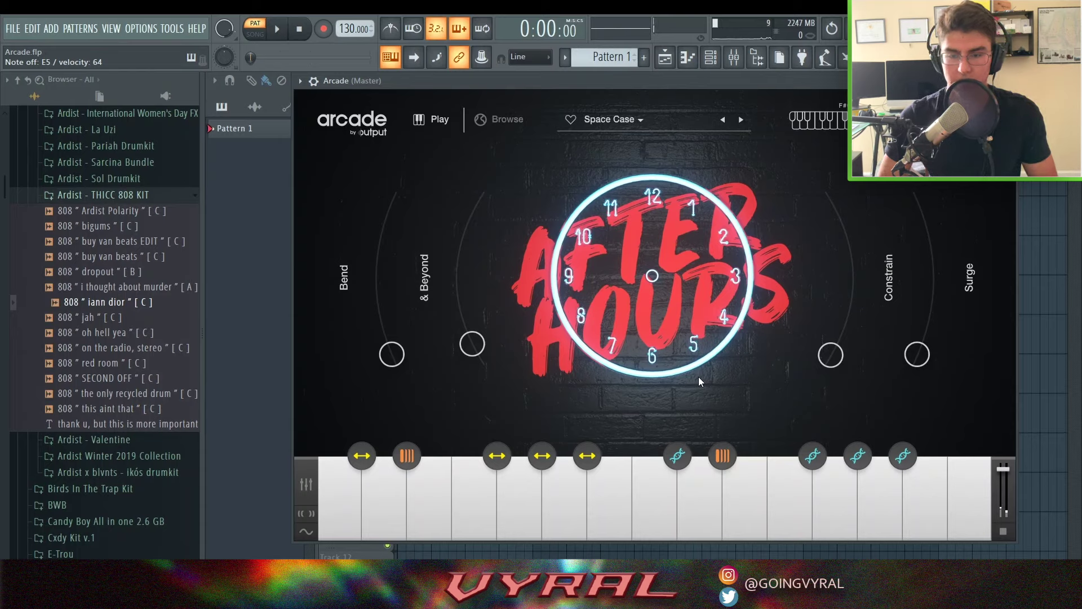
# Step: Set the Constrain macro to 0.016 and inspect the key transposition options of the Space Case kit
pyautogui.moveTo(832, 359)
pyautogui.mouseDown()
pyautogui.moveTo(831, 198)
pyautogui.moveTo(823, 361)
pyautogui.mouseUp()
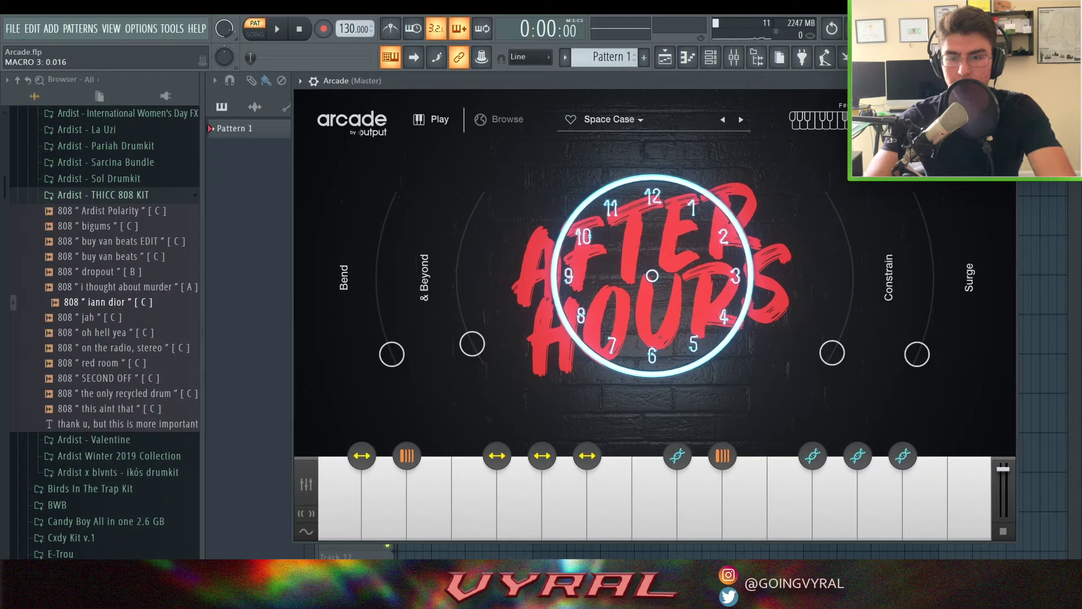
pyautogui.click(919, 120)
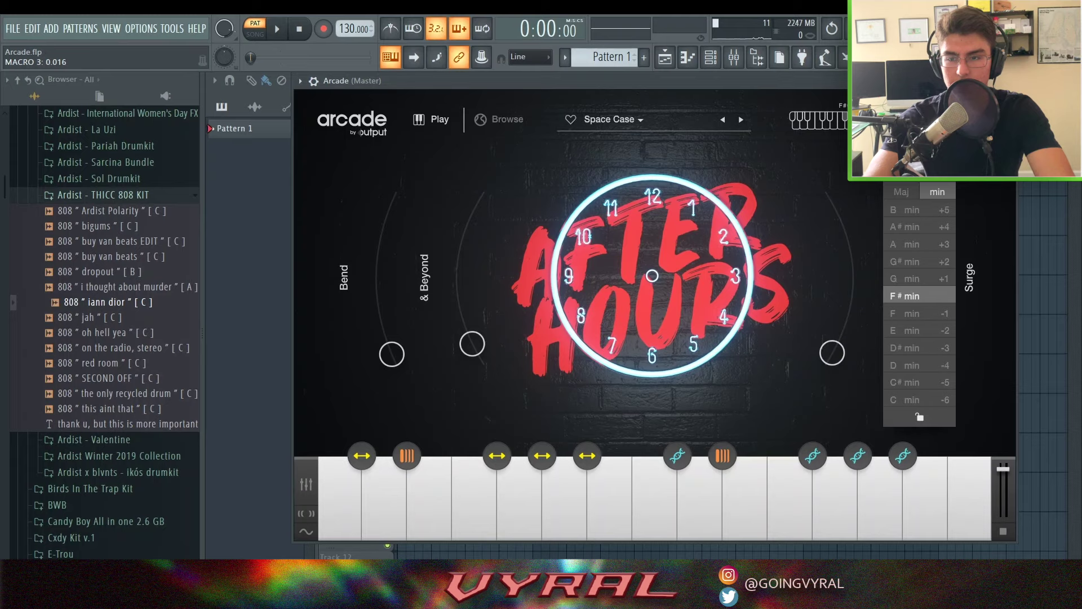
pyautogui.click(1002, 207)
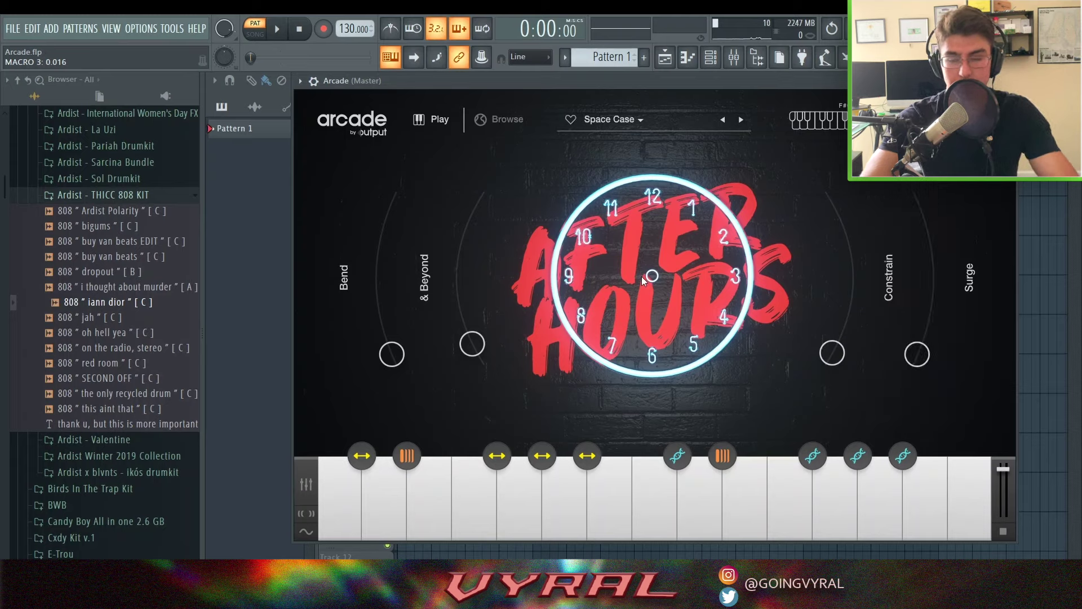
pyautogui.click(919, 119)
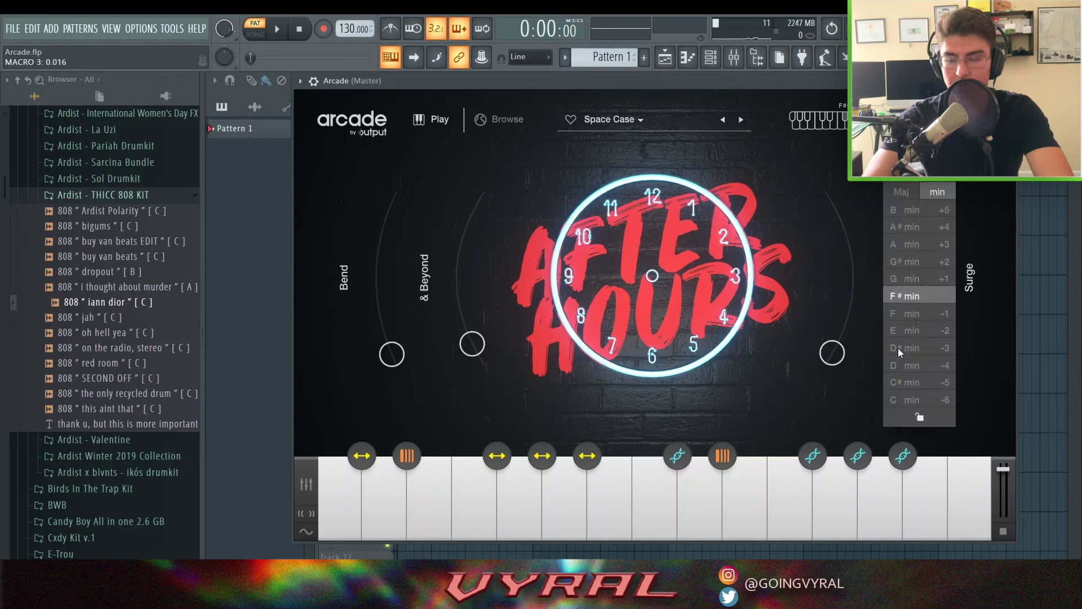
pyautogui.click(861, 188)
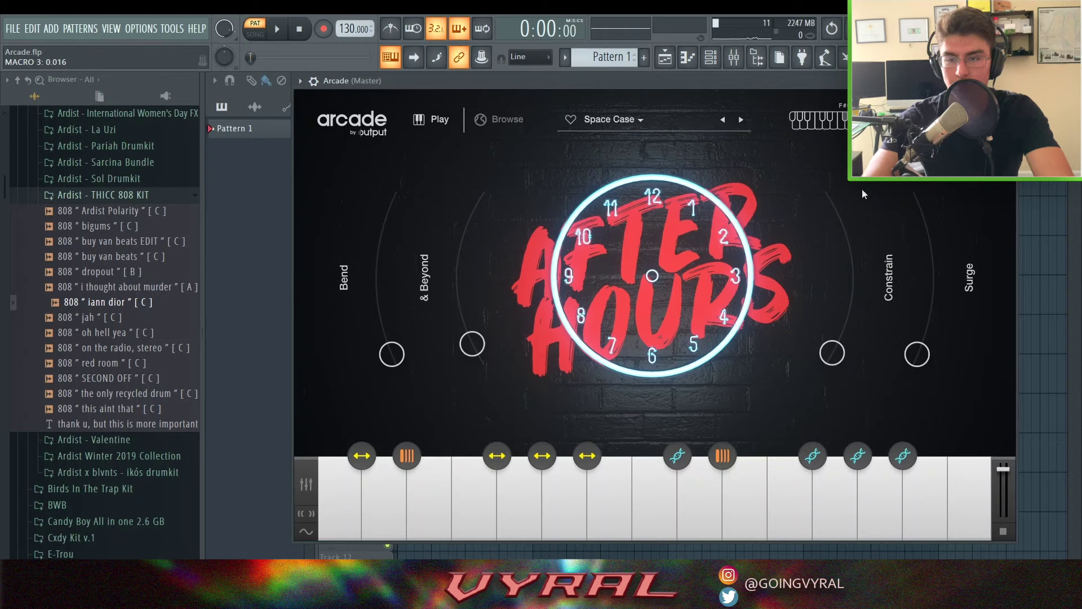
# Step: Download the After Hours loop Just Synth Lead Warped Melody 01 and pick it up for assignment to the Arcade keyboard
pyautogui.click(494, 126)
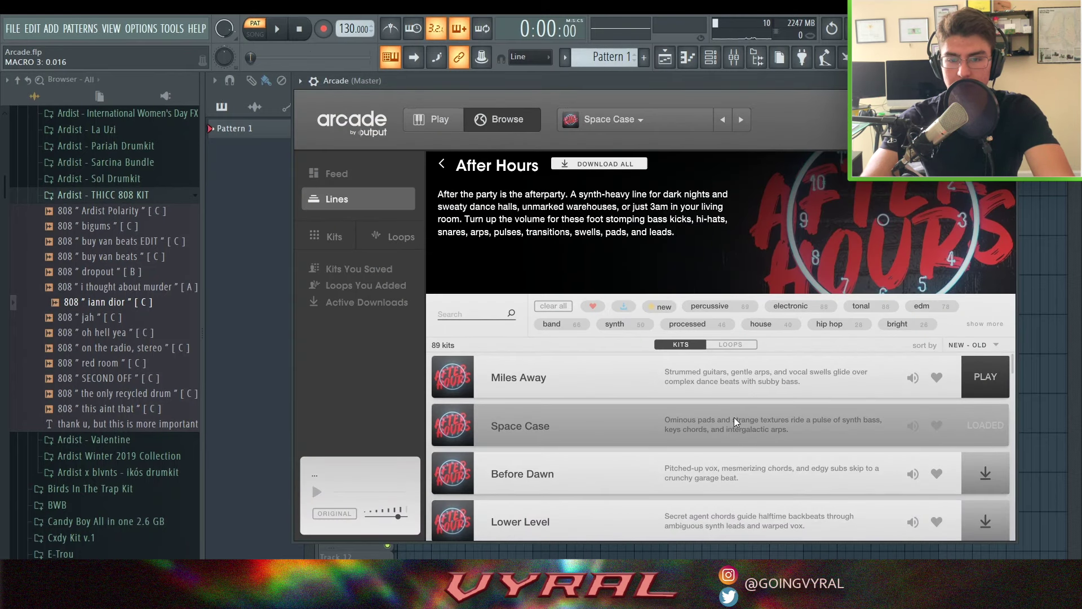
pyautogui.click(735, 345)
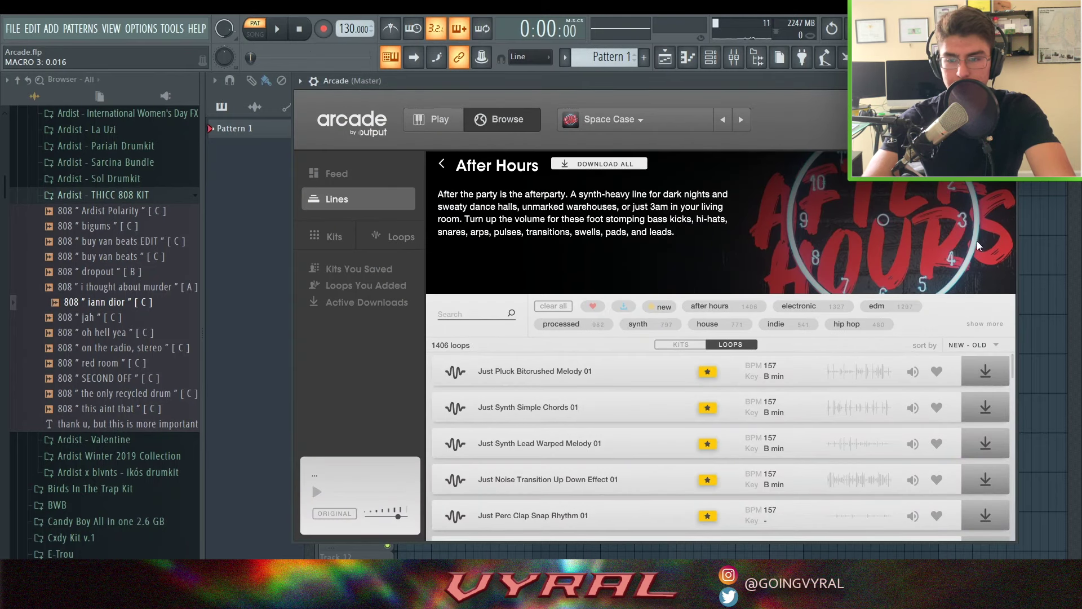
pyautogui.scroll(-2, 800, 315)
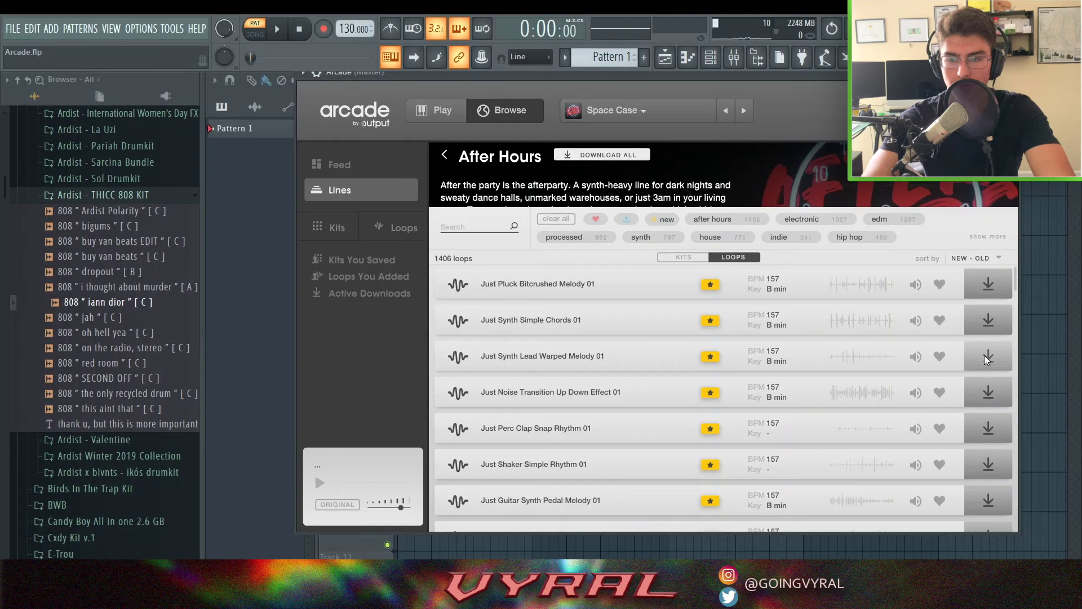
pyautogui.click(914, 356)
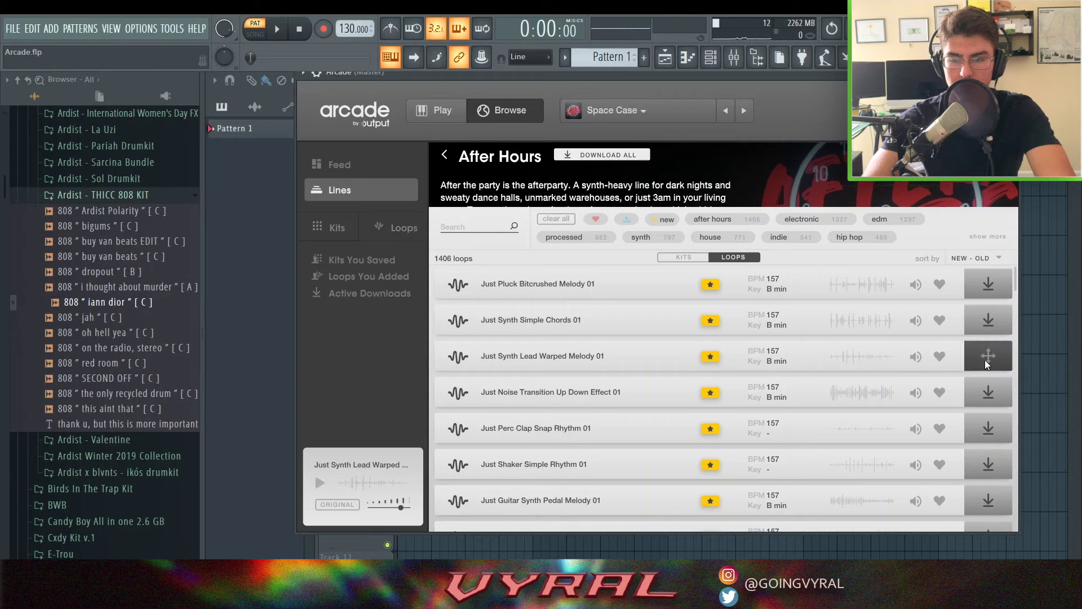
pyautogui.moveTo(986, 359); pyautogui.dragTo(680, 479)
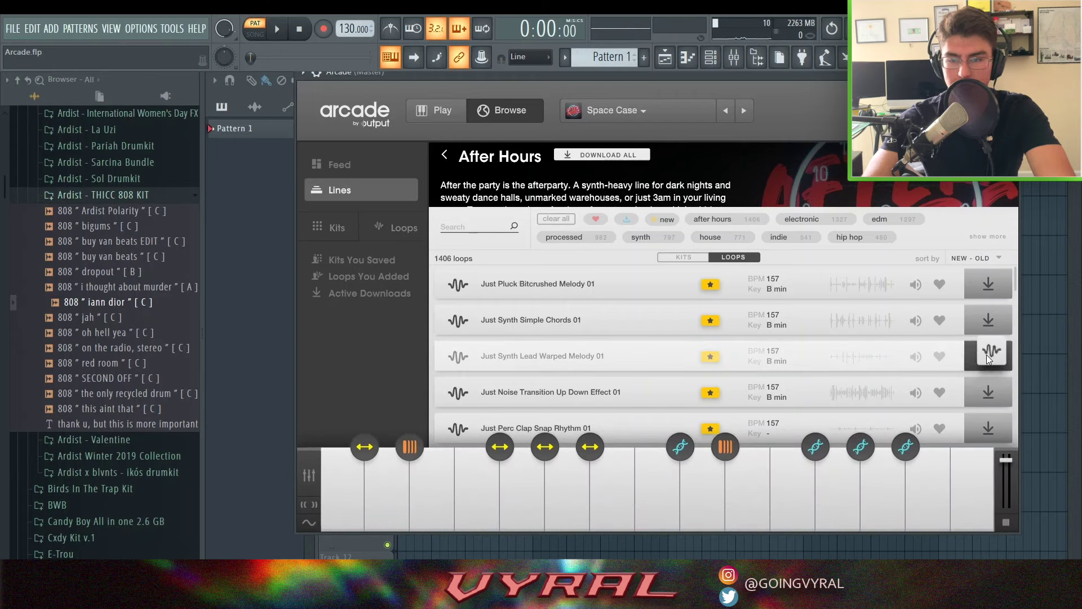
# Step: Return to the list of lines, reopen After Hours and show its kits instead of its loops
pyautogui.scroll(2, 735, 180)
pyautogui.click(445, 155)
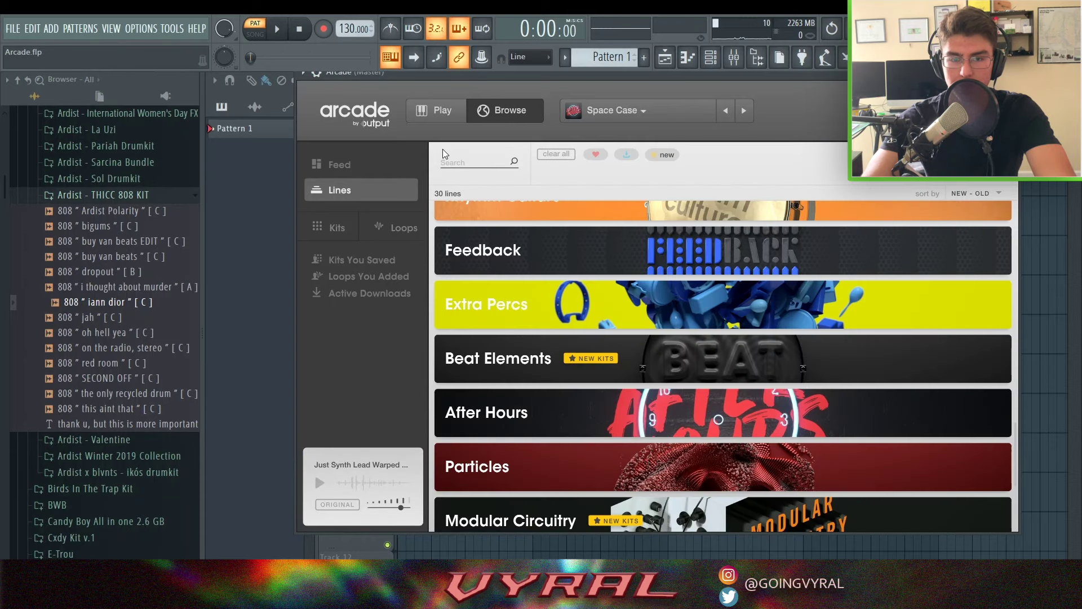
pyautogui.scroll(3, 647, 275)
pyautogui.scroll(-3, 735, 447)
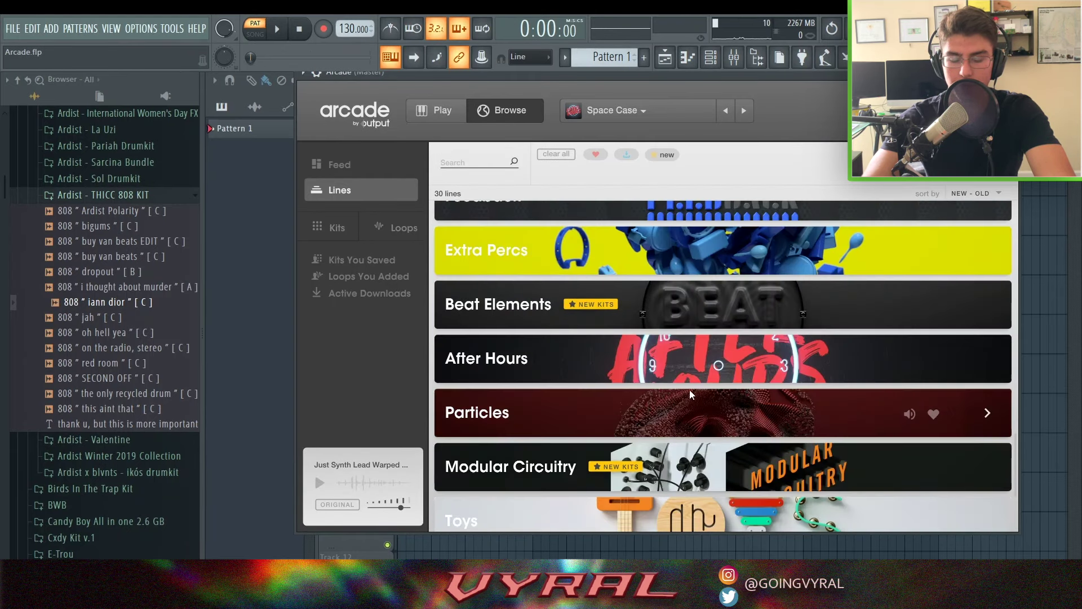
pyautogui.click(686, 360)
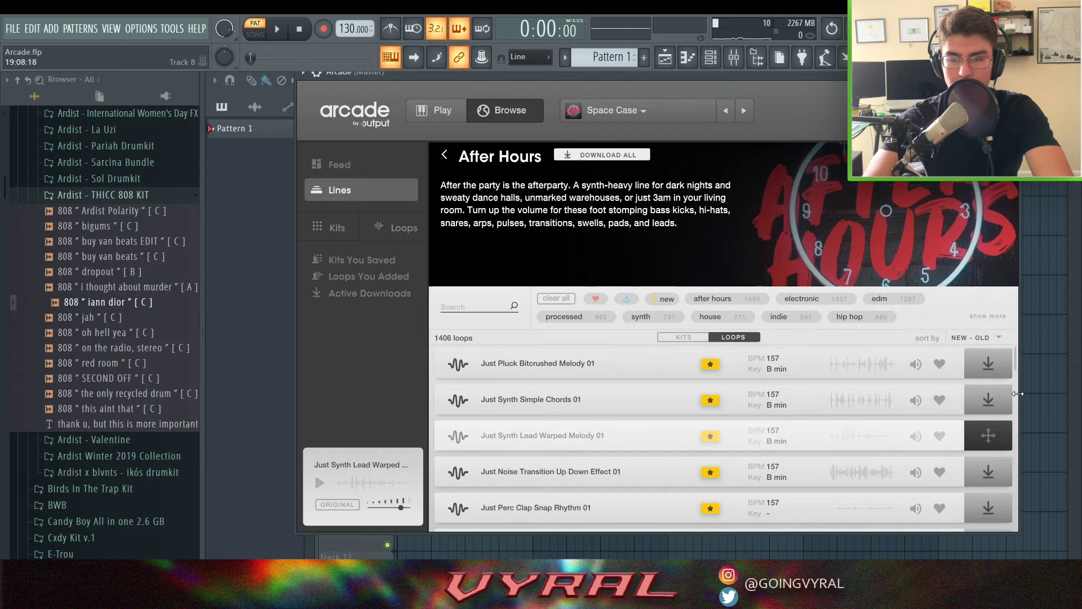
pyautogui.scroll(-1, 727, 357)
pyautogui.scroll(1, 685, 338)
pyautogui.click(684, 338)
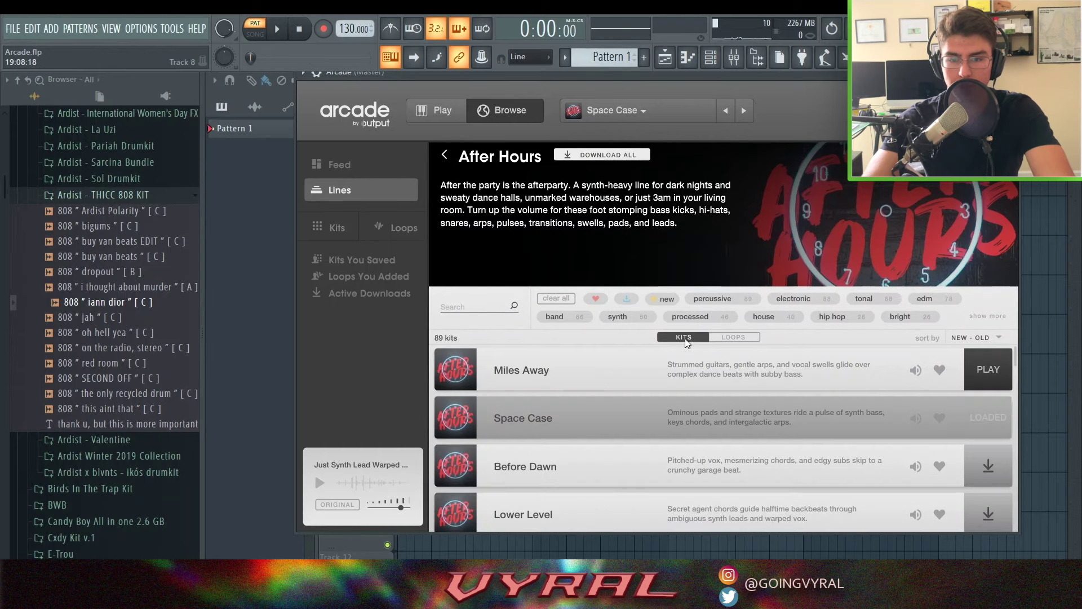
# Step: Look through the After Hours kits and load the Future Bliss kit
pyautogui.scroll(-4, 676, 363)
pyautogui.scroll(-15, 757, 366)
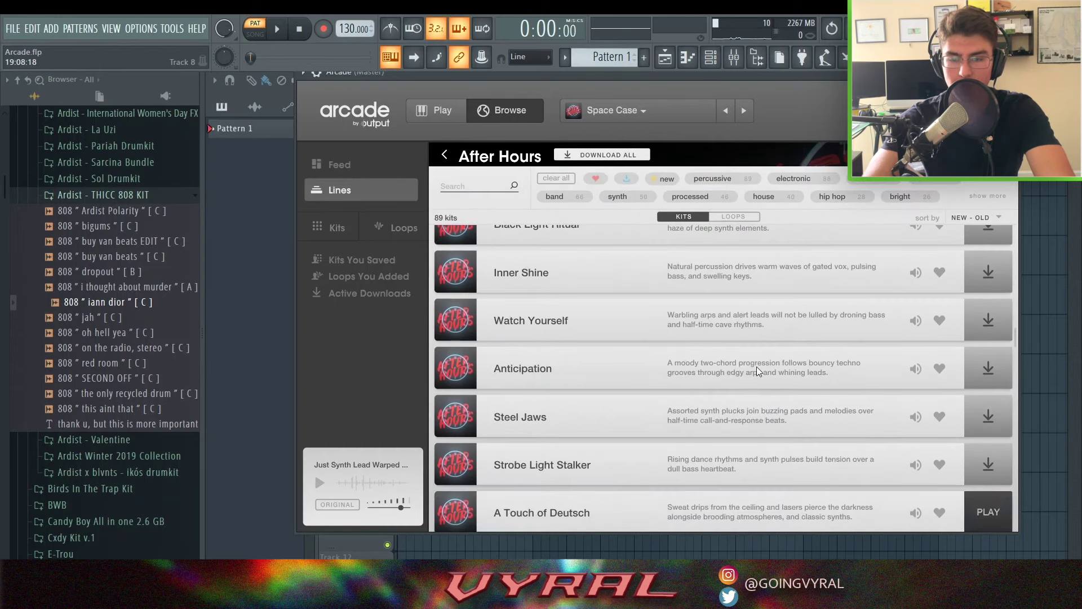
pyautogui.scroll(3, 790, 363)
pyautogui.scroll(-12, 729, 363)
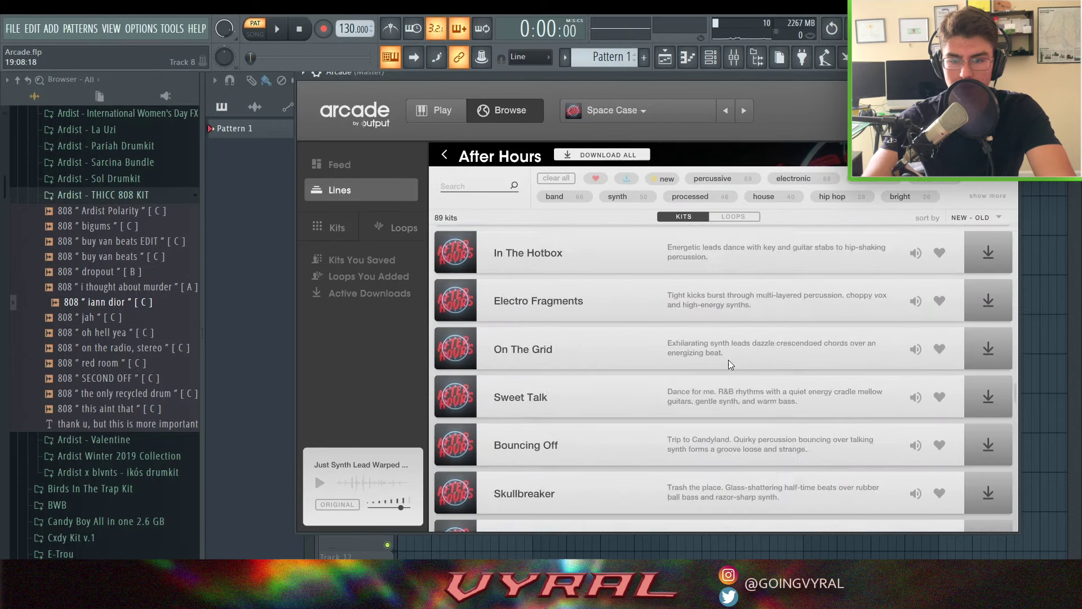
pyautogui.scroll(-10, 733, 357)
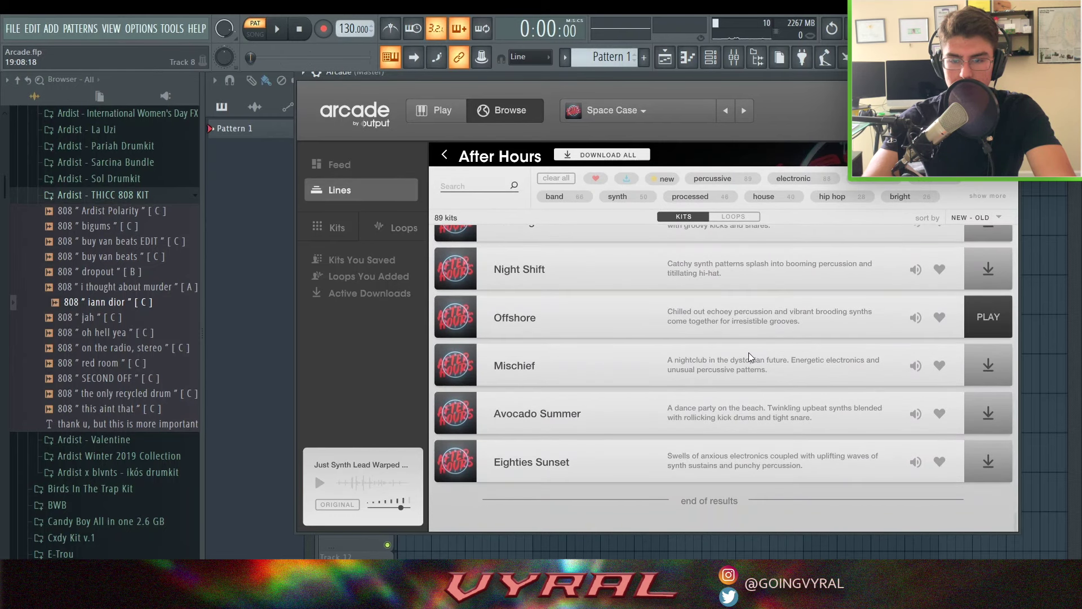
pyautogui.scroll(10, 581, 344)
pyautogui.scroll(12, 695, 357)
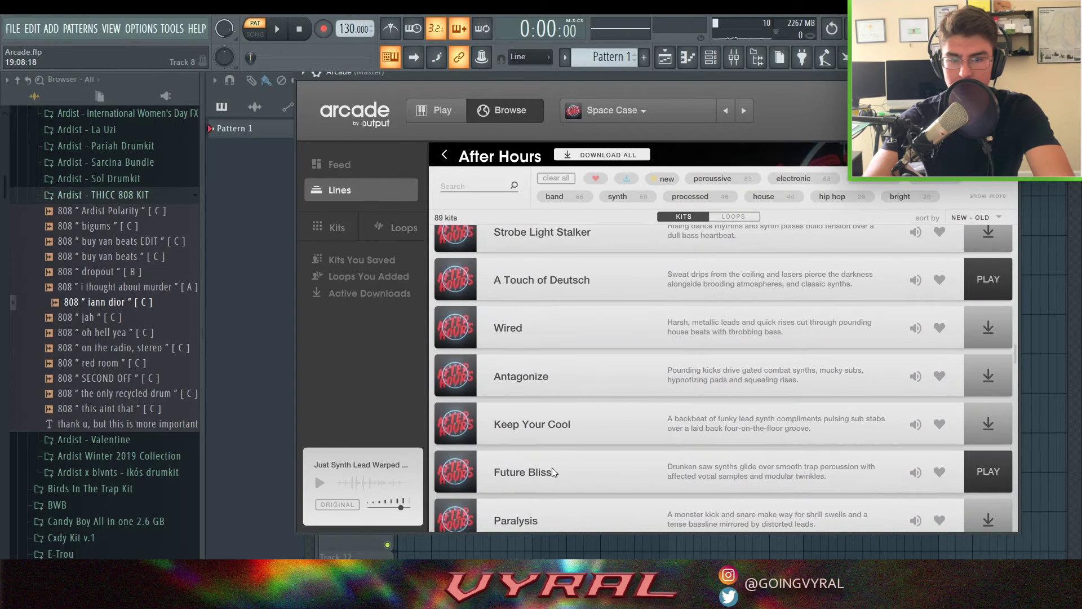
pyautogui.click(996, 471)
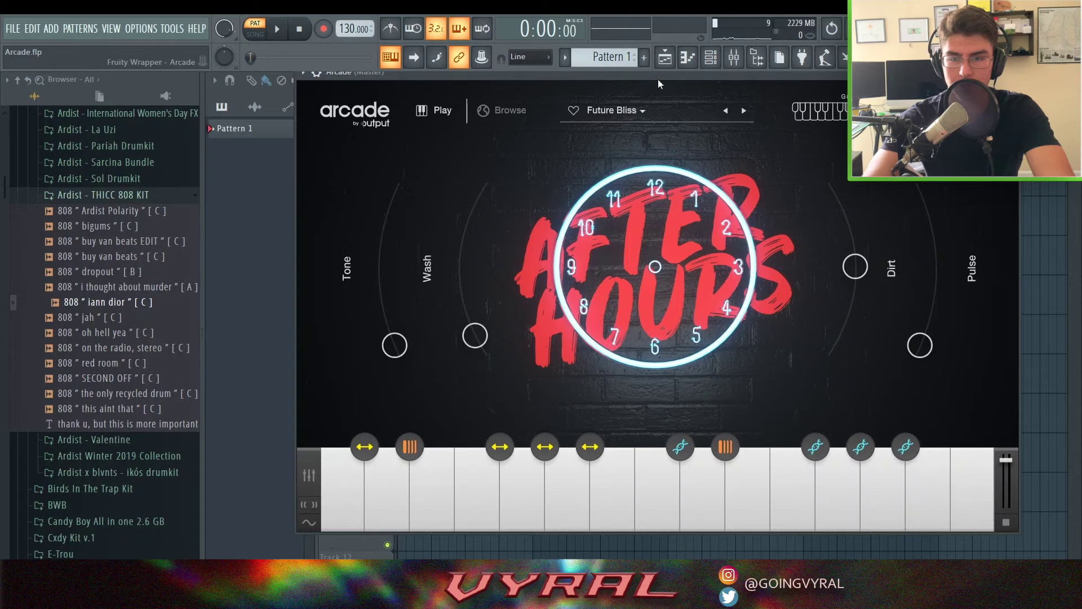
# Step: Move the Arcade window aside, play the C5 note in its piano roll and stop playback
pyautogui.moveTo(658, 78); pyautogui.dragTo(682, 90)
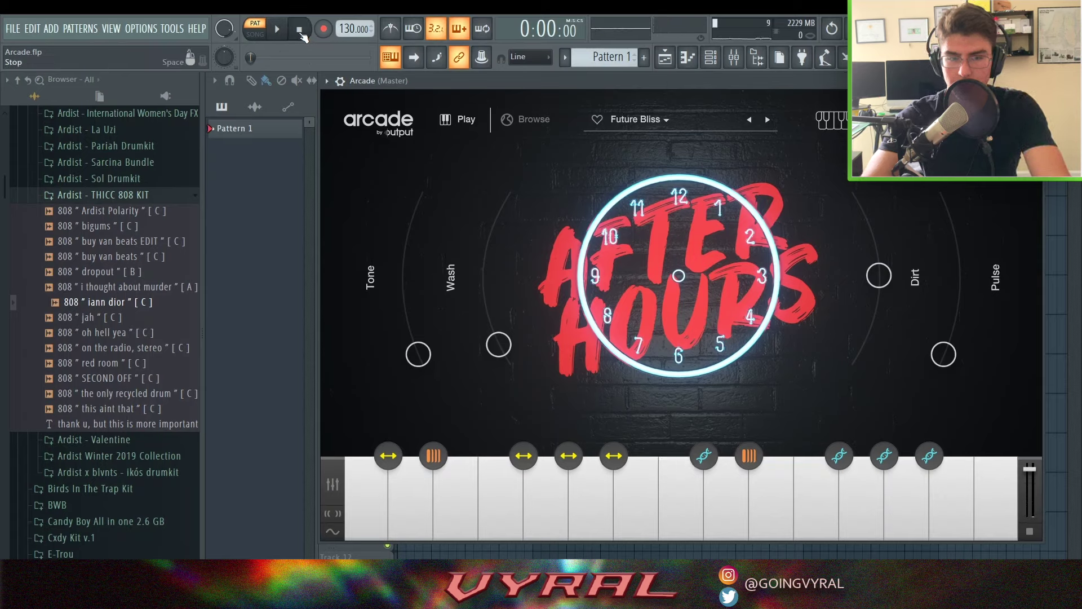
pyautogui.moveTo(762, 85); pyautogui.dragTo(721, 111)
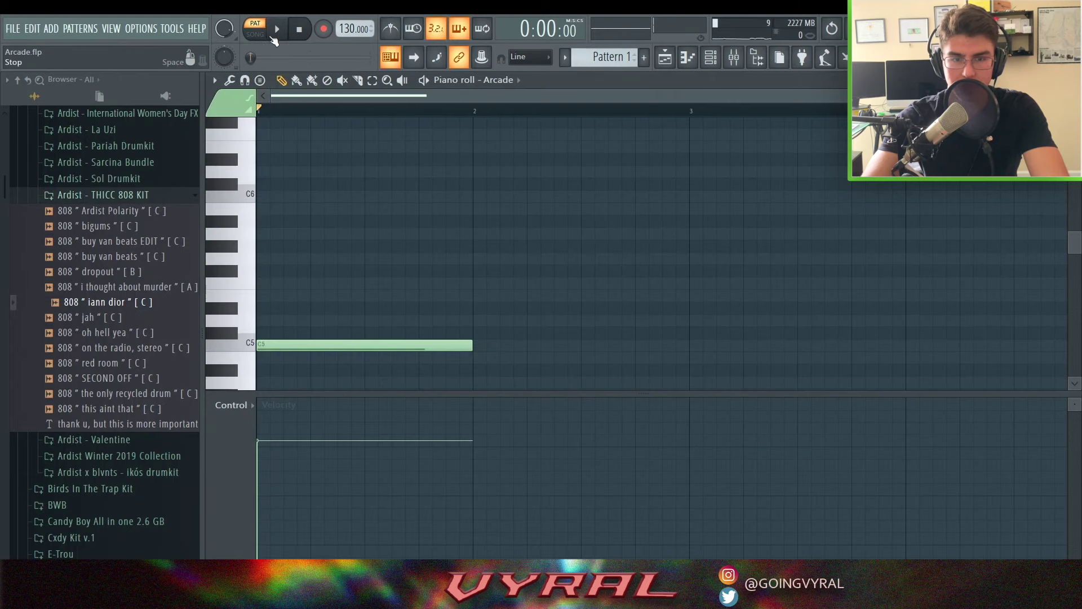
pyautogui.click(275, 33)
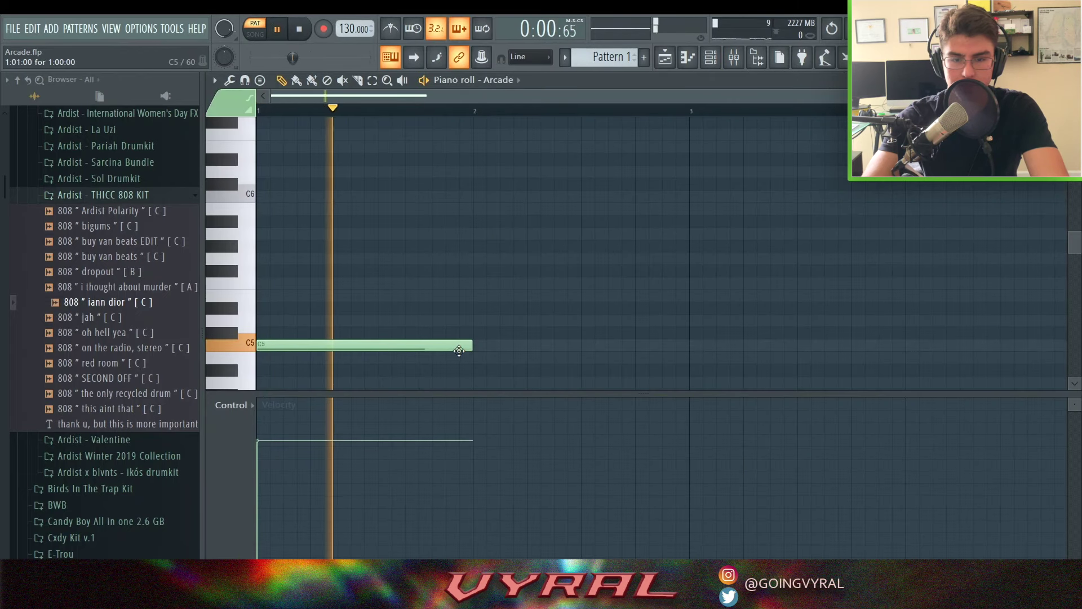
pyautogui.moveTo(681, 95); pyautogui.dragTo(779, 96)
pyautogui.press('space')
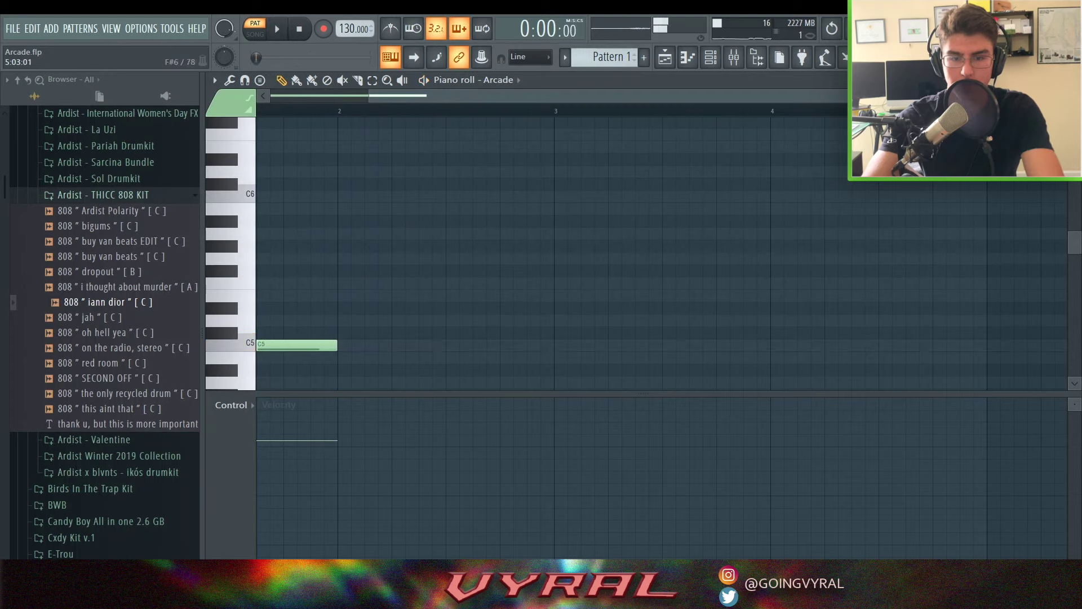
# Step: Lengthen the C5 note to four bars in the piano roll and place Pattern 1 at bar 1 on Track 1 of the playlist
pyautogui.moveTo(368, 96); pyautogui.dragTo(269, 96)
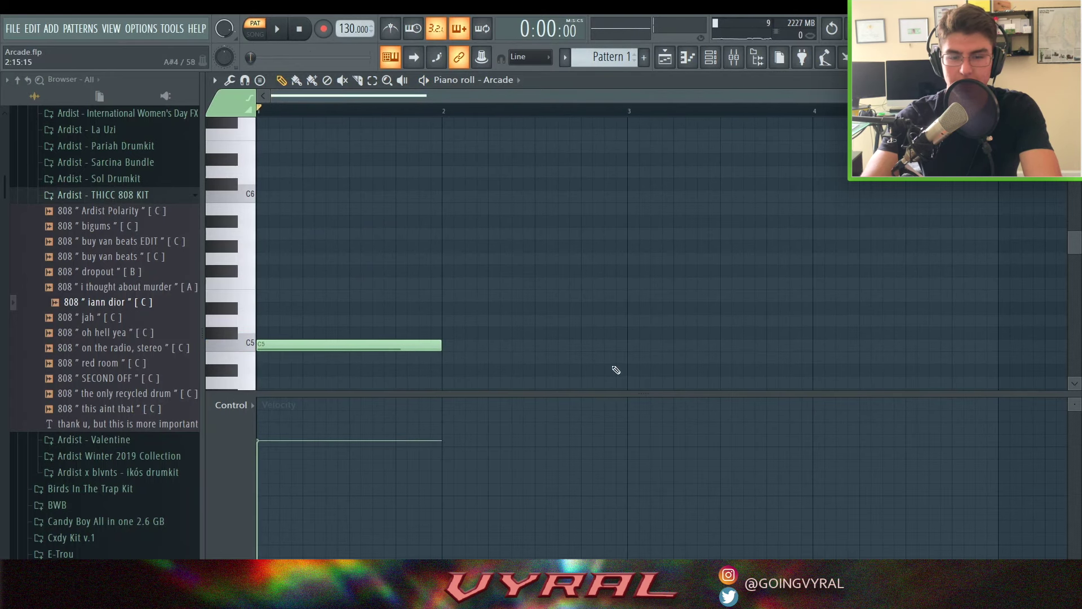
pyautogui.moveTo(442, 346); pyautogui.dragTo(997, 357)
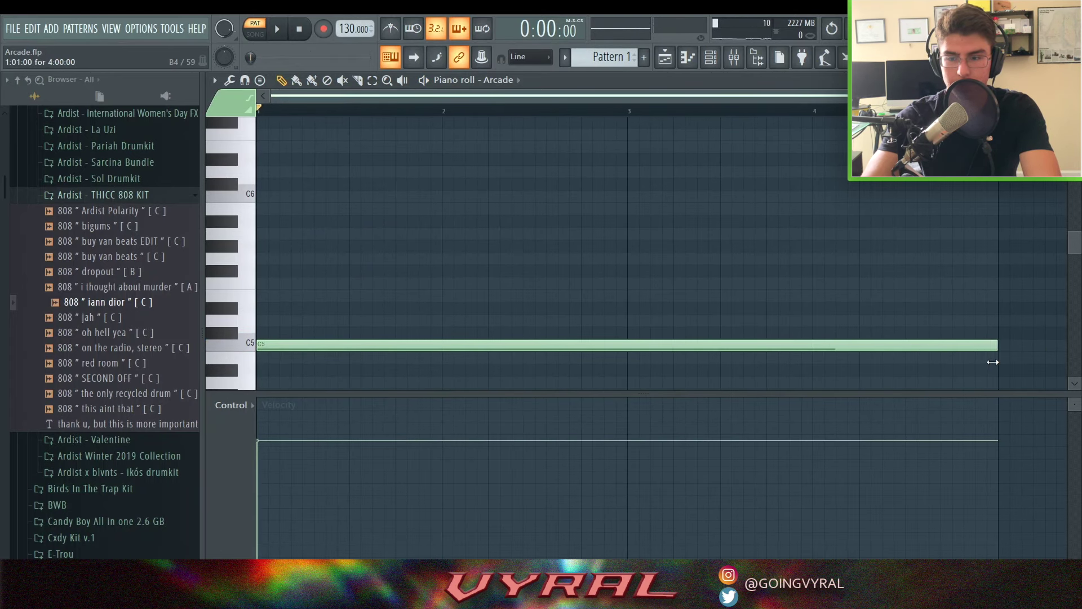
pyautogui.click(665, 57)
pyautogui.moveTo(591, 127); pyautogui.dragTo(251, 129)
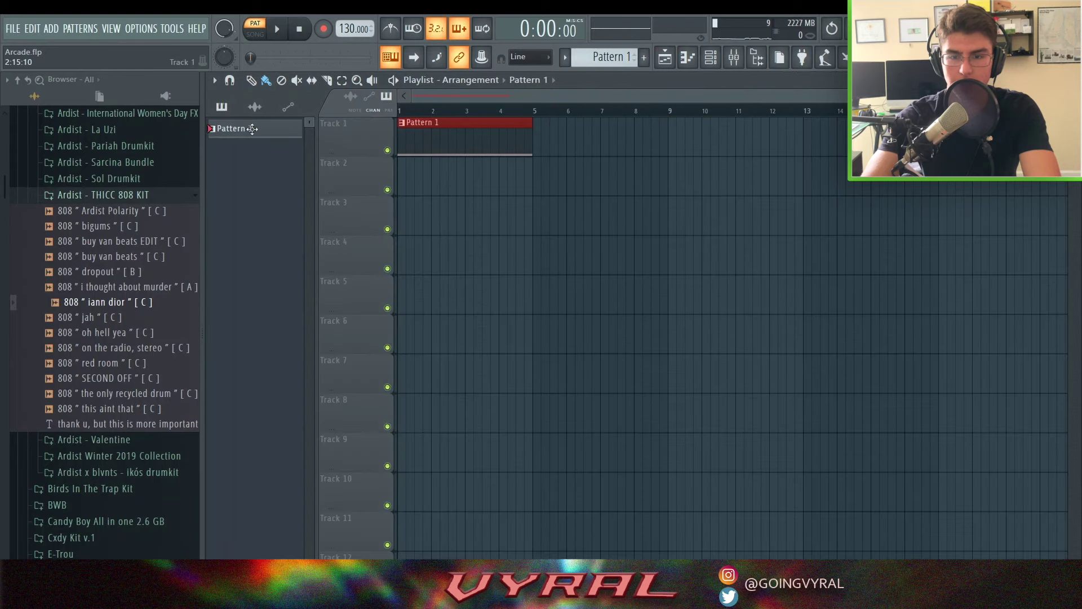
# Step: Play the arrangement briefly, stop it, and add a second Pattern 1 clip at bar 5 on Track 1
pyautogui.press('space')
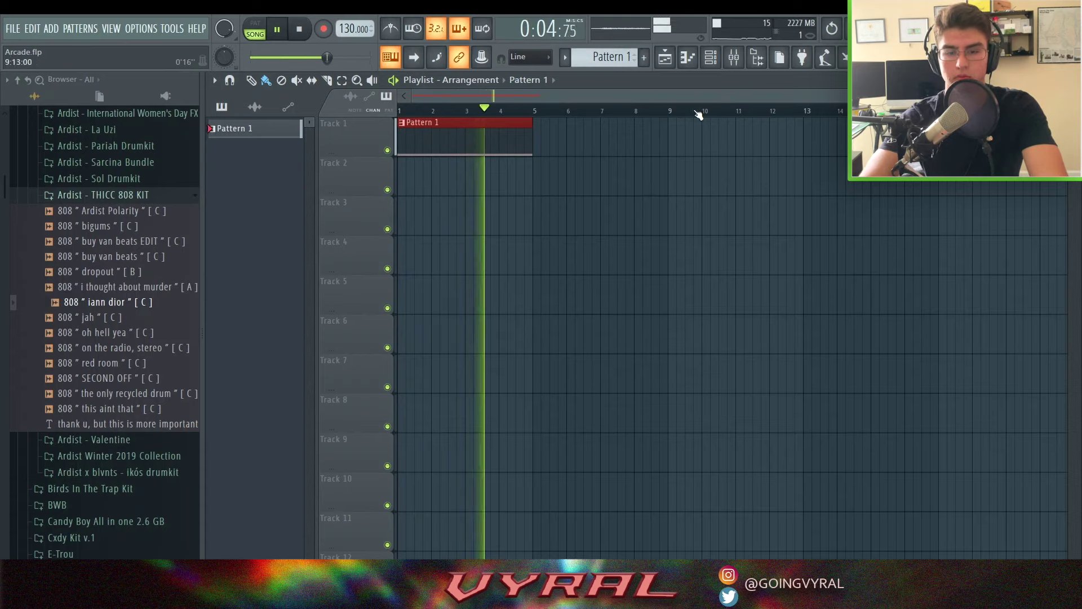
pyautogui.press('space')
pyautogui.click(551, 144)
pyautogui.moveTo(585, 142); pyautogui.dragTo(570, 141)
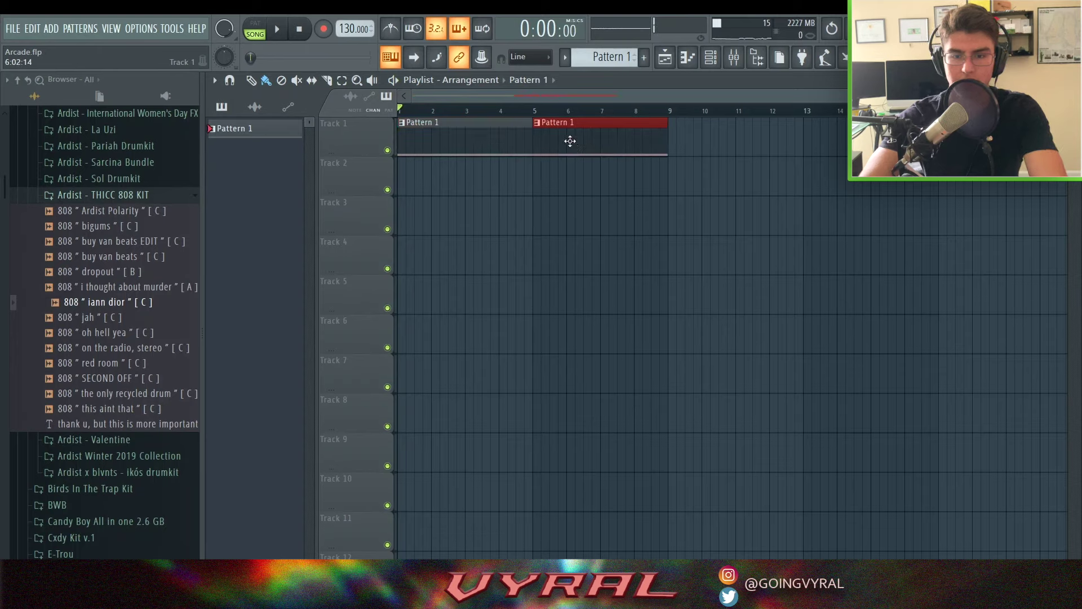
# Step: Inspect the edit settings of the Falling Saw Synth Lfo Melody 01 sample in the Arcade instrument and return to the playlist
pyautogui.click(719, 63)
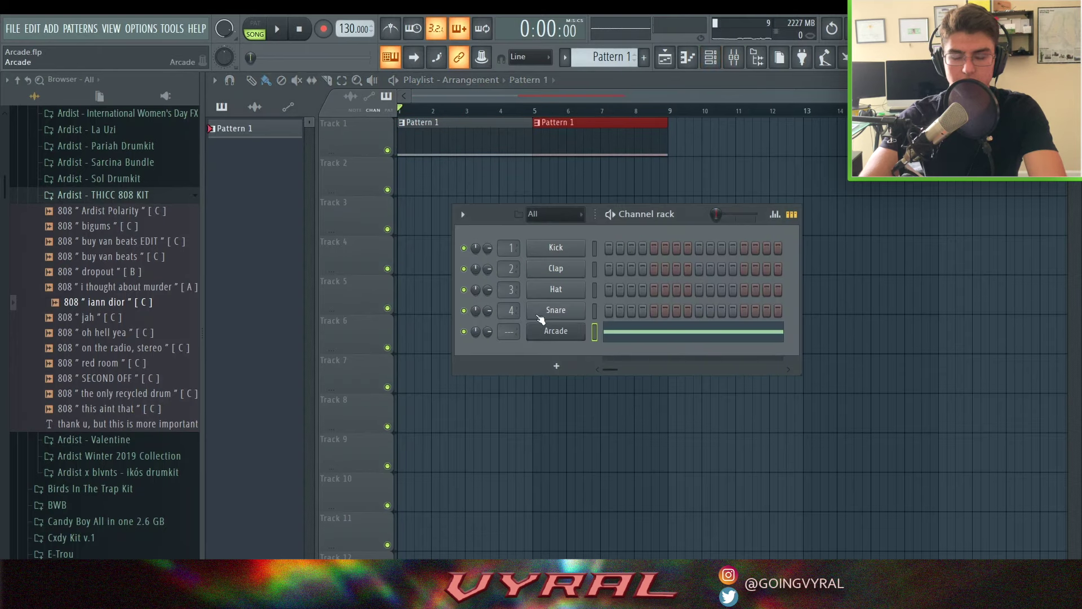
pyautogui.click(543, 331)
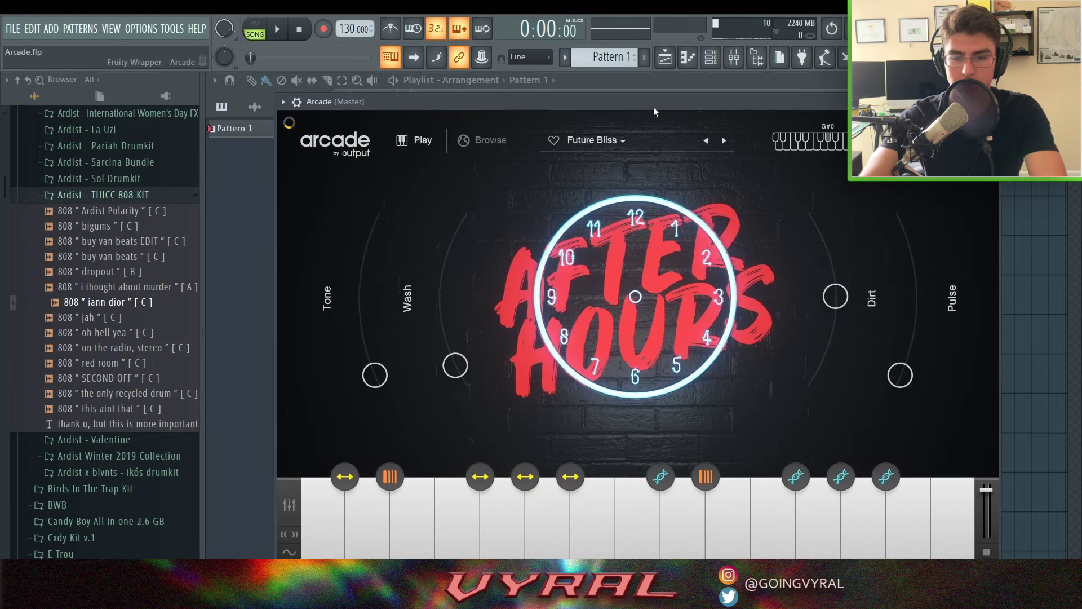
pyautogui.click(639, 553)
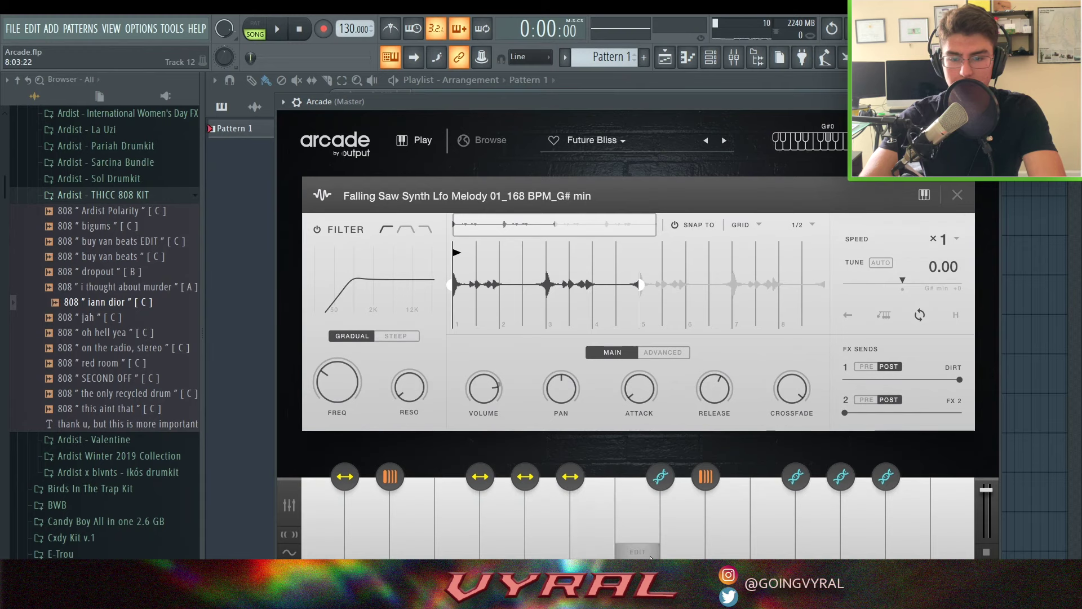
pyautogui.click(651, 554)
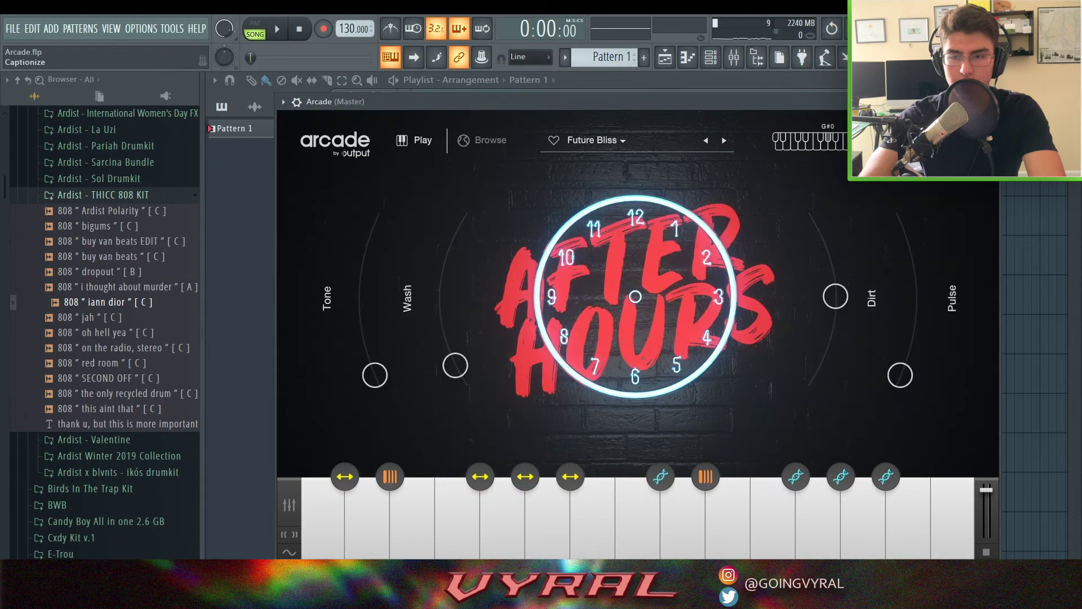
pyautogui.click(990, 102)
pyautogui.click(696, 171)
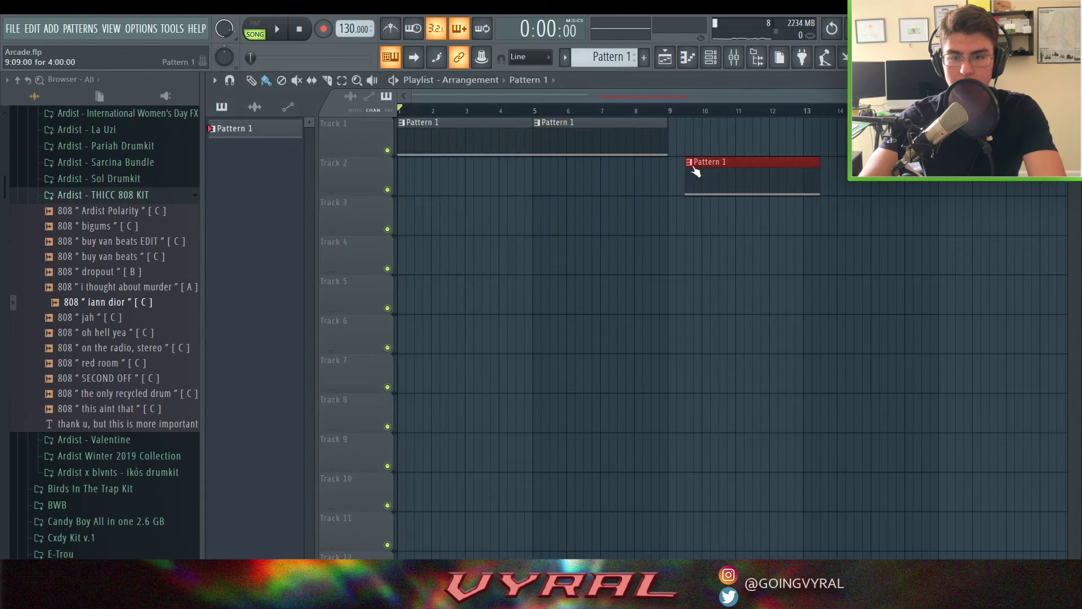
pyautogui.rightClick(696, 172)
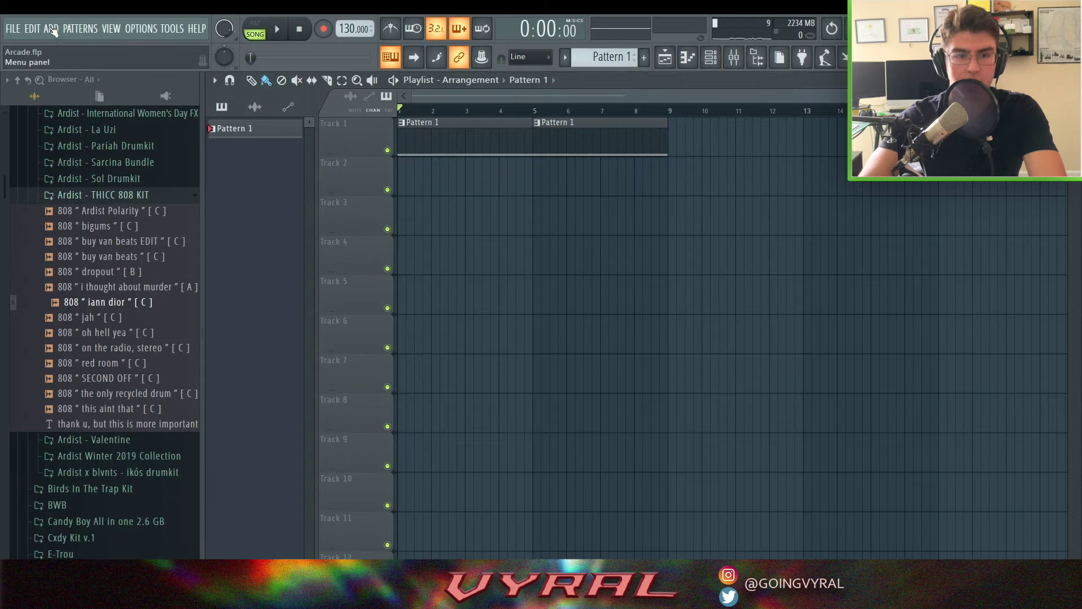
# Step: Add a second Arcade instrument, move its window fully into view and show its list of lines
pyautogui.click(73, 100)
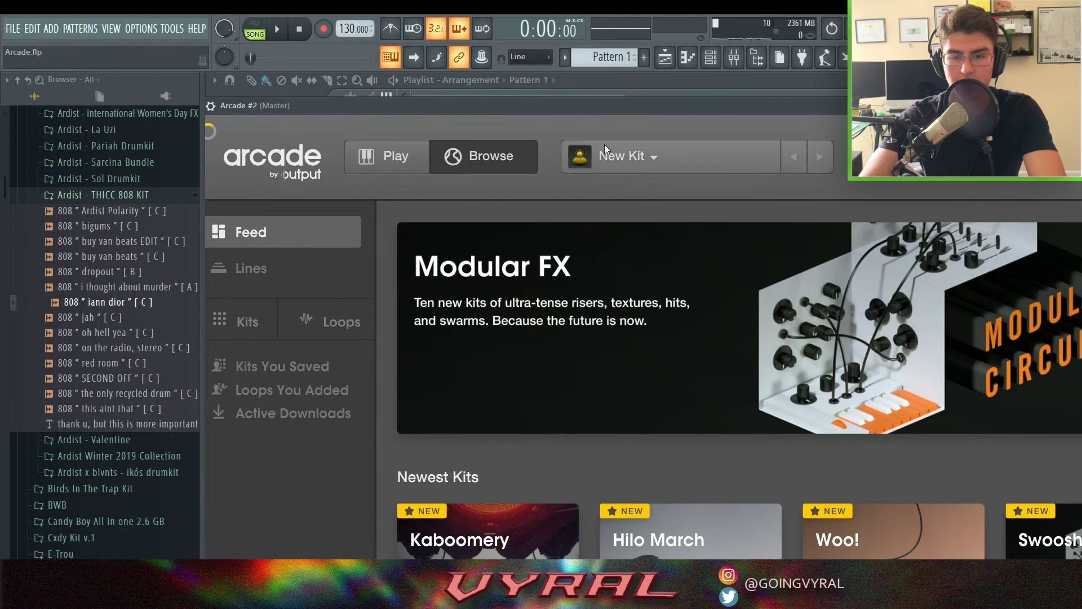
pyautogui.moveTo(617, 109); pyautogui.dragTo(204, 115)
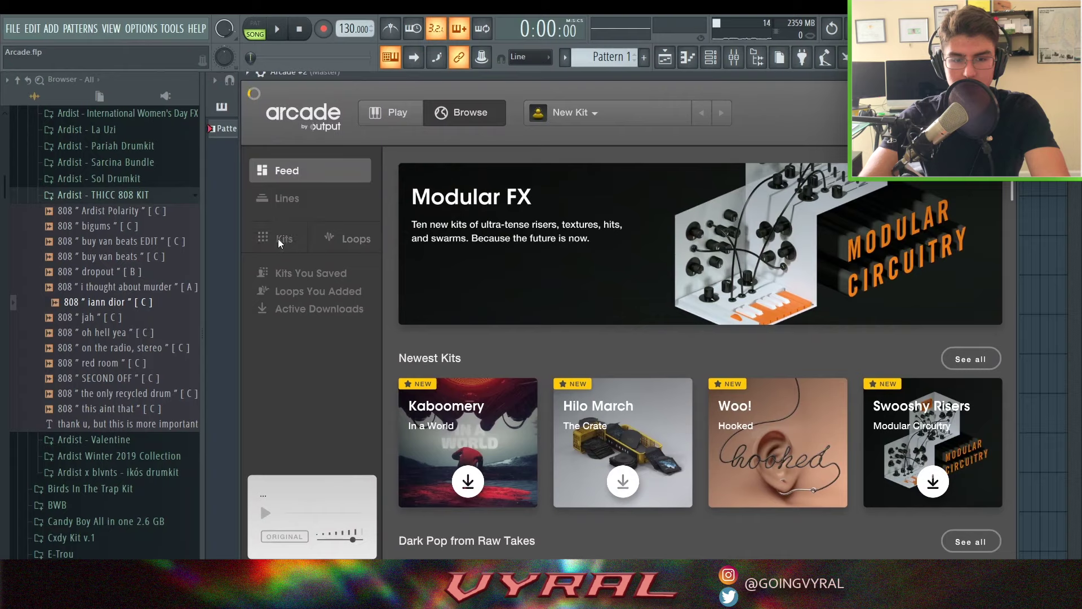
pyautogui.click(279, 239)
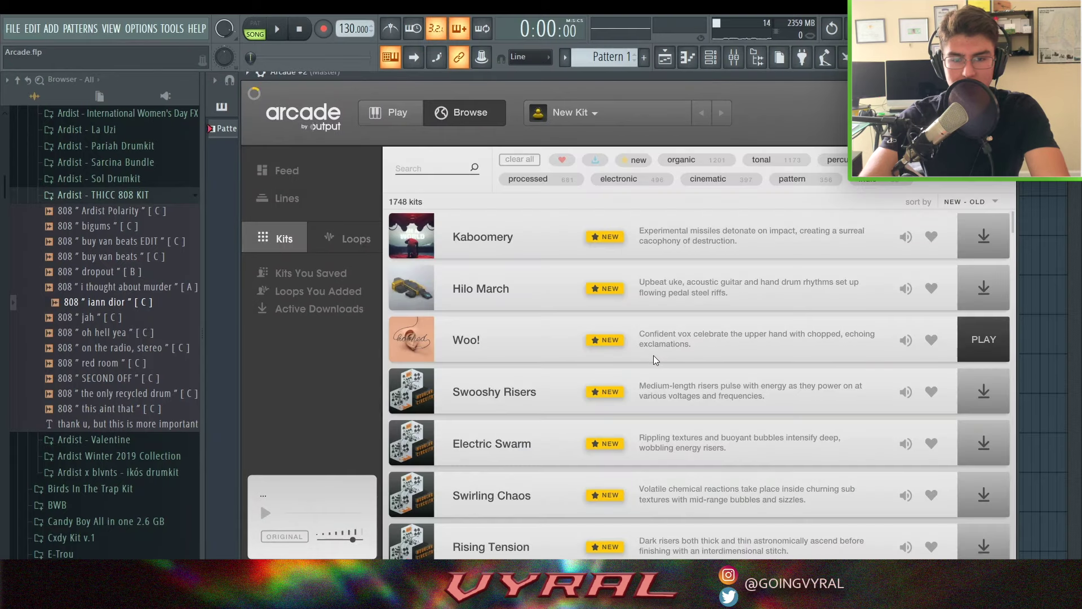
pyautogui.click(299, 198)
# Step: Open the Hooked line, look through its vocal kits and load the Acrobat kit
pyautogui.scroll(-20, 701, 377)
pyautogui.scroll(10, 731, 520)
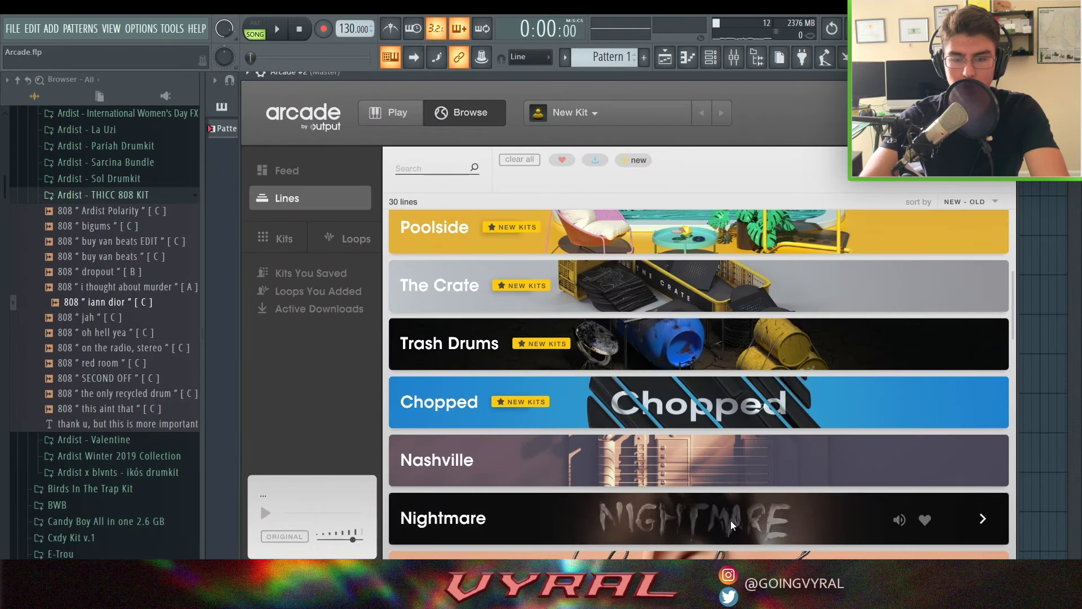
pyautogui.scroll(-3, 691, 435)
pyautogui.click(686, 397)
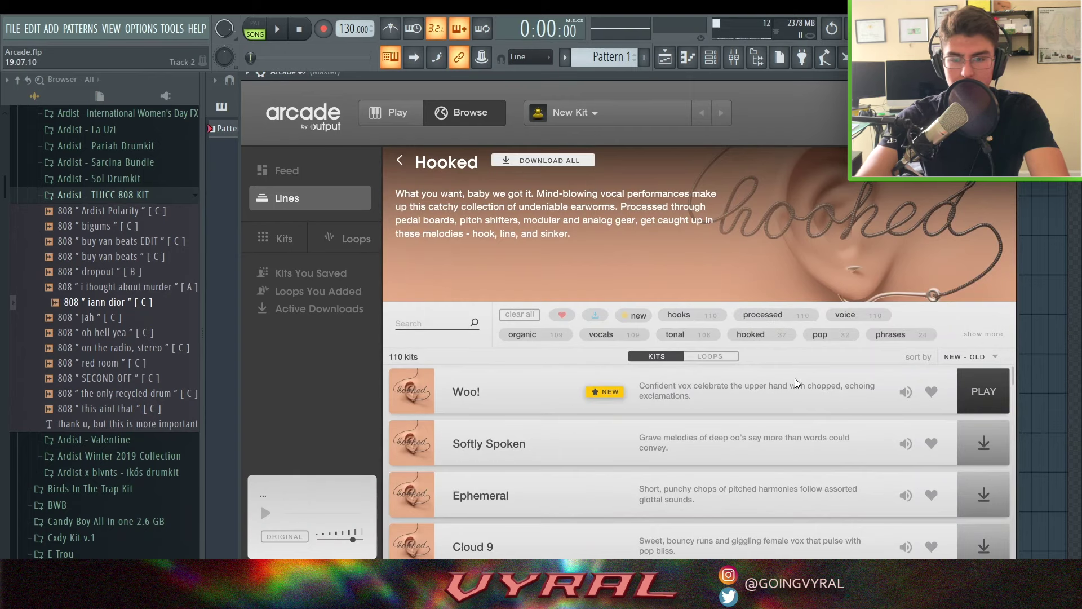
pyautogui.scroll(-3, 752, 388)
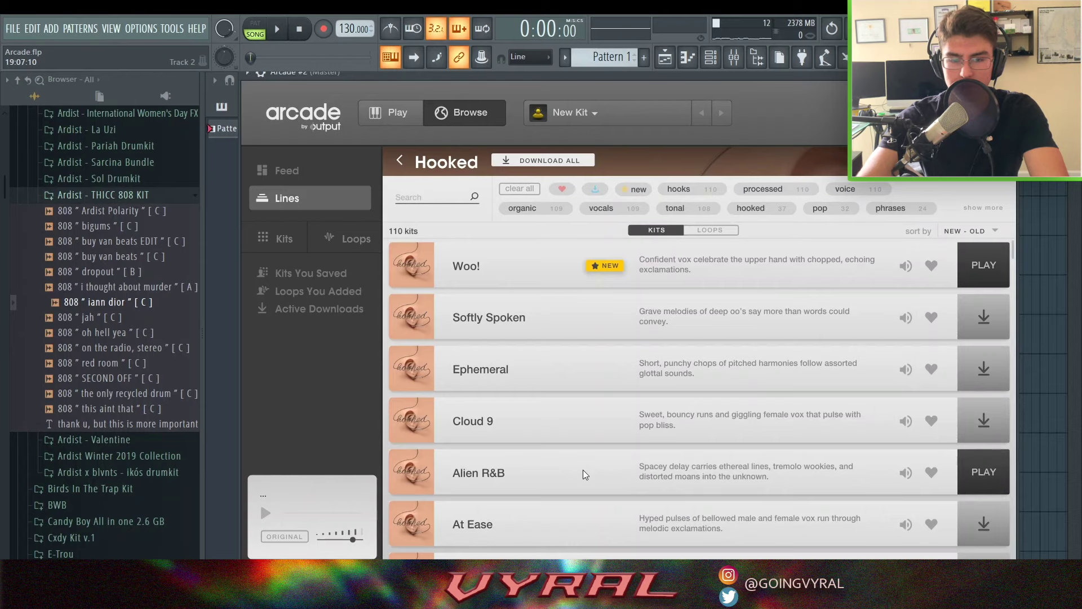
pyautogui.scroll(-15, 691, 466)
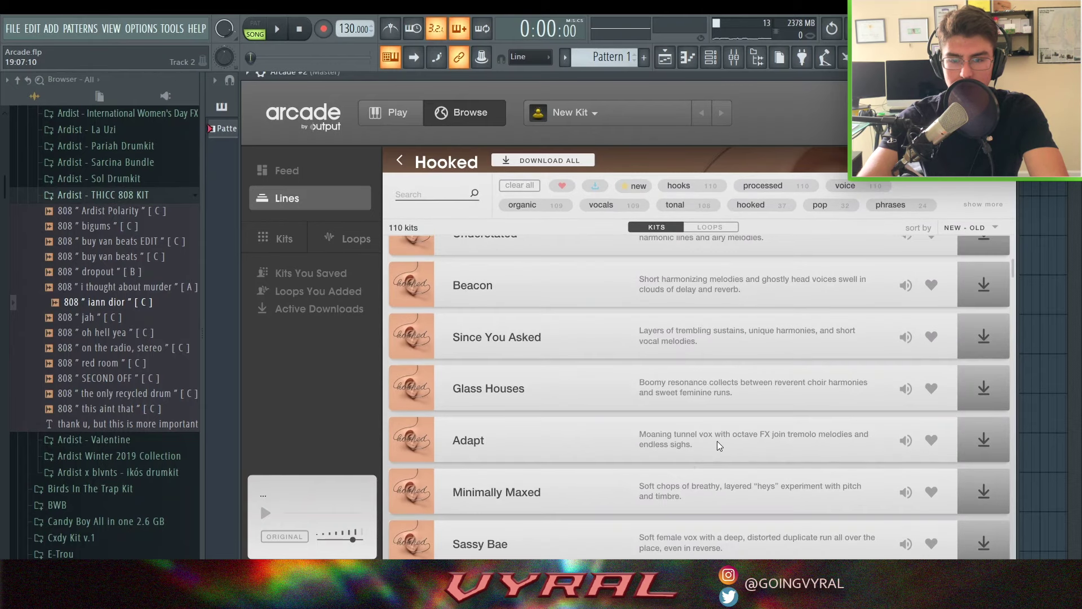
pyautogui.scroll(4, 731, 438)
pyautogui.click(1003, 359)
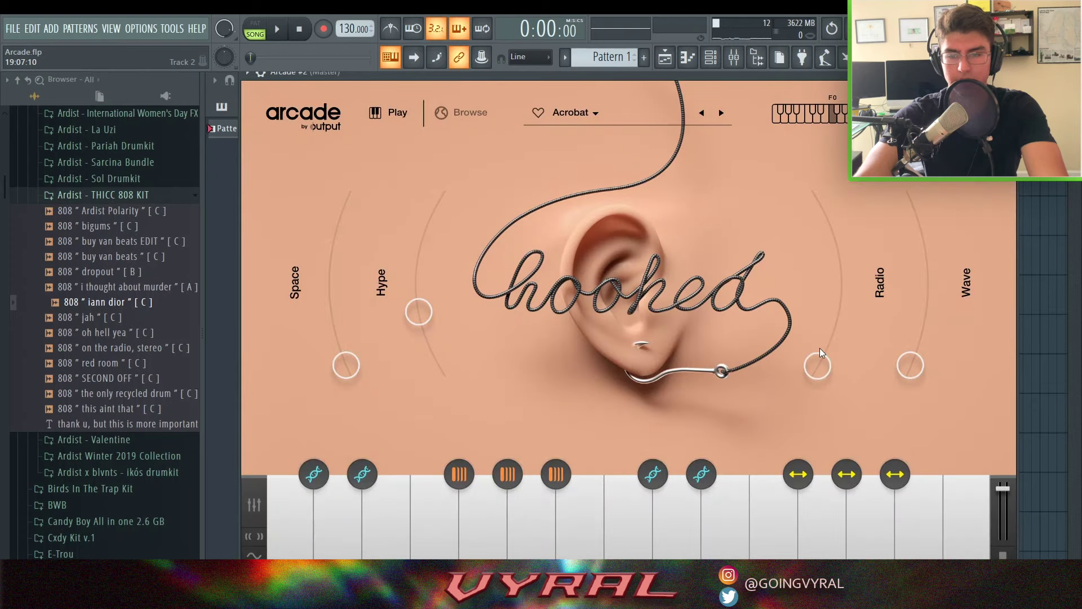
# Step: Check the key of the first Arcade instrument and set the Acrobat kit's key to G# minor
pyautogui.click(710, 57)
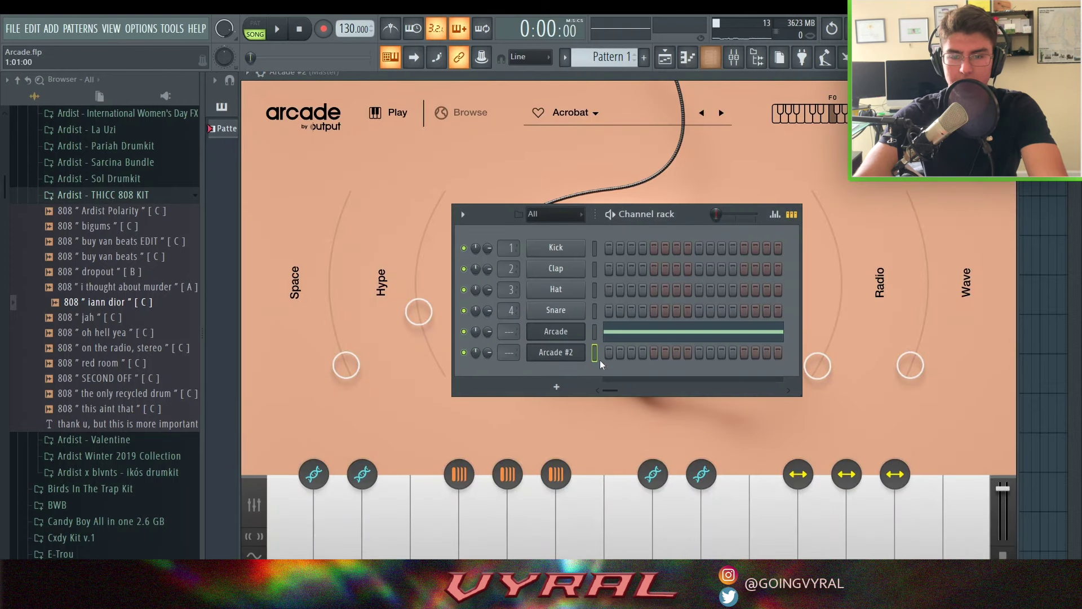
pyautogui.click(574, 330)
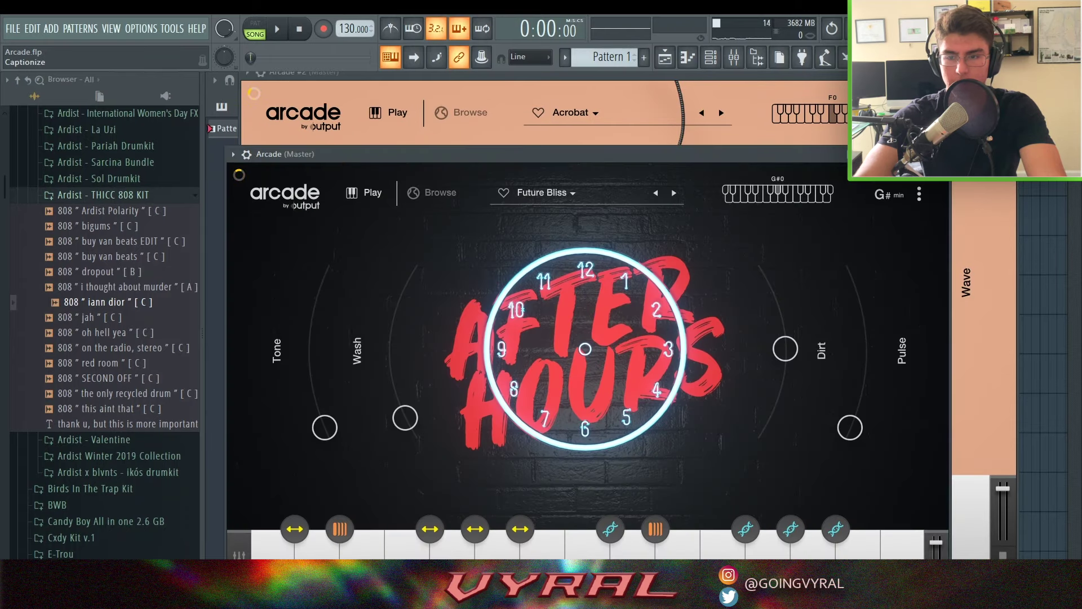
pyautogui.click(943, 154)
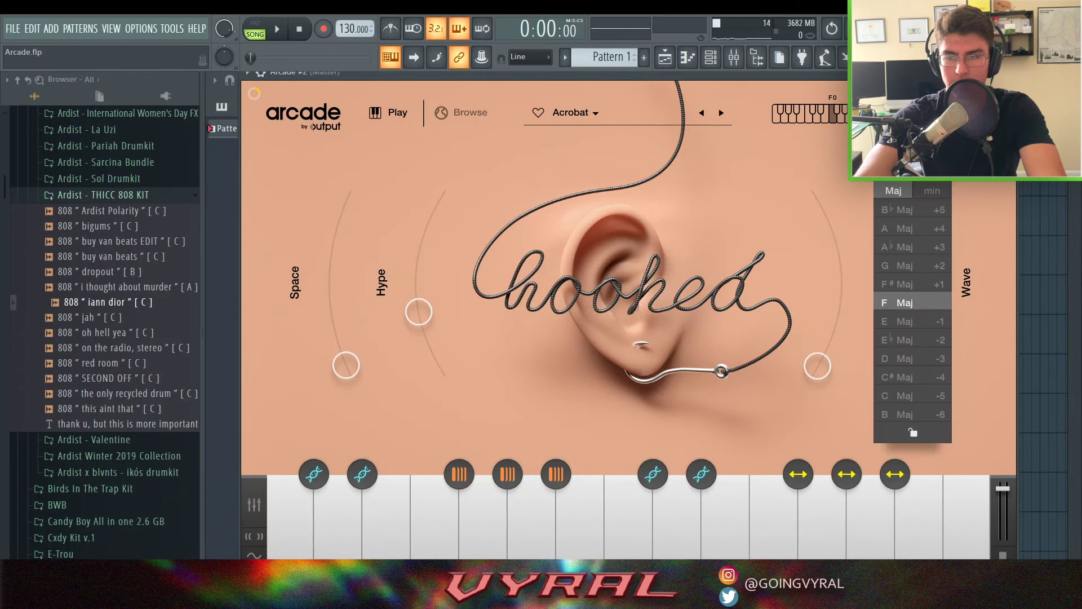
pyautogui.click(933, 192)
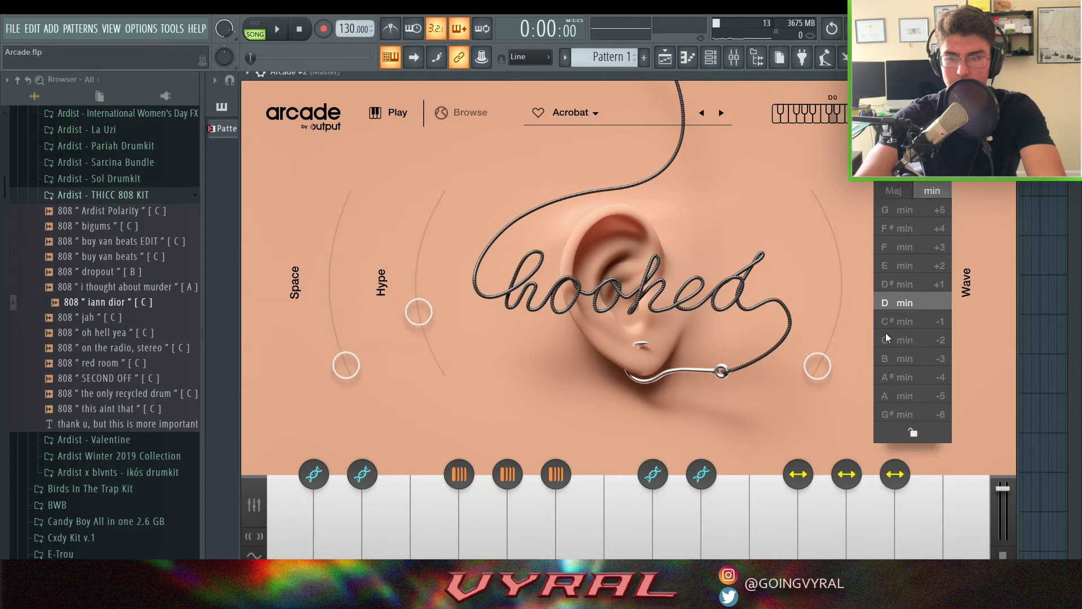
pyautogui.click(898, 415)
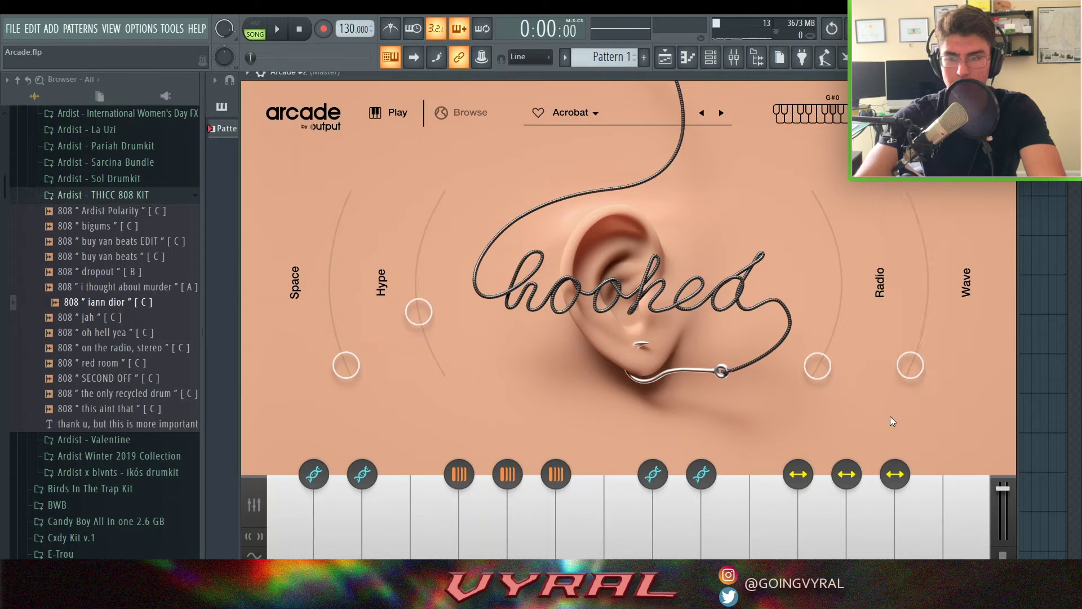
pyautogui.moveTo(958, 73); pyautogui.dragTo(888, 122)
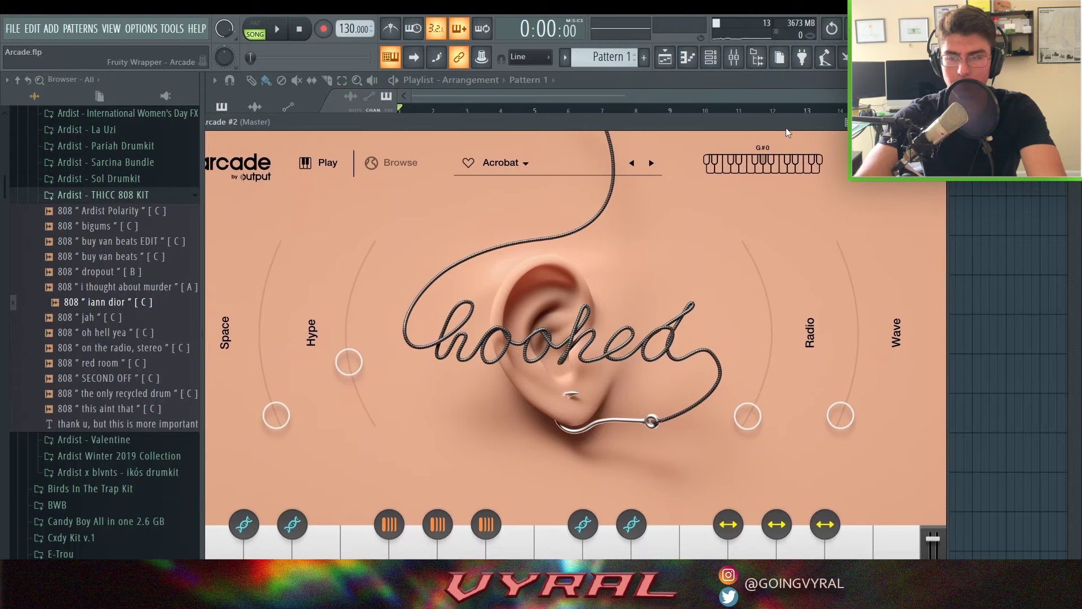
pyautogui.moveTo(798, 130); pyautogui.dragTo(871, 81)
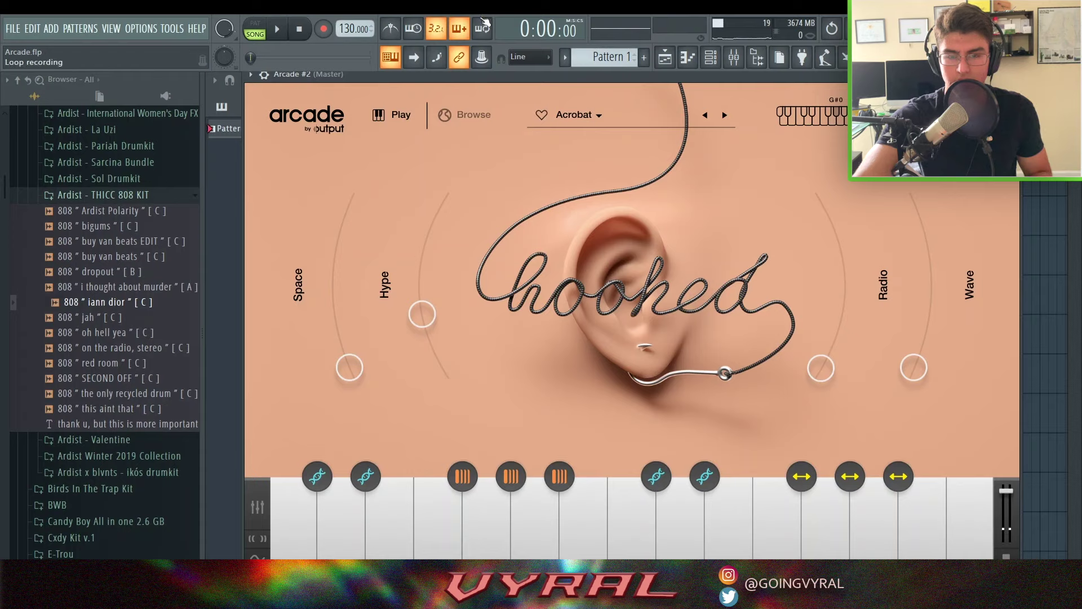
# Step: Replace Acrobat with the Alien R&B kit and set its key to G#
pyautogui.click(598, 116)
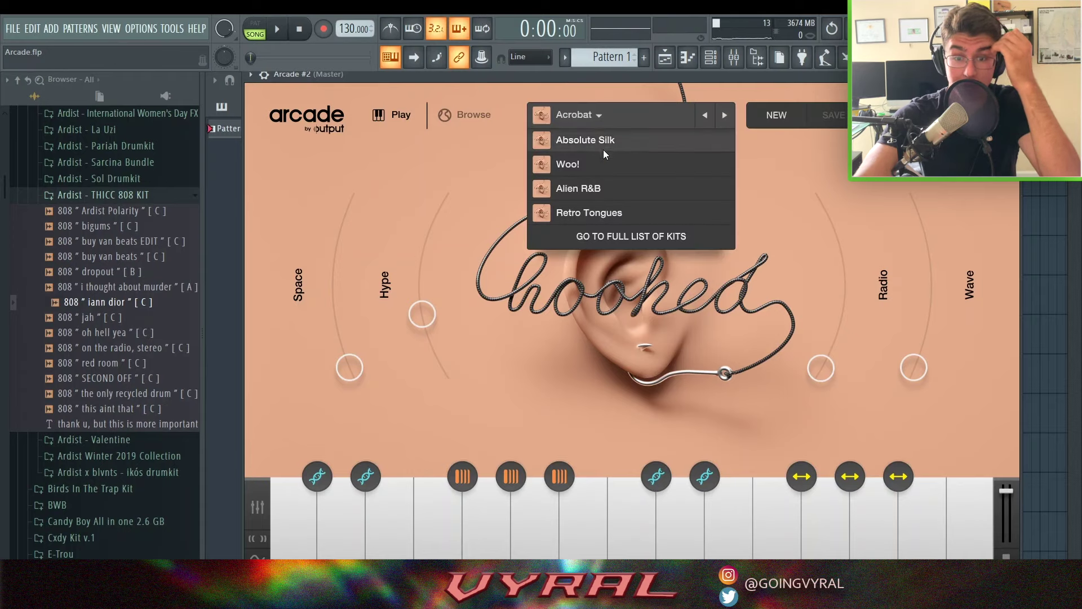
pyautogui.click(595, 187)
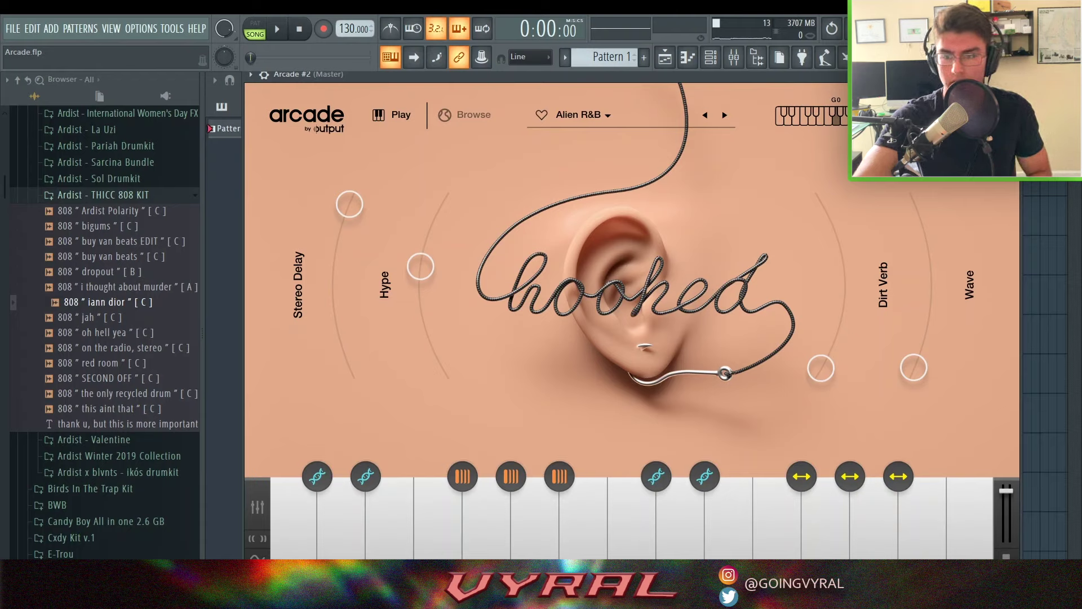
pyautogui.click(916, 115)
pyautogui.click(896, 286)
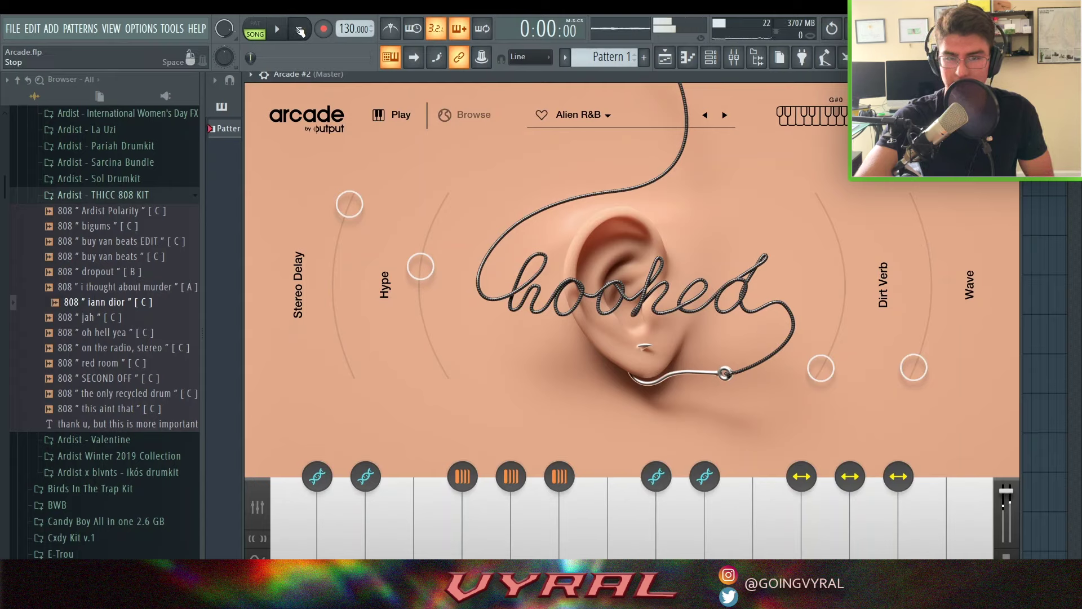
# Step: Bring up the playlist, play the arrangement from the start and stop it
pyautogui.click(665, 57)
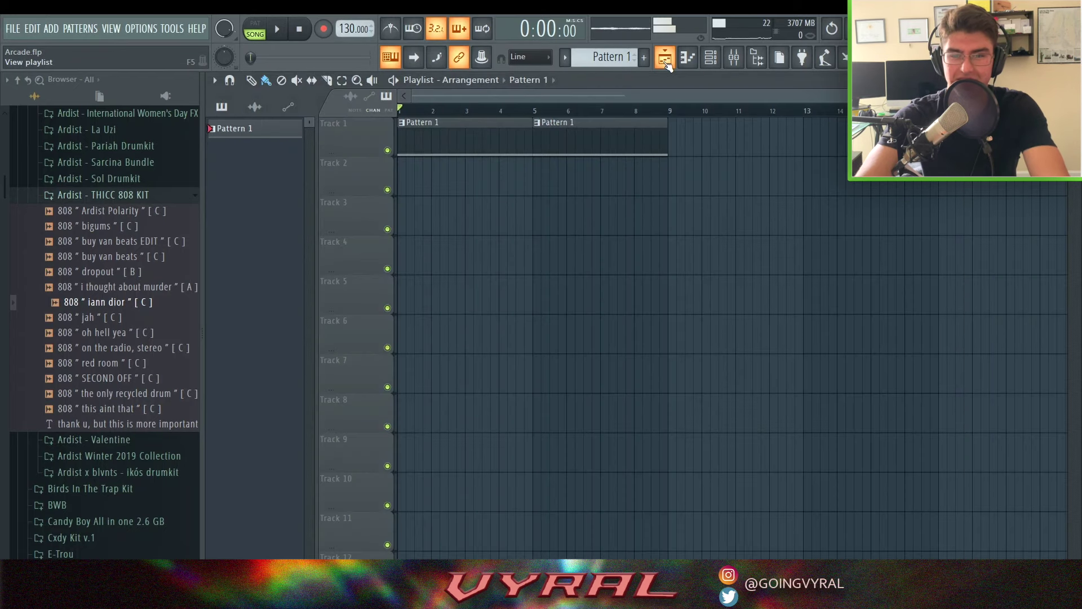
pyautogui.click(282, 35)
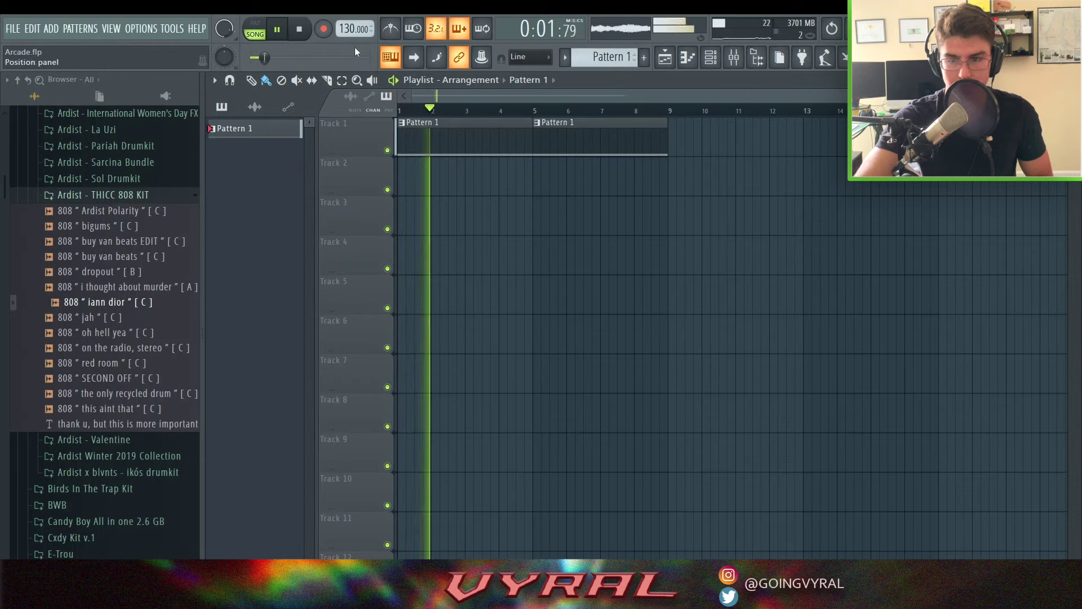
pyautogui.click(299, 30)
# Step: View the Absolute Silk kit in the second Arcade instrument, close its window and return to the playlist
pyautogui.click(711, 57)
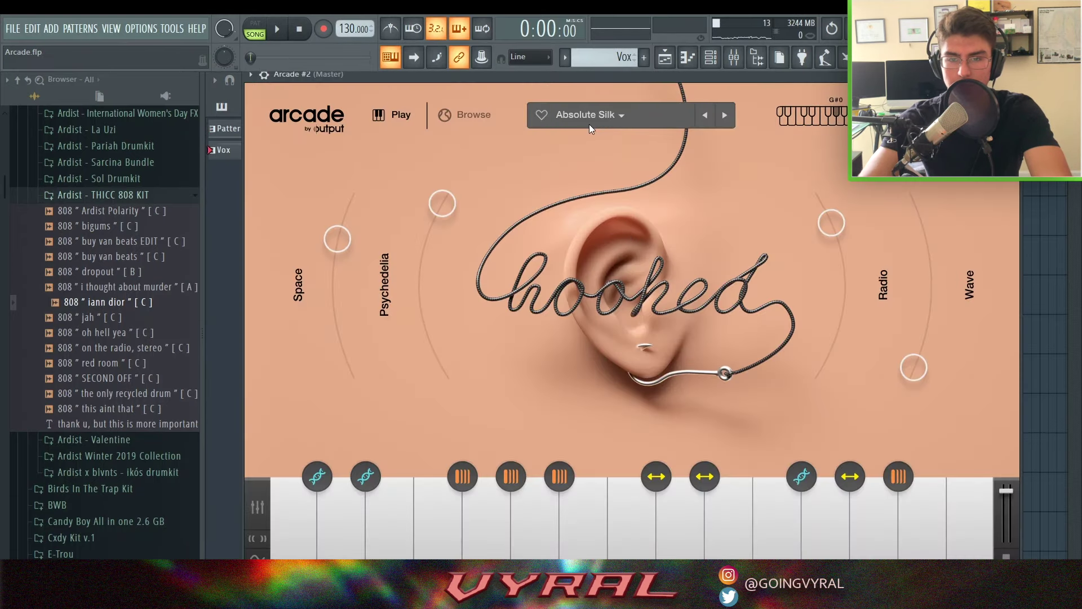
pyautogui.moveTo(879, 75); pyautogui.dragTo(886, 91)
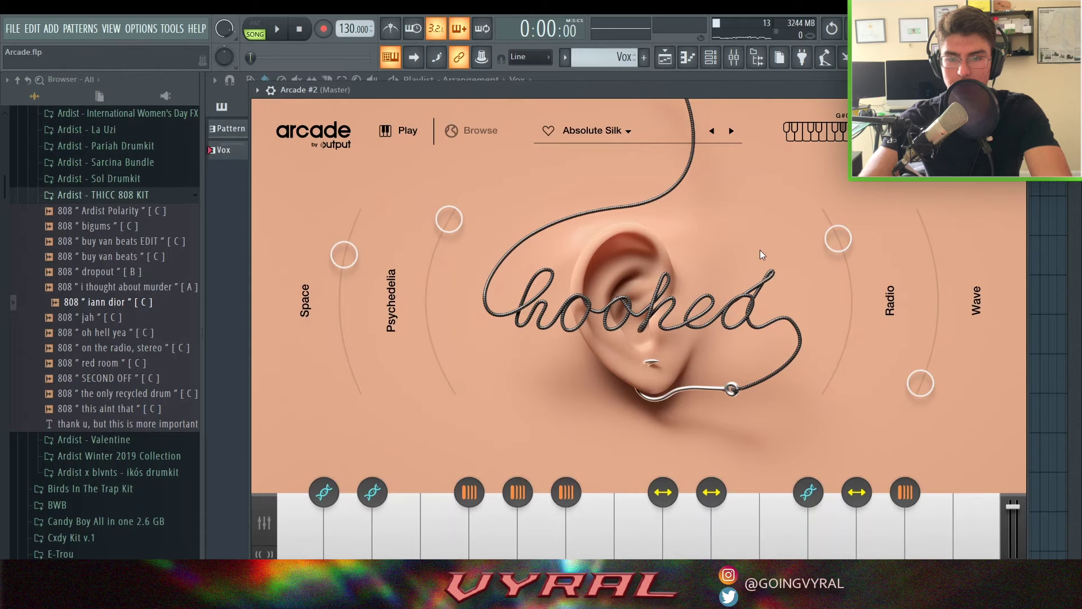
pyautogui.click(1019, 91)
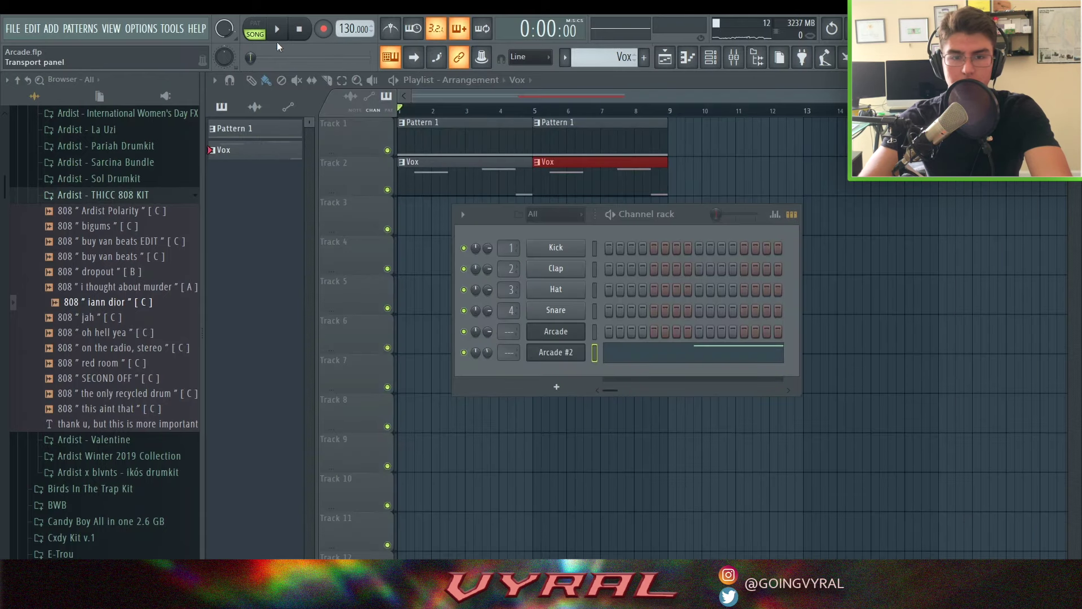
pyautogui.click(667, 58)
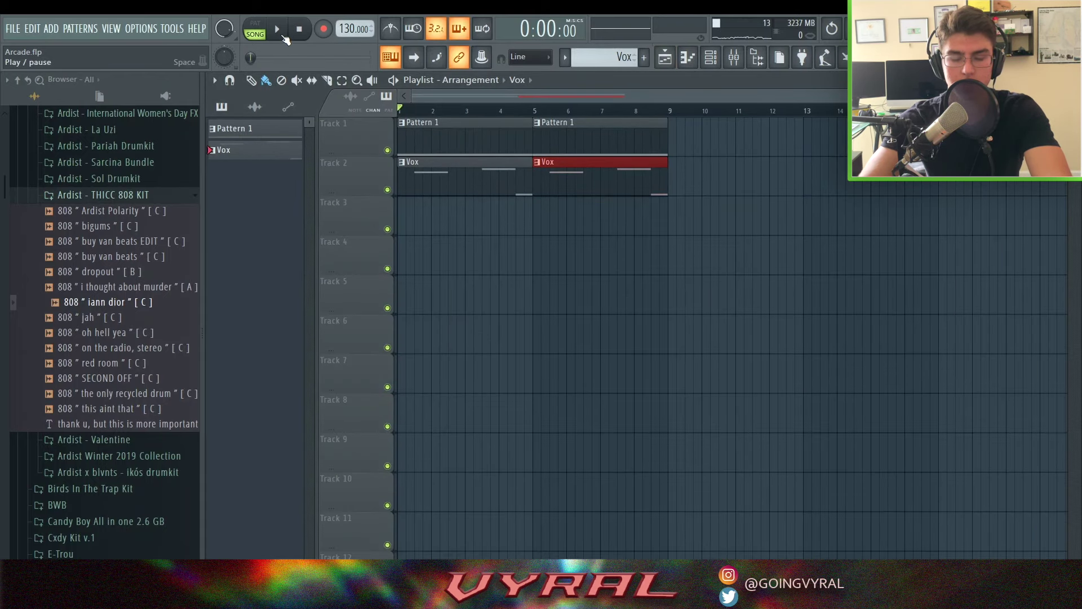
# Step: Listen to the arrangement from the start and bring up the channel rack over the playlist
pyautogui.click(279, 30)
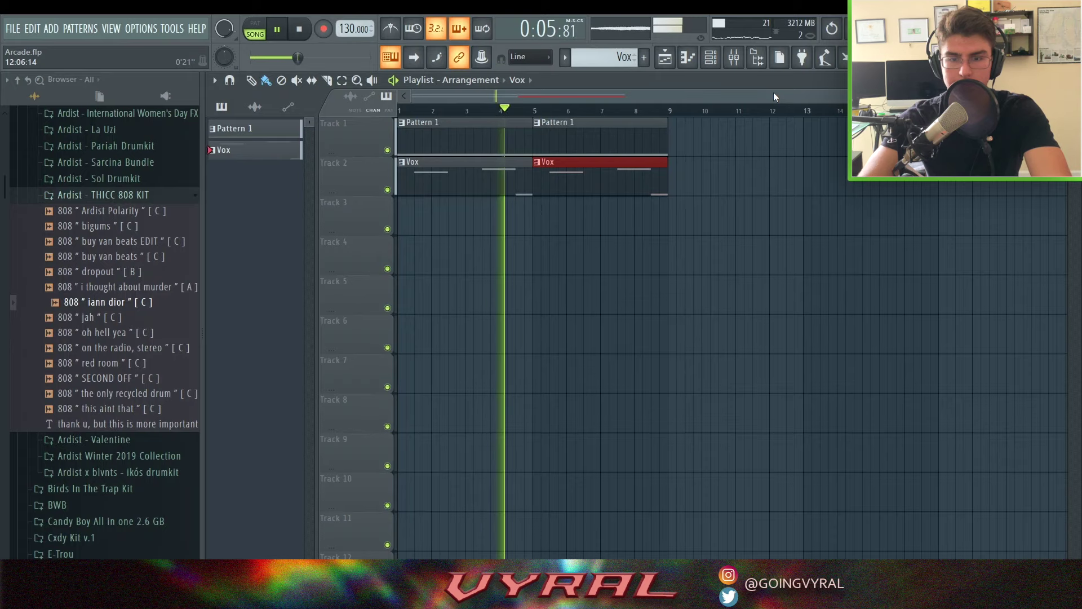
pyautogui.press('space')
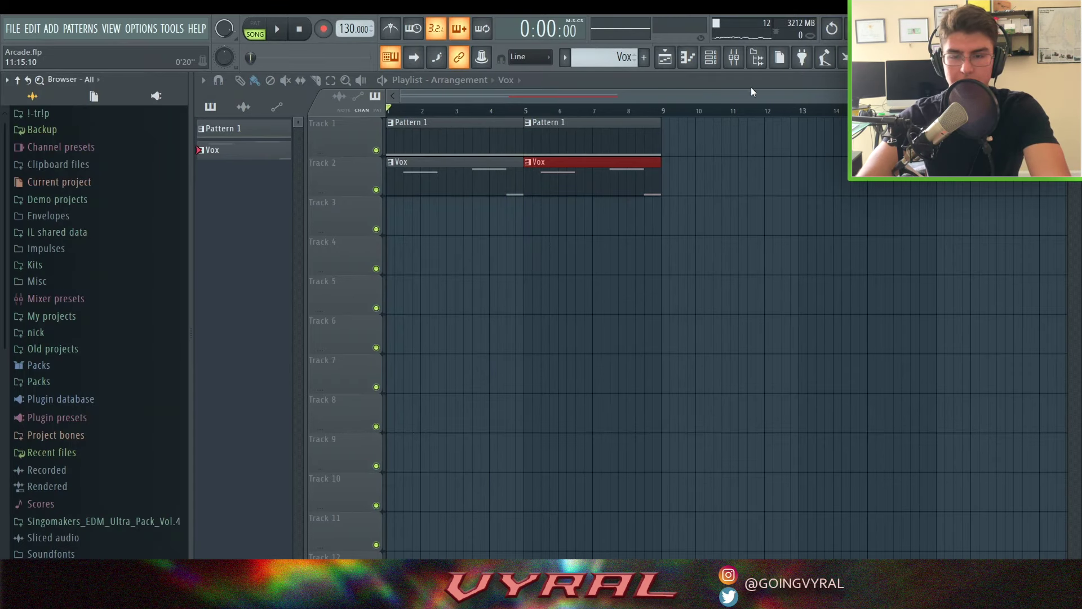
pyautogui.moveTo(936, 96); pyautogui.dragTo(996, 95)
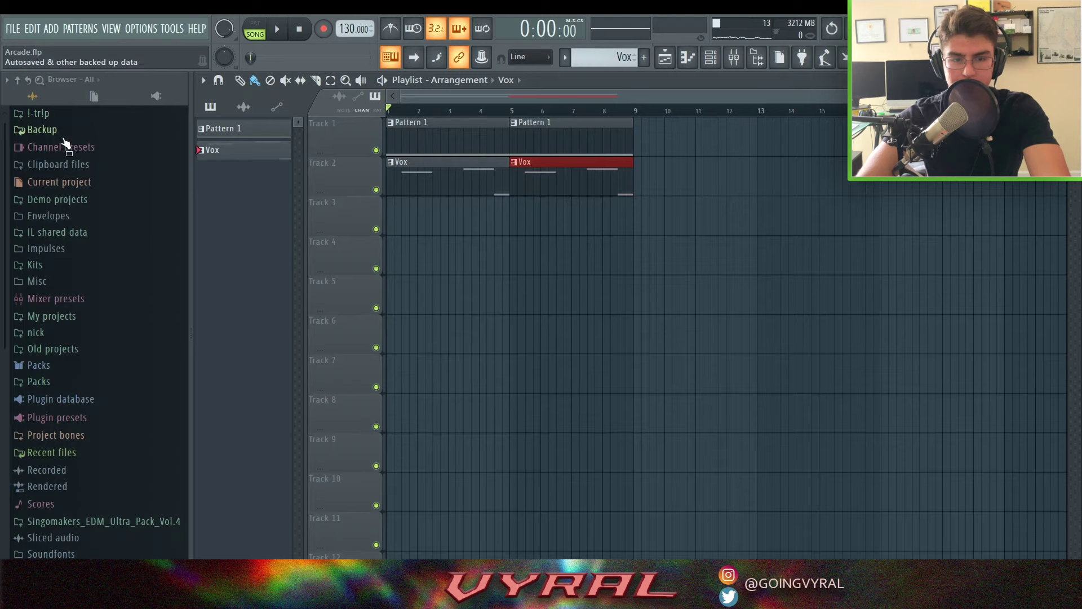
pyautogui.click(710, 58)
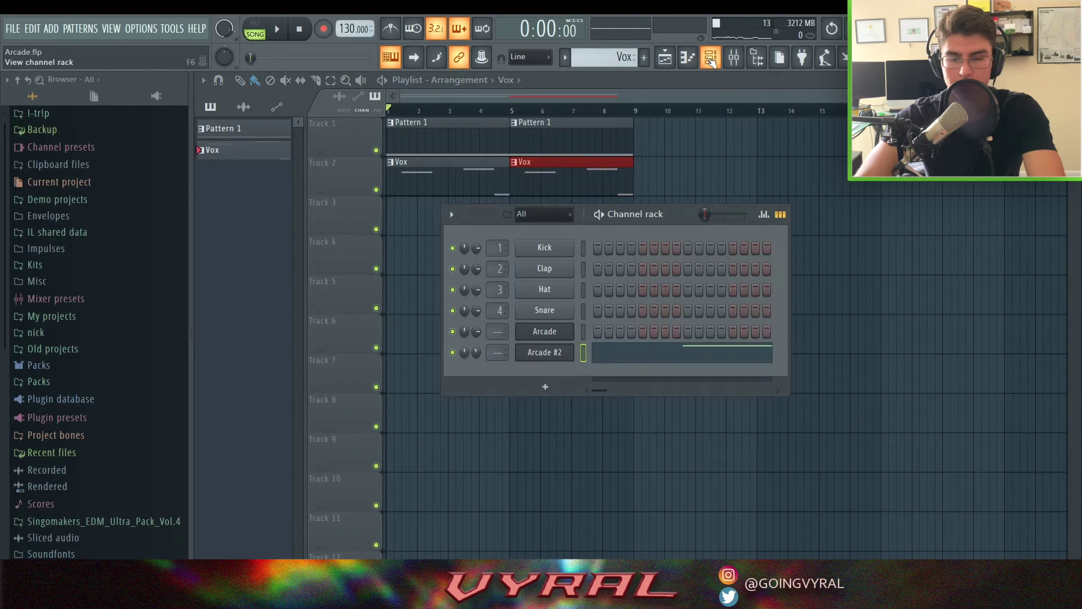
pyautogui.press('space')
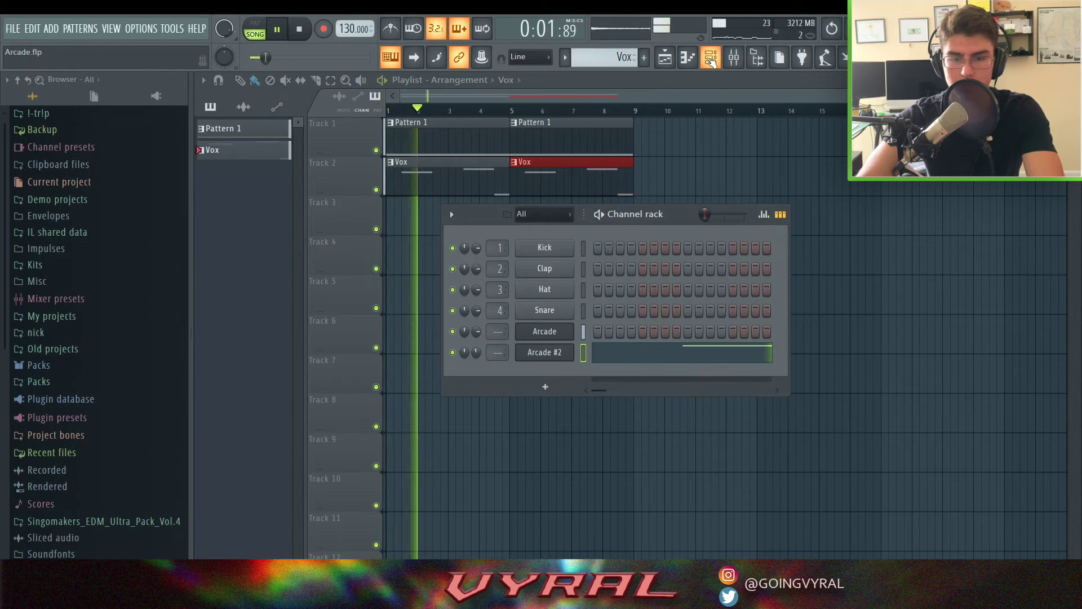
pyautogui.press('space')
# Step: Widen the browser and expand the Ardist - Deso Drumkit folder within !-trip, !Trap and Ardist
pyautogui.moveTo(191, 212); pyautogui.dragTo(213, 214)
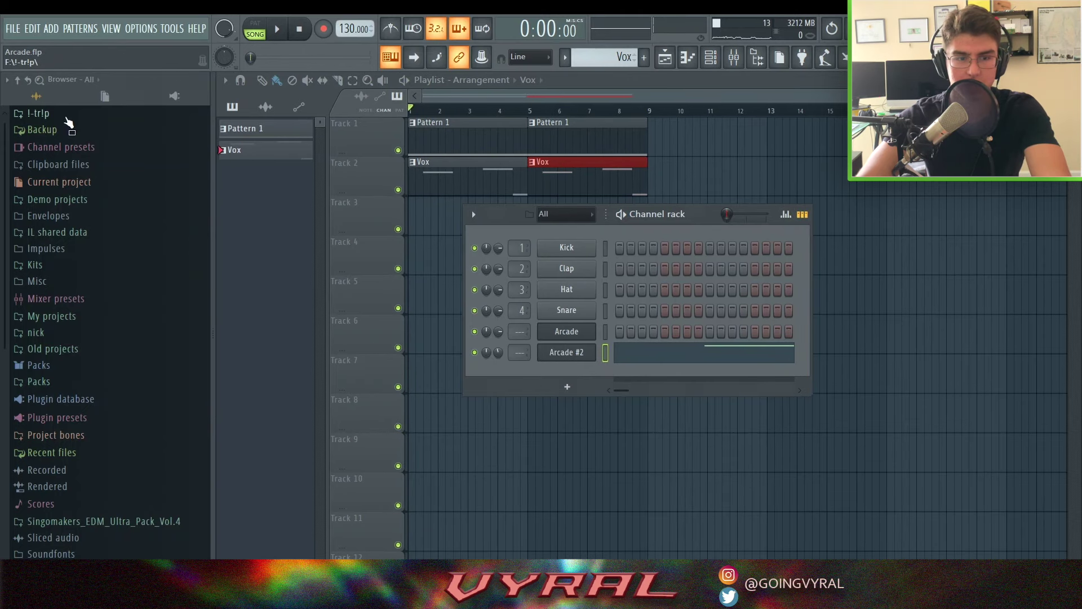
pyautogui.click(65, 116)
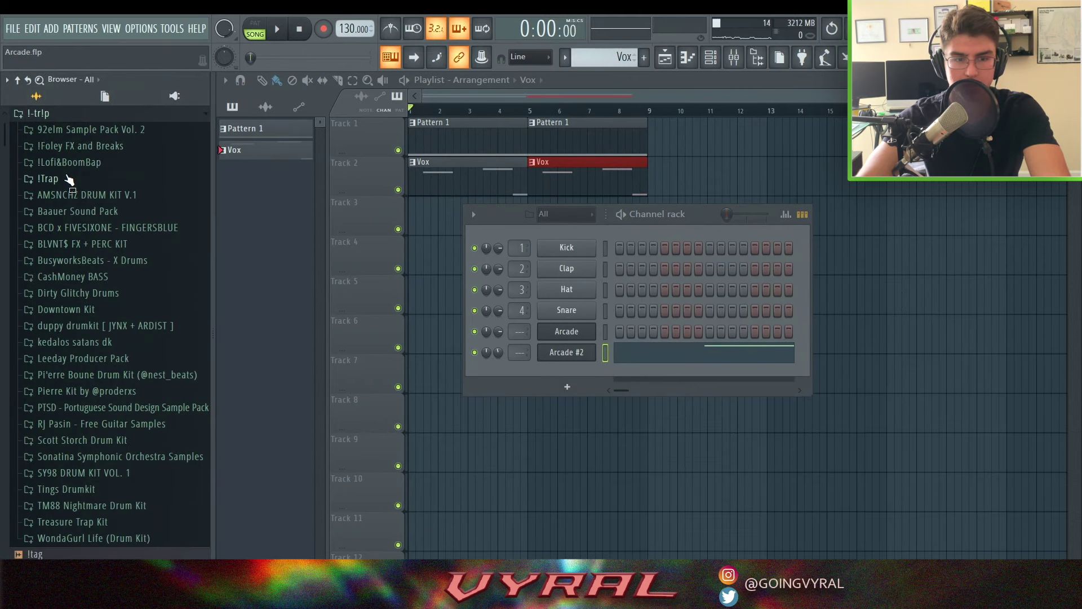
pyautogui.click(68, 179)
pyautogui.click(74, 199)
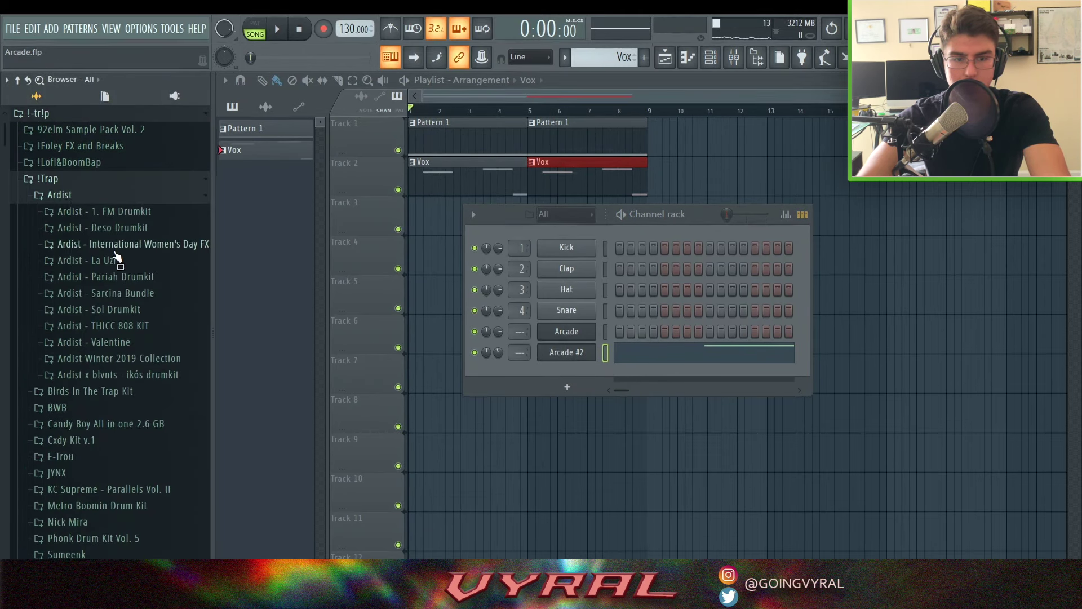
pyautogui.click(131, 294)
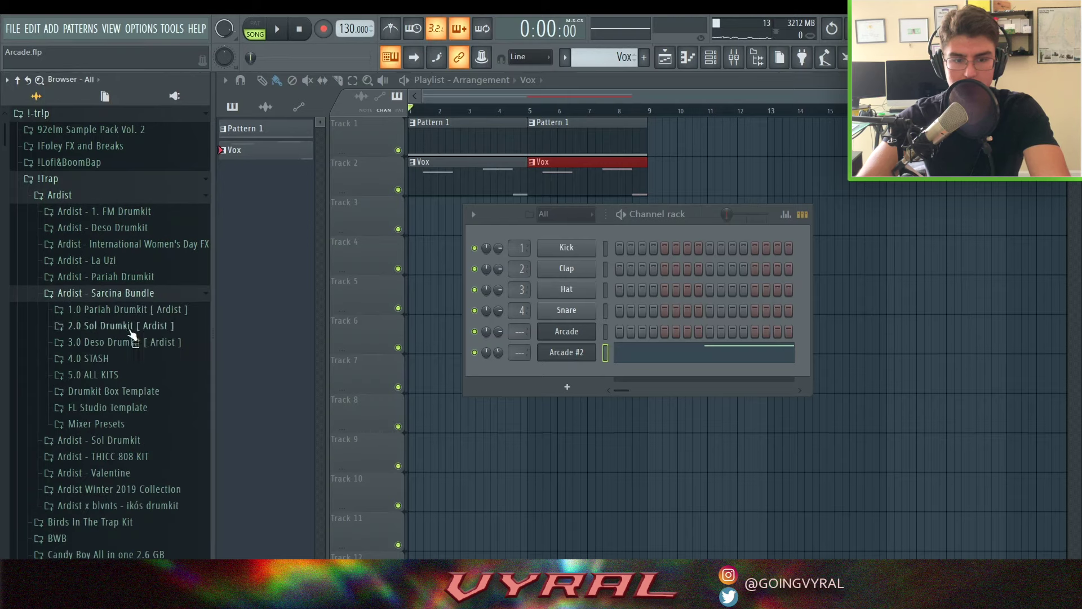
pyautogui.click(121, 294)
pyautogui.click(114, 228)
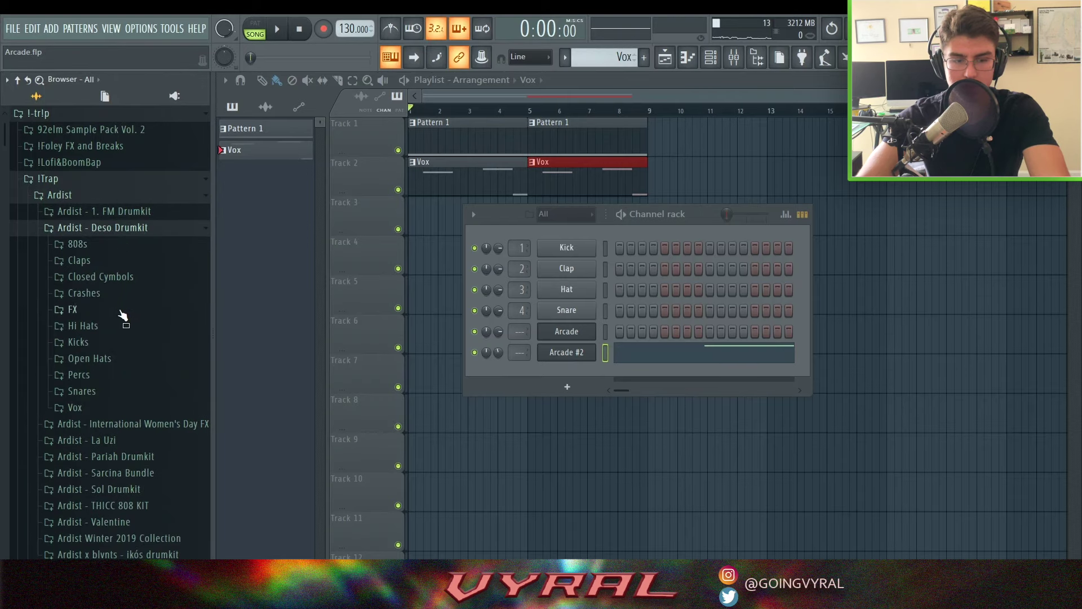
# Step: Audition samples in the Deso Drumkit's Claps folder, including Clap [ Late Nite ] and Clap [ Luger Slap ]
pyautogui.click(83, 262)
pyautogui.click(108, 336)
pyautogui.click(108, 323)
pyautogui.click(110, 311)
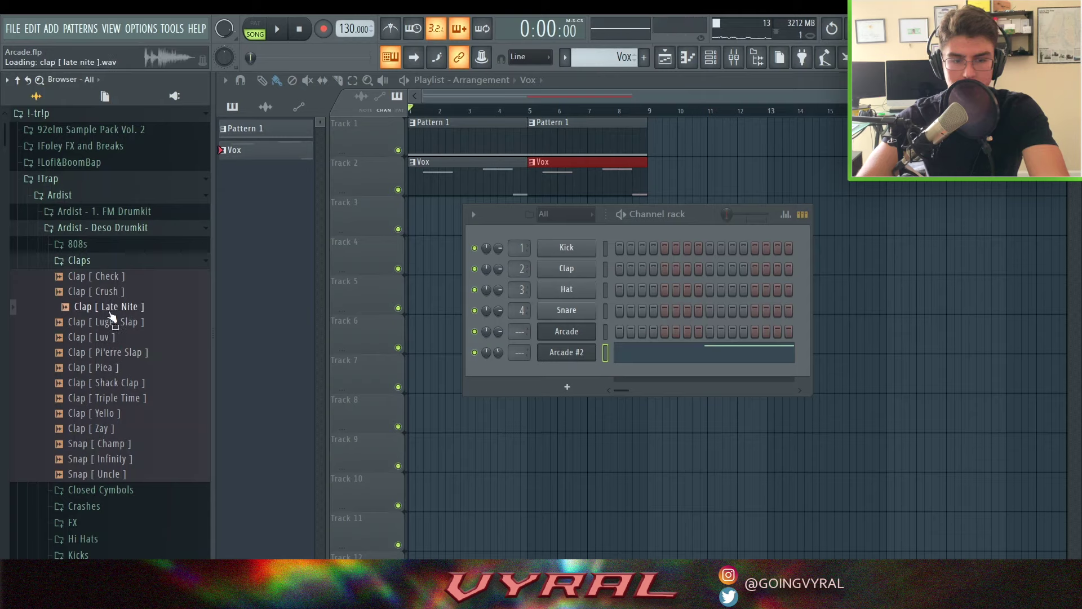
pyautogui.click(115, 324)
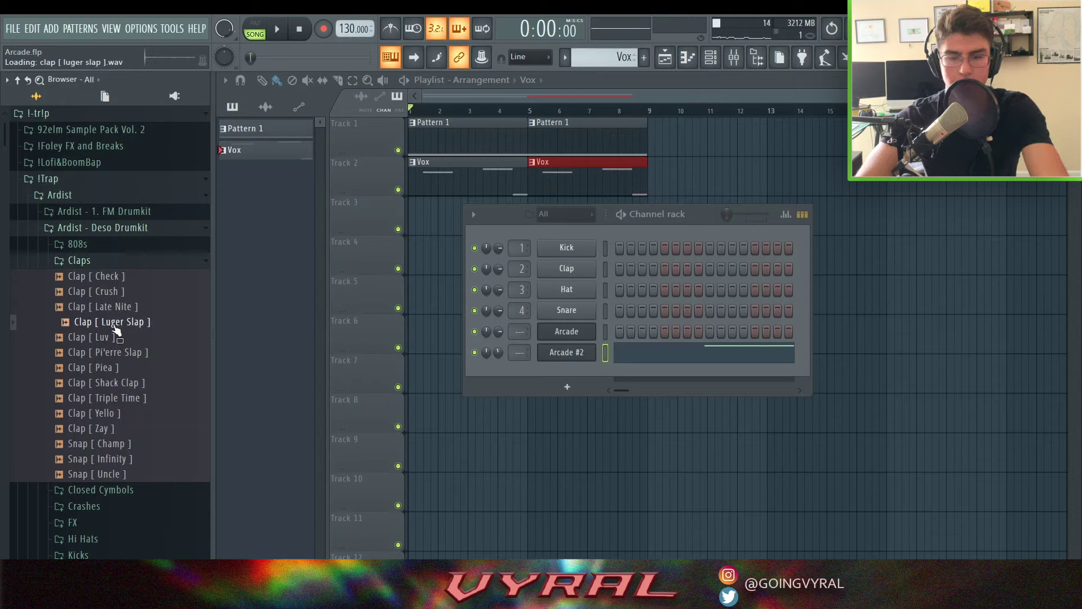
# Step: Compare Shack Clap and Triple Time against the playing arrangement and load Clap [ Triple Time ] into the Snare channel
pyautogui.press('space')
pyautogui.click(123, 397)
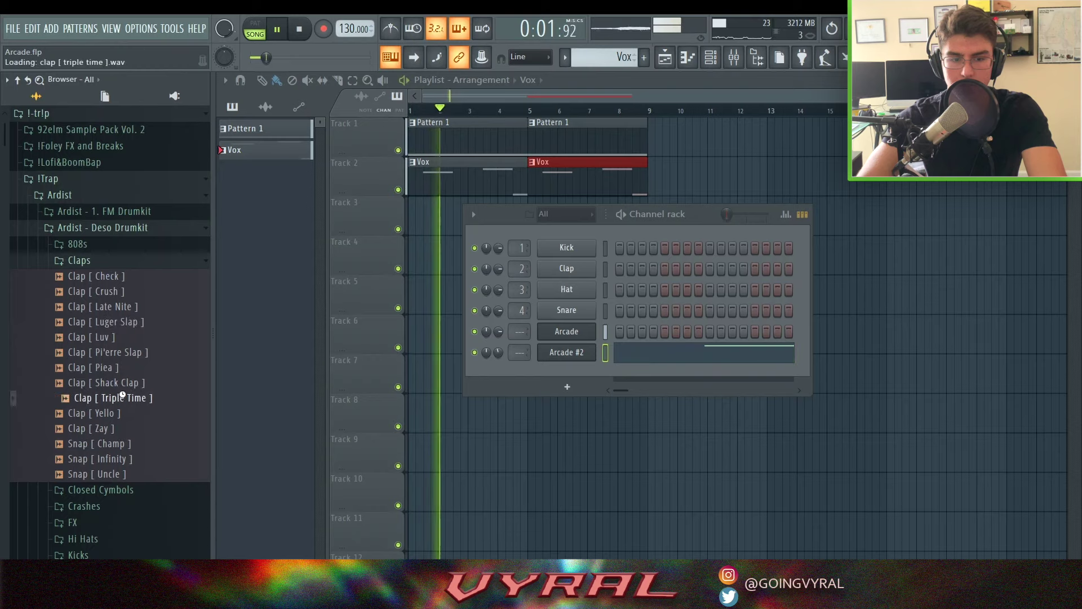
pyautogui.click(107, 383)
pyautogui.click(122, 397)
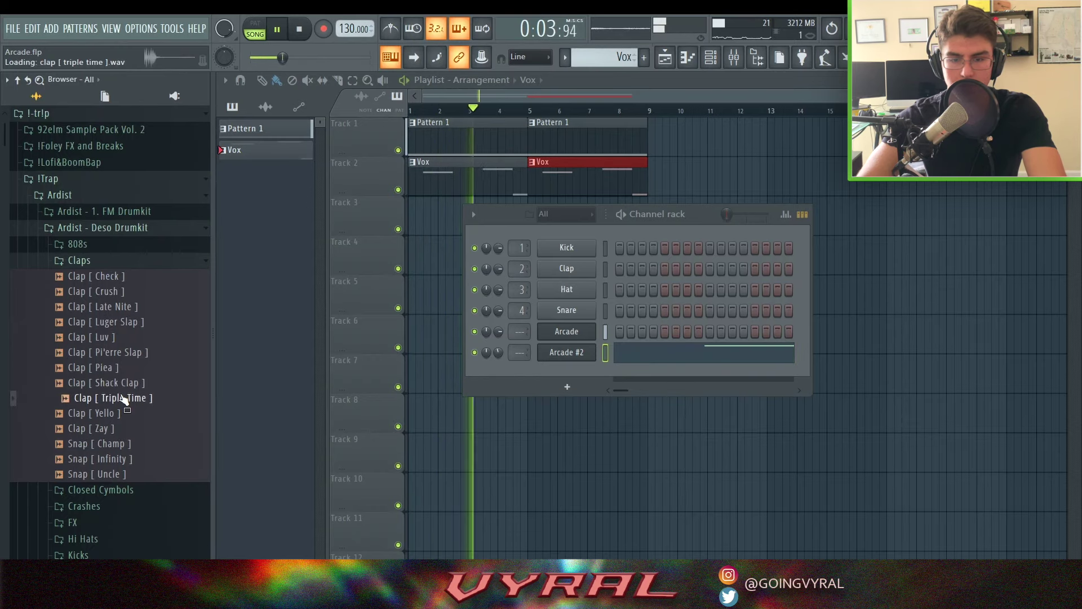
pyautogui.moveTo(123, 398); pyautogui.dragTo(566, 311)
pyautogui.press('space')
# Step: Audition the Deso Drumkit's hi-hats and load Hi Hat [ Louder ] into the Hat channel
pyautogui.click(120, 227)
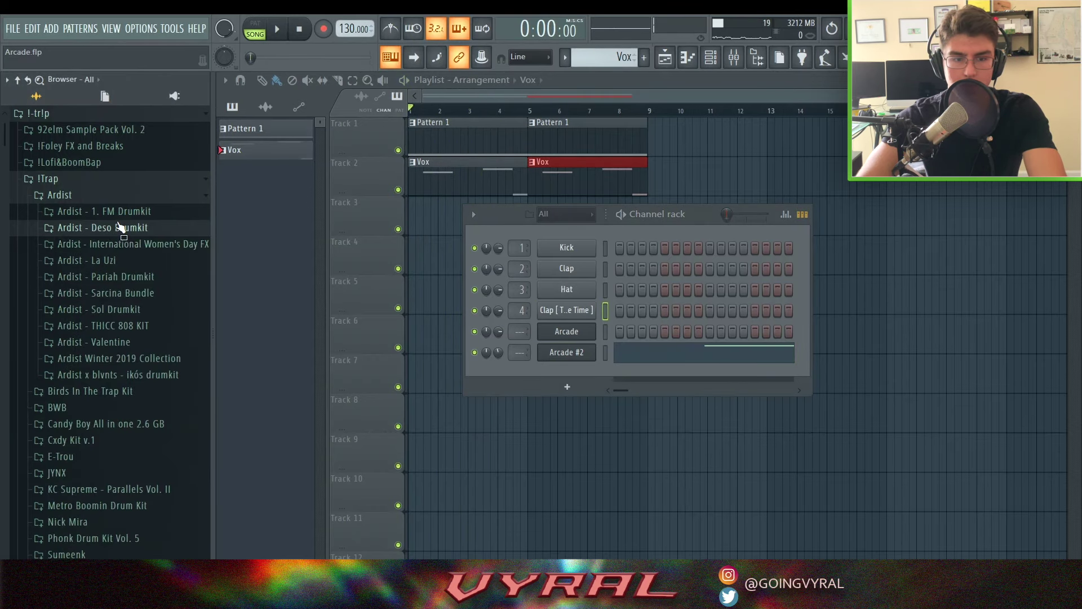
pyautogui.click(112, 231)
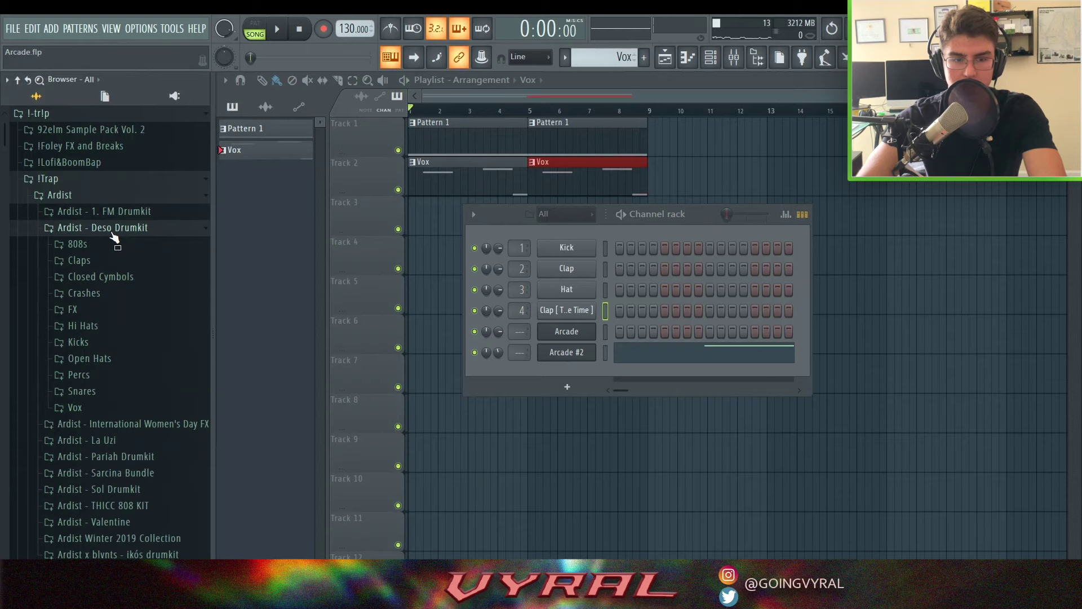
pyautogui.click(97, 333)
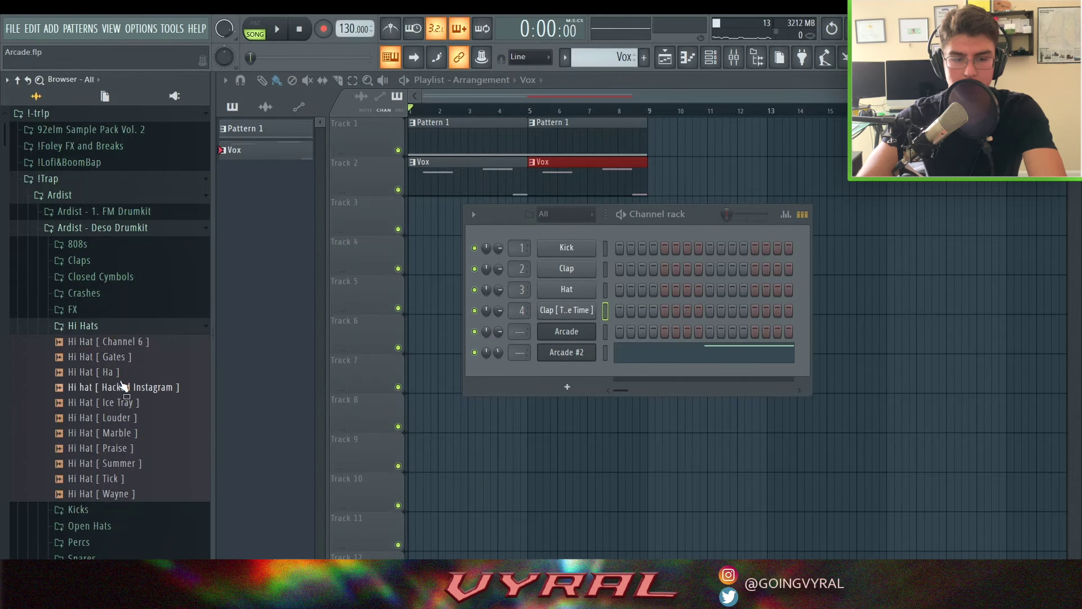
pyautogui.click(121, 374)
pyautogui.click(122, 388)
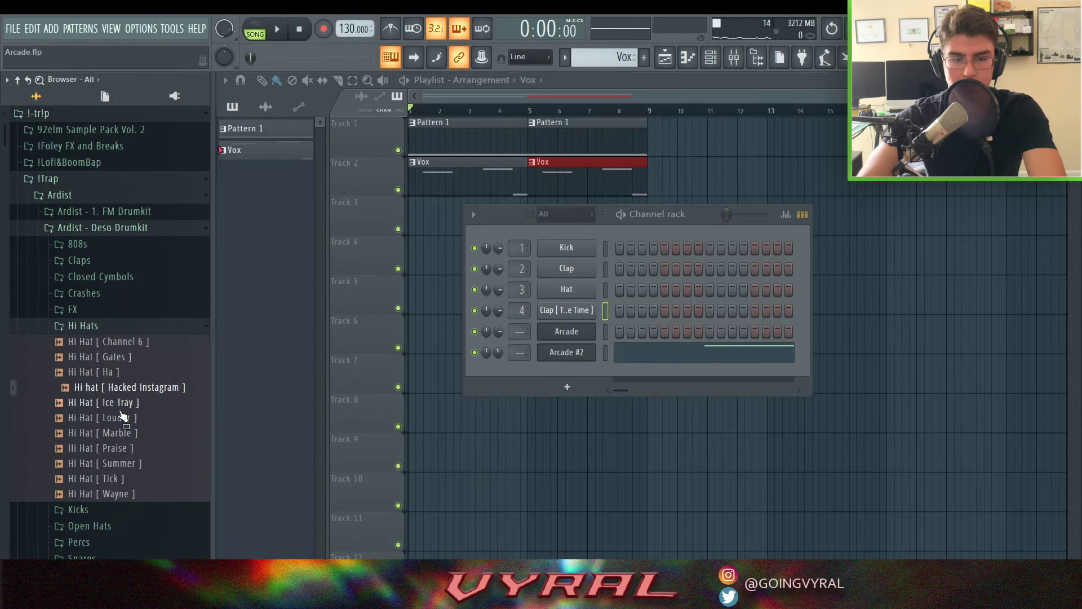
pyautogui.click(123, 402)
pyautogui.click(118, 418)
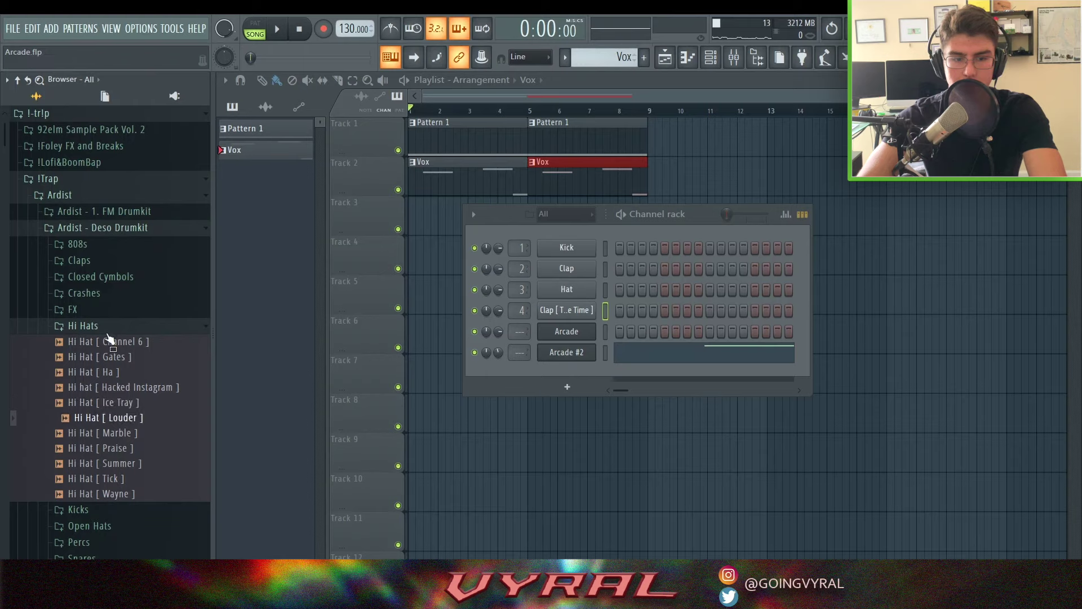
pyautogui.click(136, 418)
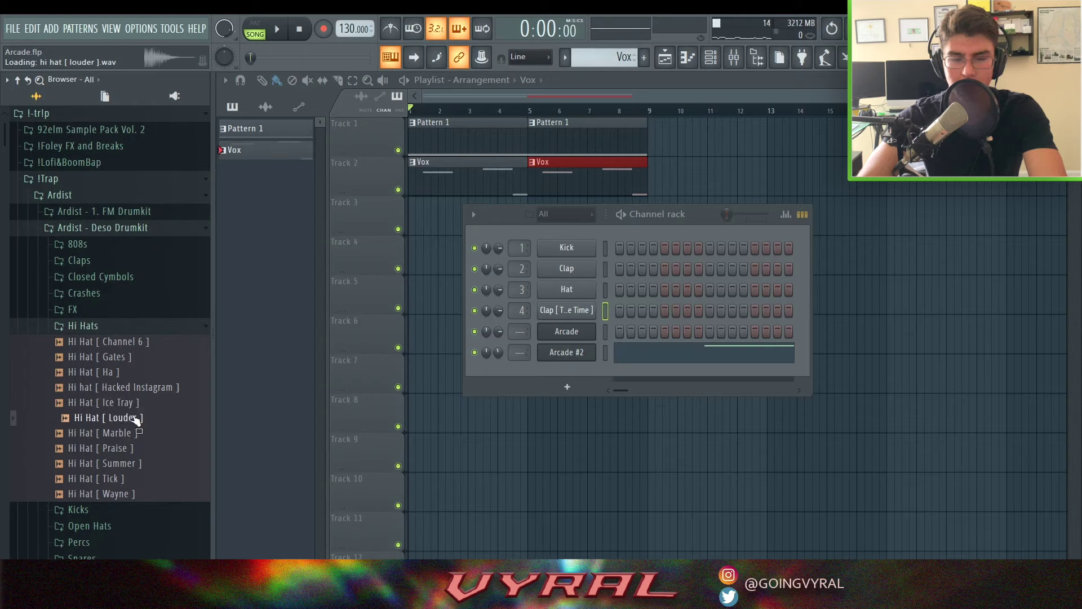
pyautogui.moveTo(137, 419); pyautogui.dragTo(578, 289)
# Step: Look through the E-Trou - Joker kit's Perc - Drum Loops folder and return to the Ardist kits
pyautogui.click(113, 326)
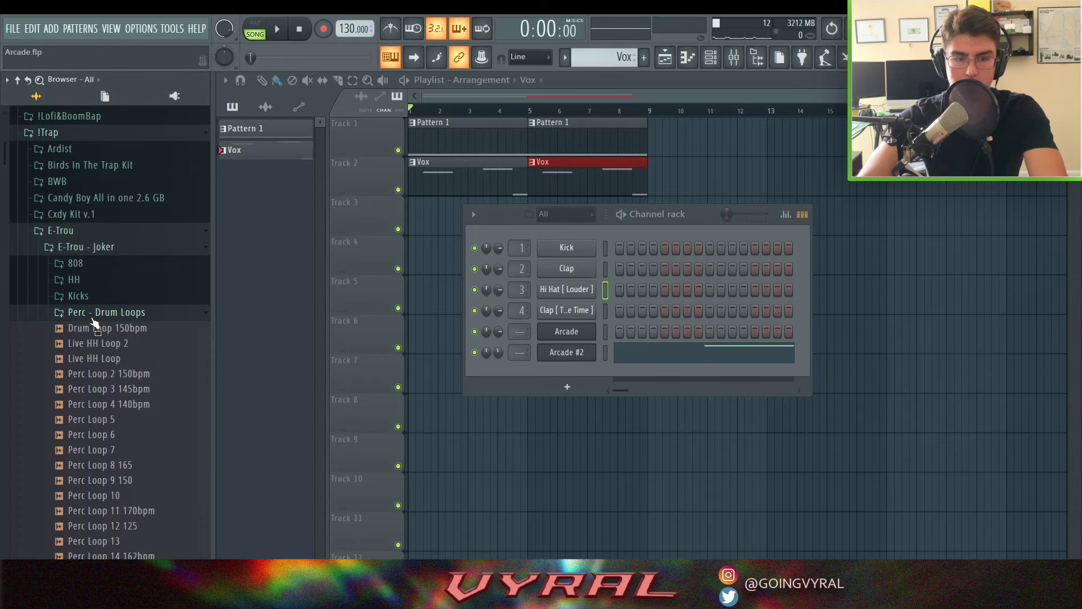
pyautogui.click(92, 314)
pyautogui.click(94, 316)
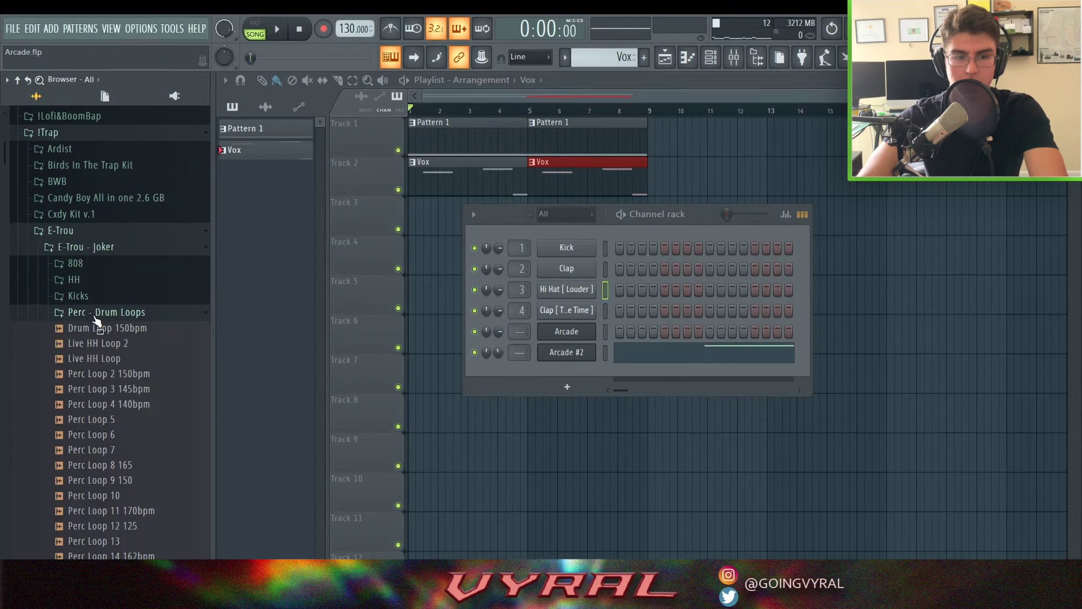
pyautogui.click(76, 236)
pyautogui.click(65, 148)
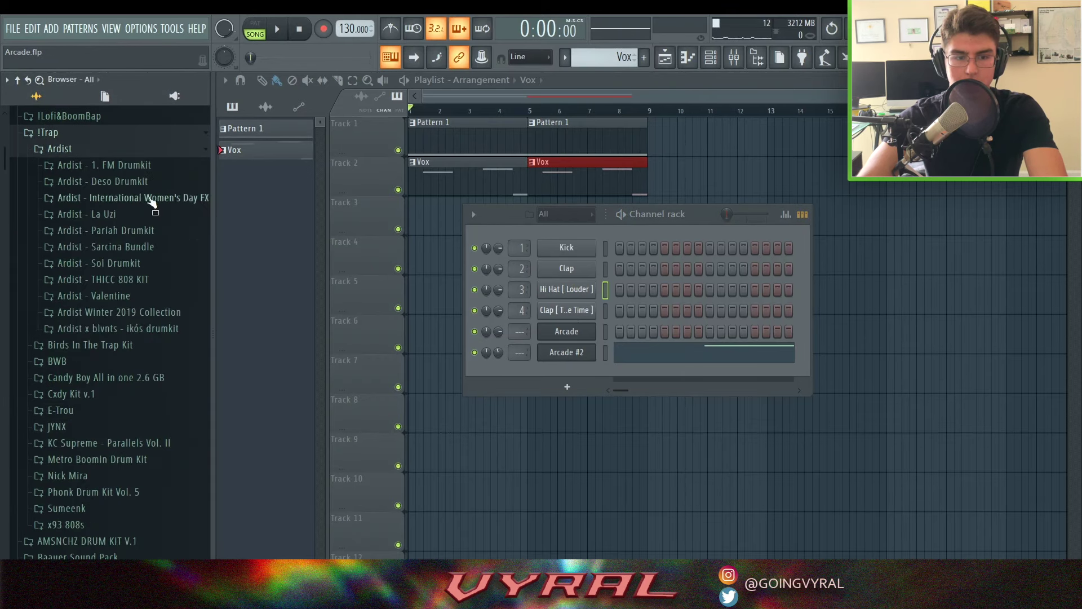
# Step: Load Perc [ Luv ] from the Ardist - Sarcina Bundle into the Clap channel
pyautogui.click(131, 247)
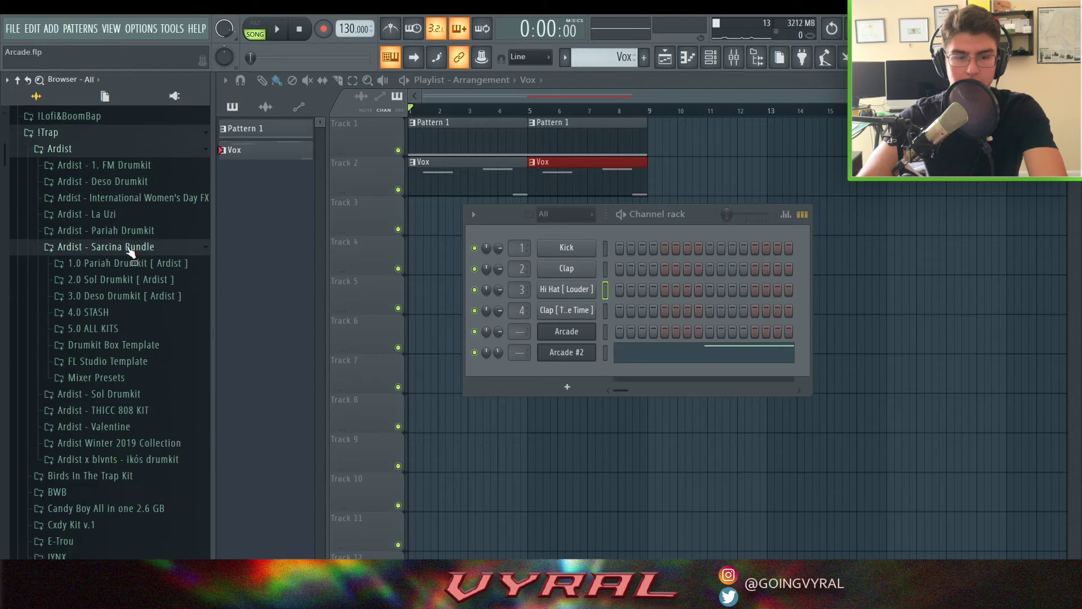
pyautogui.click(122, 280)
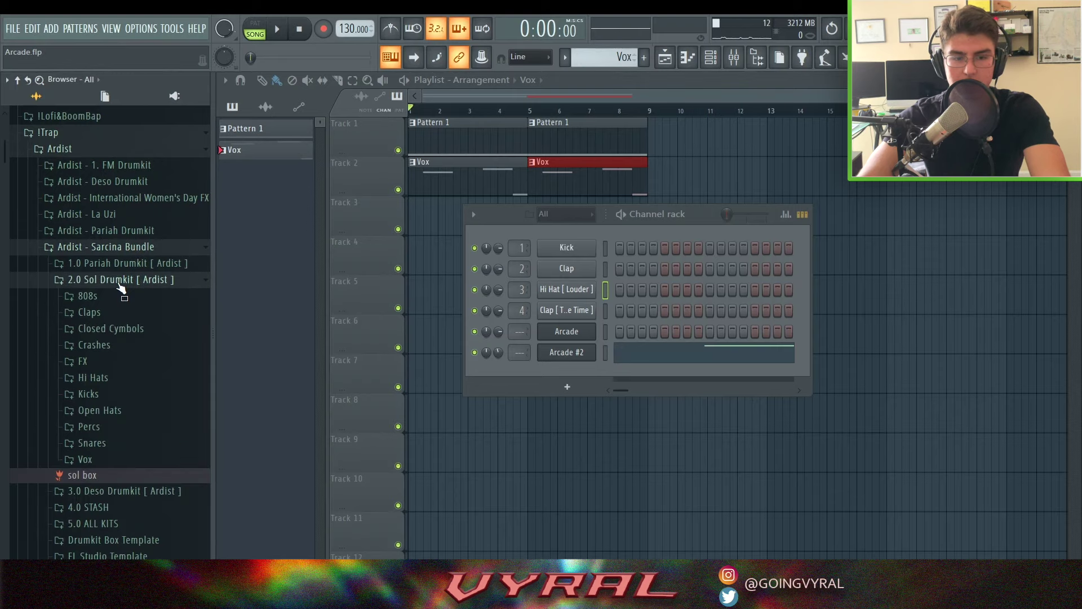
pyautogui.click(105, 426)
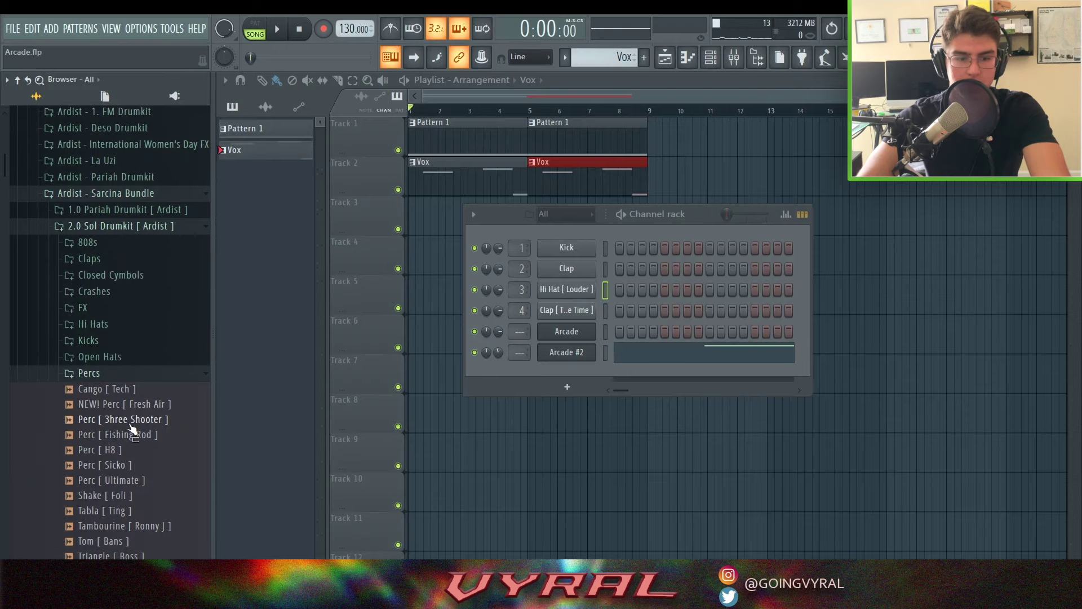
pyautogui.moveTo(109, 445); pyautogui.dragTo(566, 268)
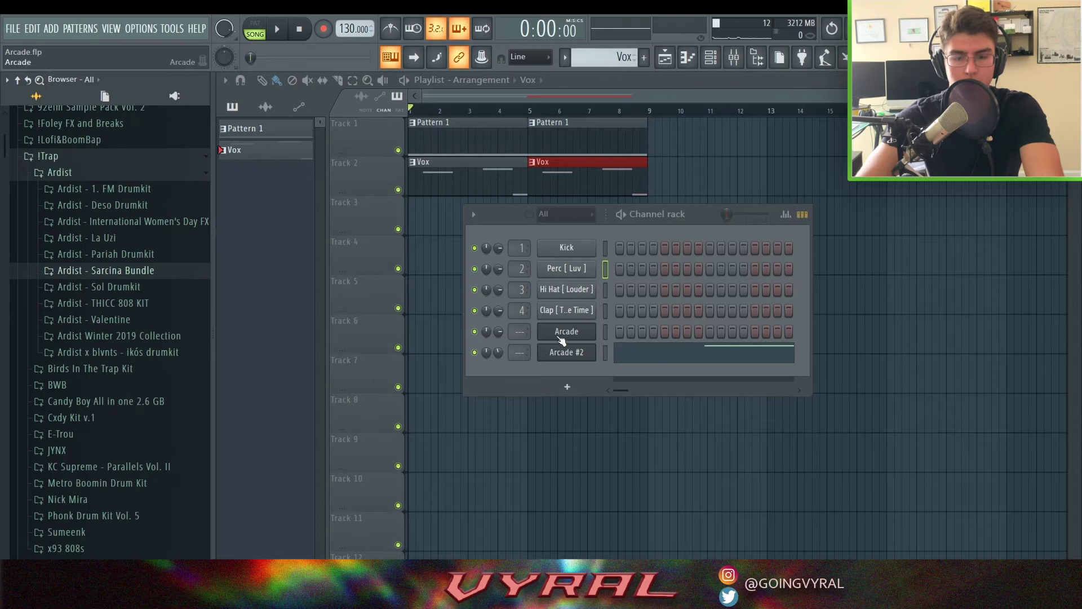
# Step: Create Pattern 3, place it at the start of Track 3 and extend its clip to four bars
pyautogui.click(644, 57)
pyautogui.click(428, 234)
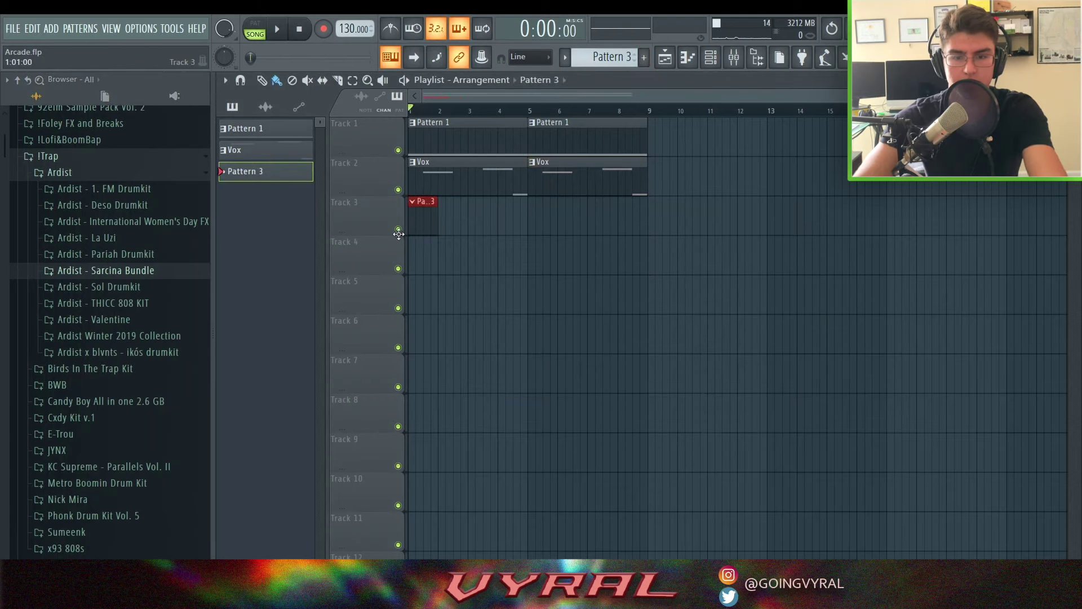
pyautogui.moveTo(435, 221); pyautogui.dragTo(526, 229)
# Step: Add C5 notes for Clap [ Triple Time ] on the third beat of bars 1 to 4 in Pattern 3's piano roll
pyautogui.click(711, 57)
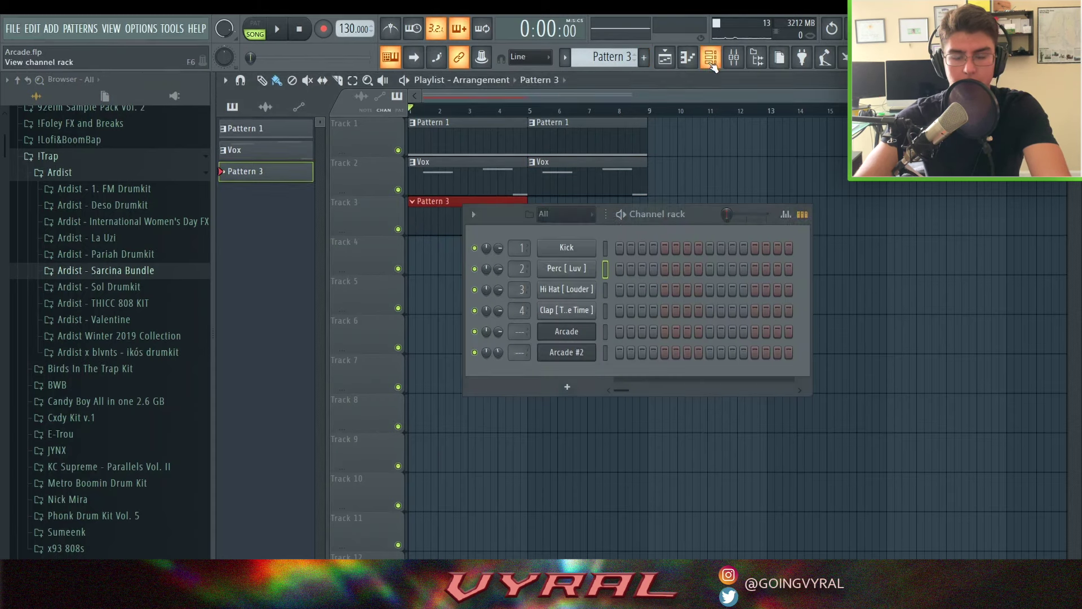
pyautogui.click(581, 313)
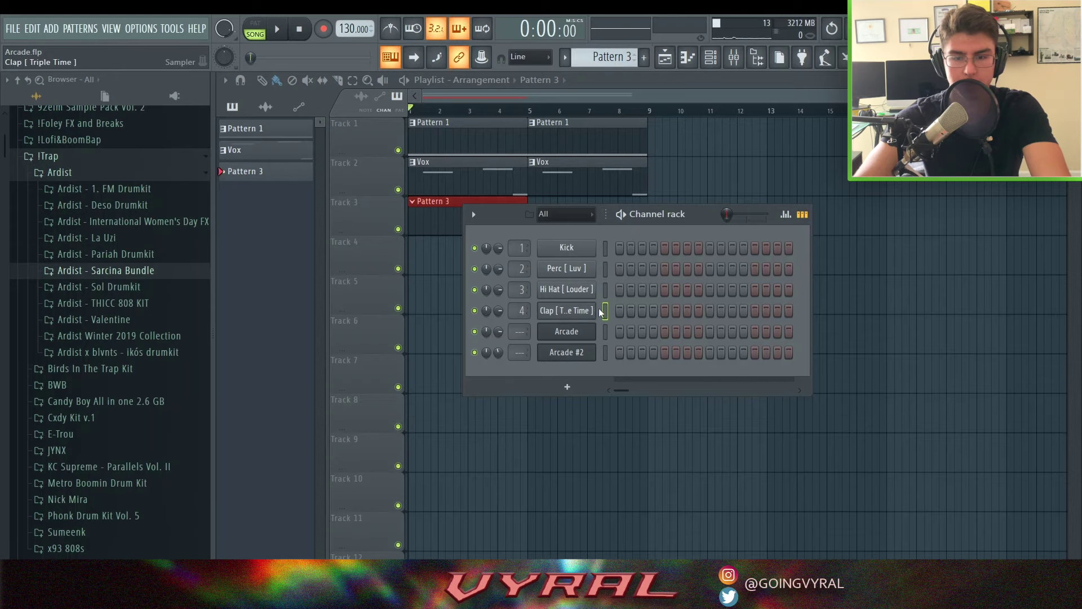
pyautogui.press('F7')
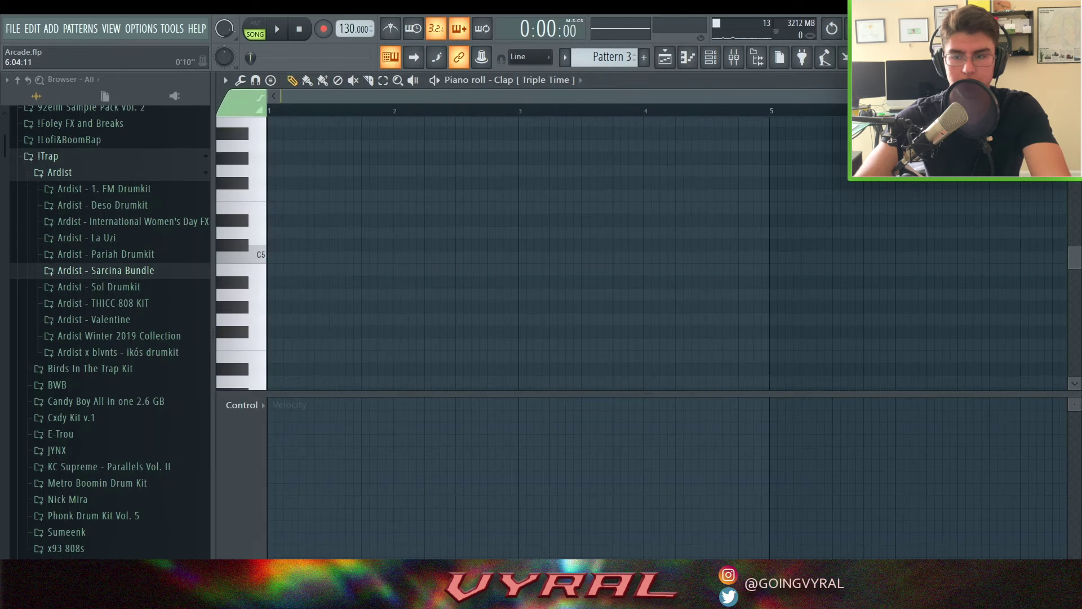
pyautogui.scroll(2, 665, 254)
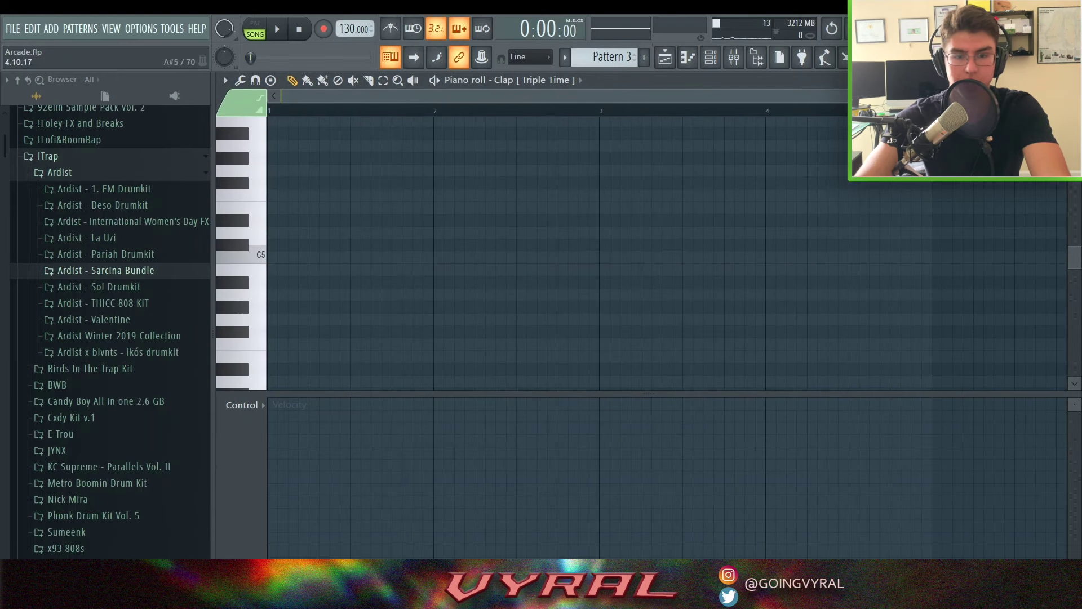
pyautogui.click(357, 264)
pyautogui.moveTo(433, 261); pyautogui.dragTo(389, 275)
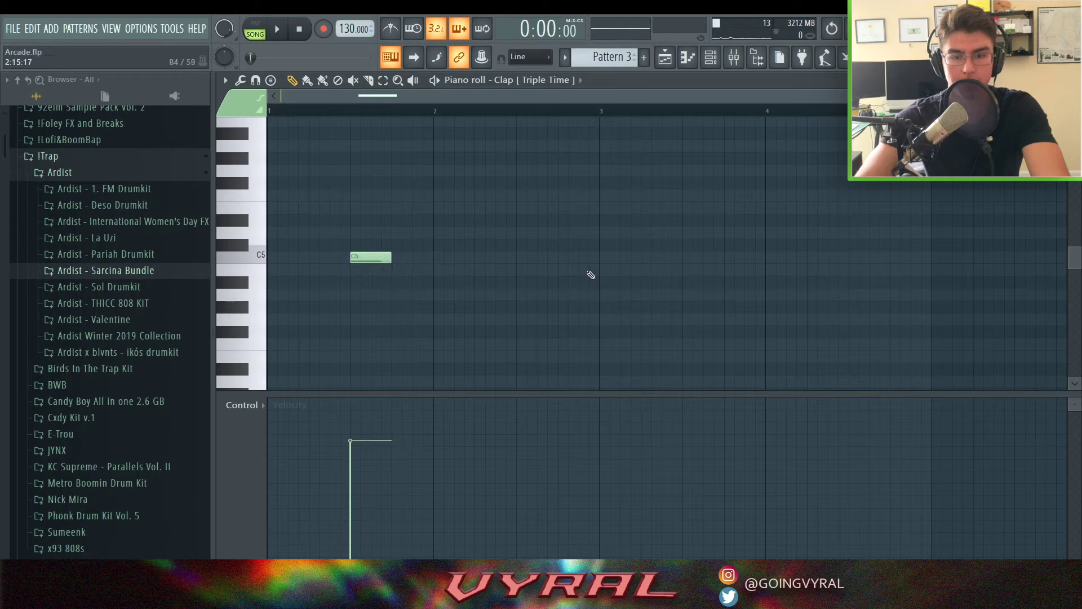
pyautogui.click(518, 264)
pyautogui.click(691, 264)
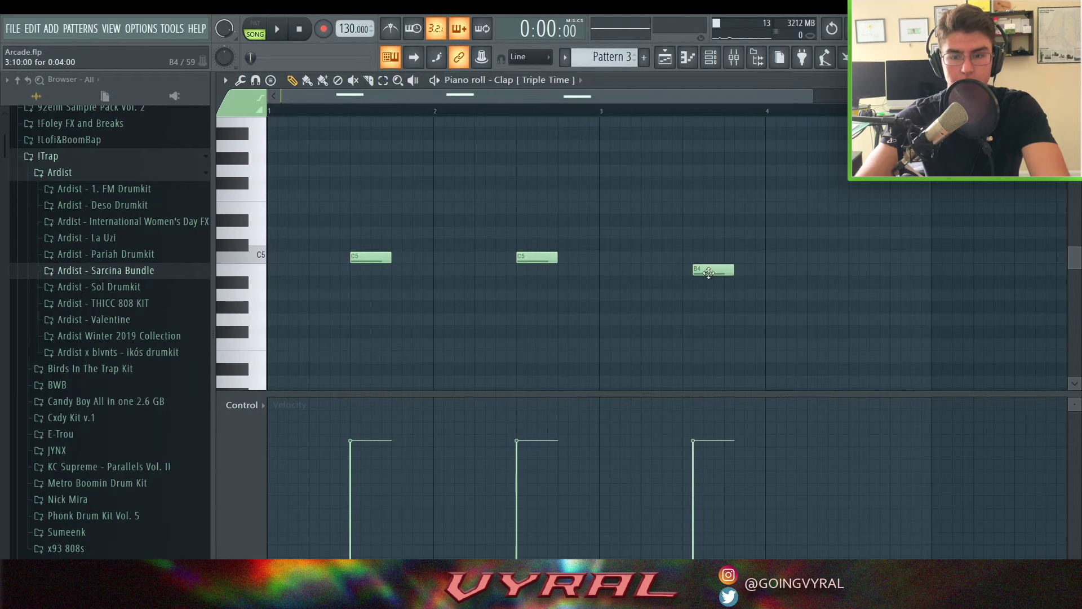
pyautogui.click(865, 256)
pyautogui.moveTo(865, 256); pyautogui.dragTo(855, 257)
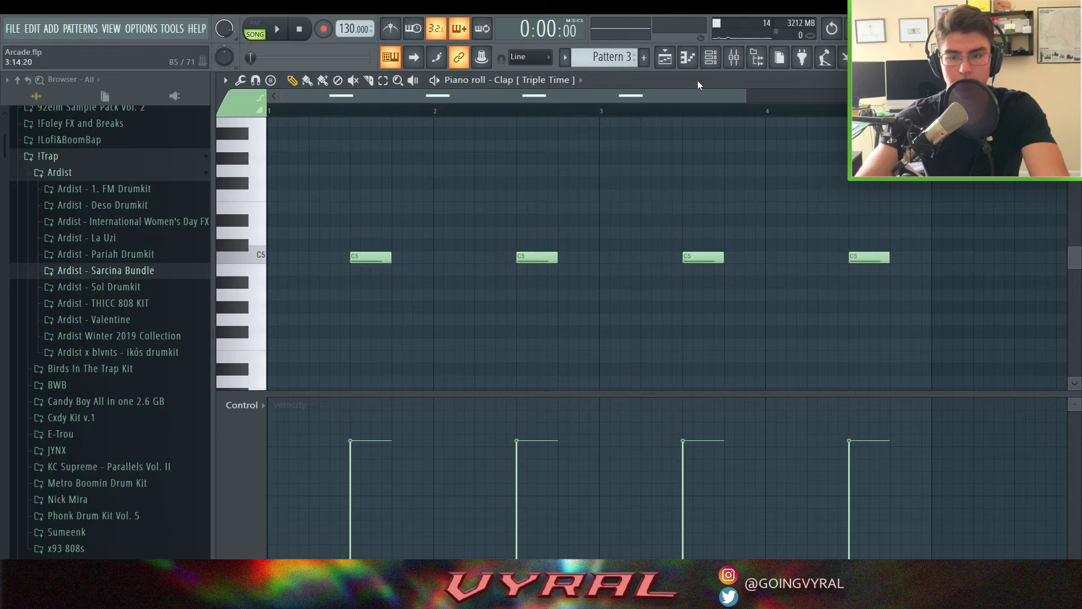
# Step: Set a playback loop over bars 1 to 4 in the playlist and play the song with the new clap pattern
pyautogui.click(669, 62)
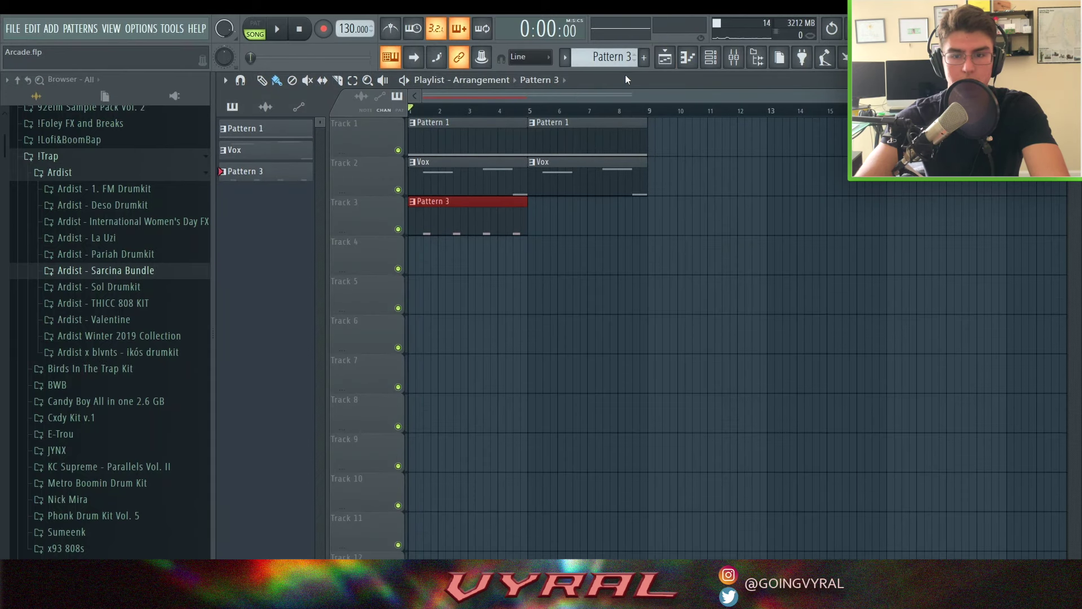
pyautogui.moveTo(534, 110); pyautogui.dragTo(410, 110)
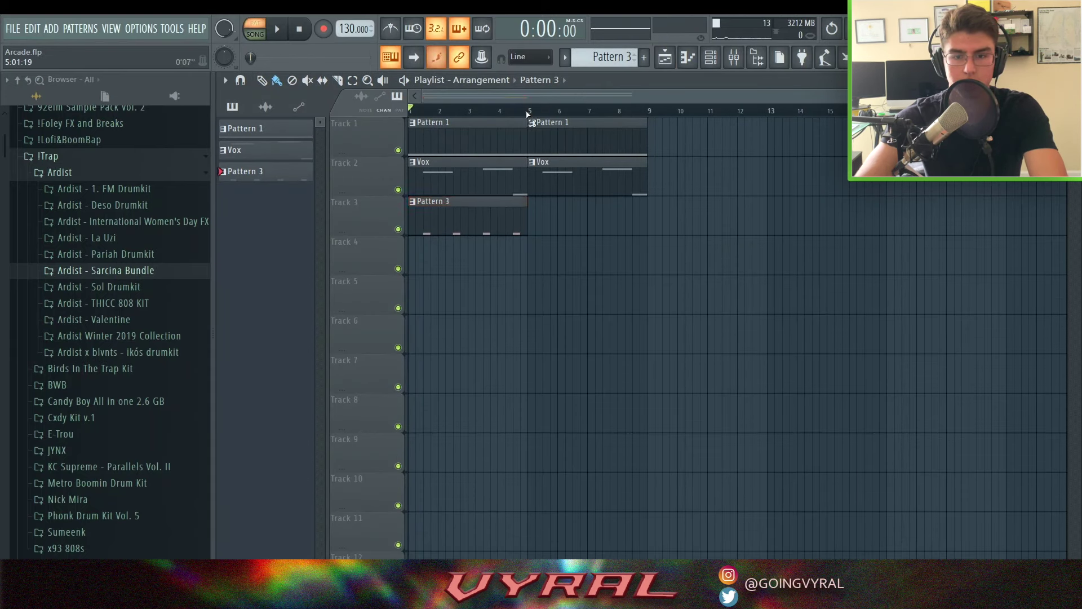
pyautogui.press('space')
pyautogui.click(727, 58)
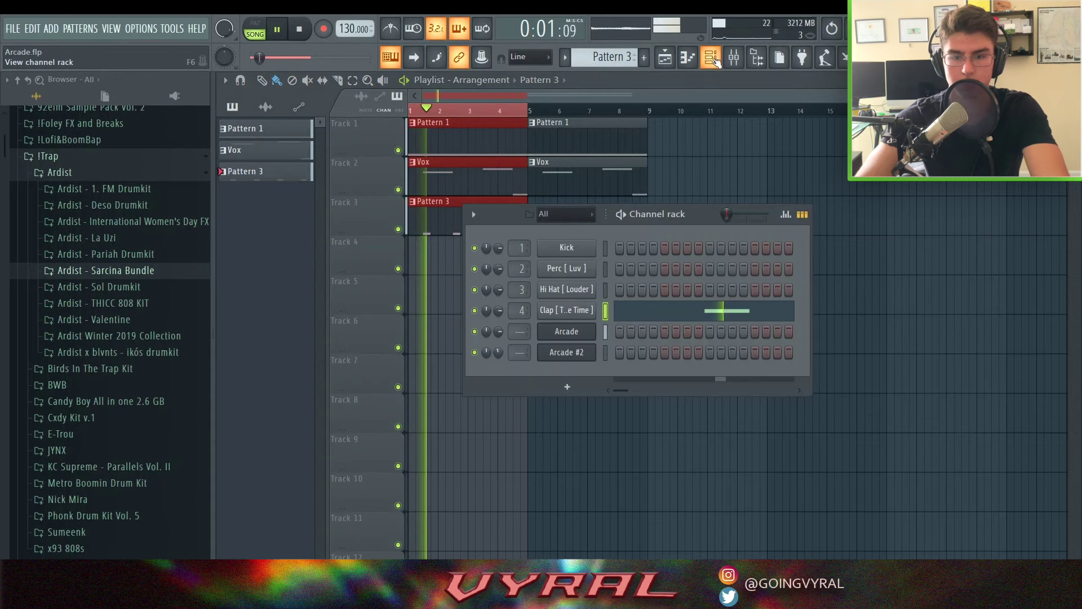
pyautogui.click(628, 308)
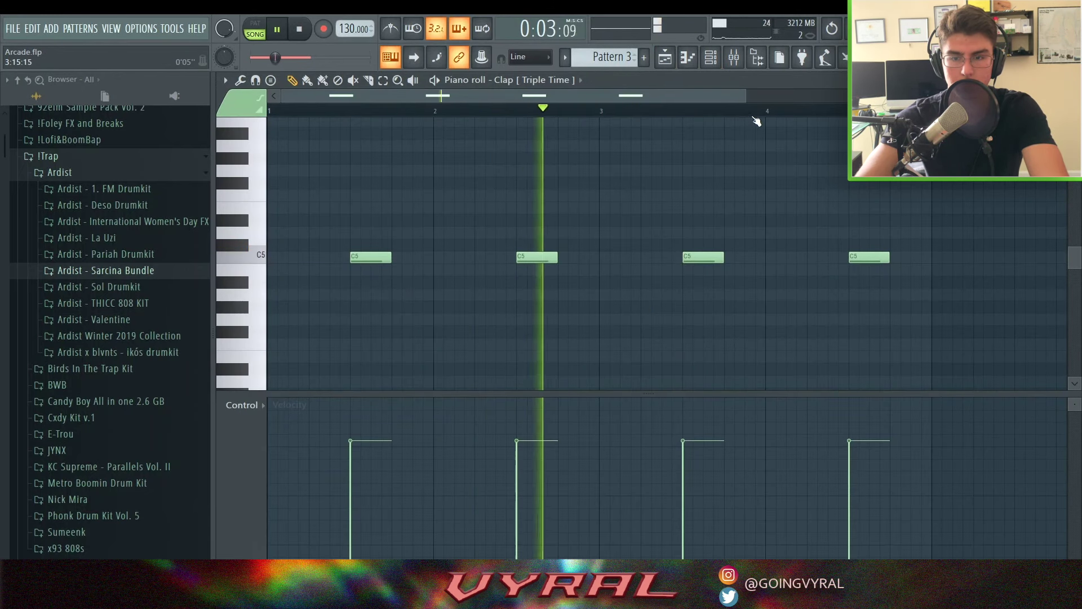
pyautogui.moveTo(750, 101); pyautogui.dragTo(951, 97)
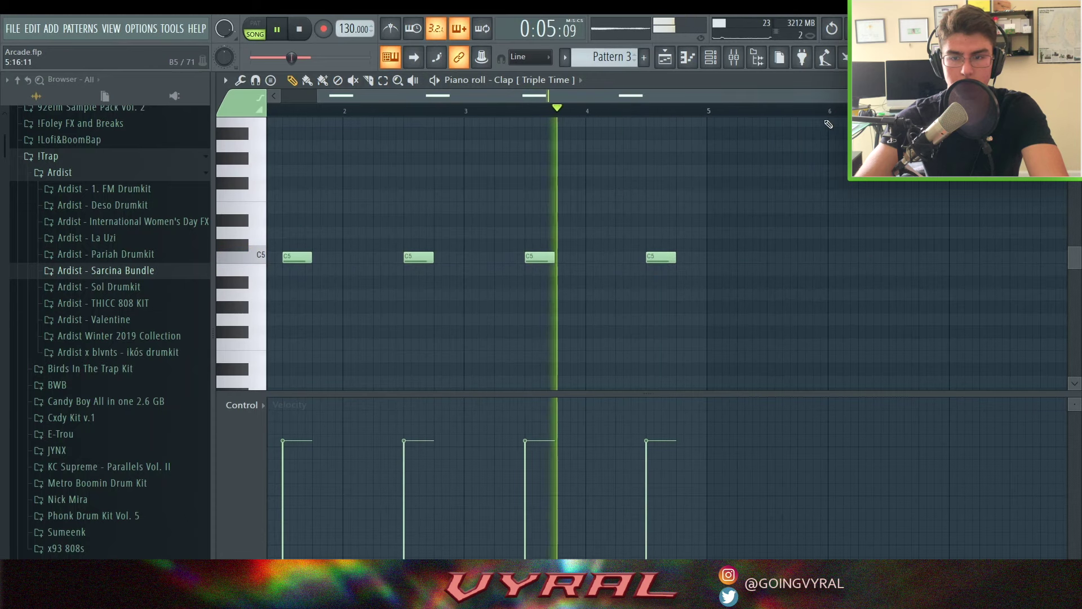
pyautogui.moveTo(794, 96); pyautogui.dragTo(747, 95)
# Step: Fill bars 1 to 4 of Pattern 3 with consecutive eighth-note C5 hits for Hi Hat [ Louder ] and play the song
pyautogui.click(711, 65)
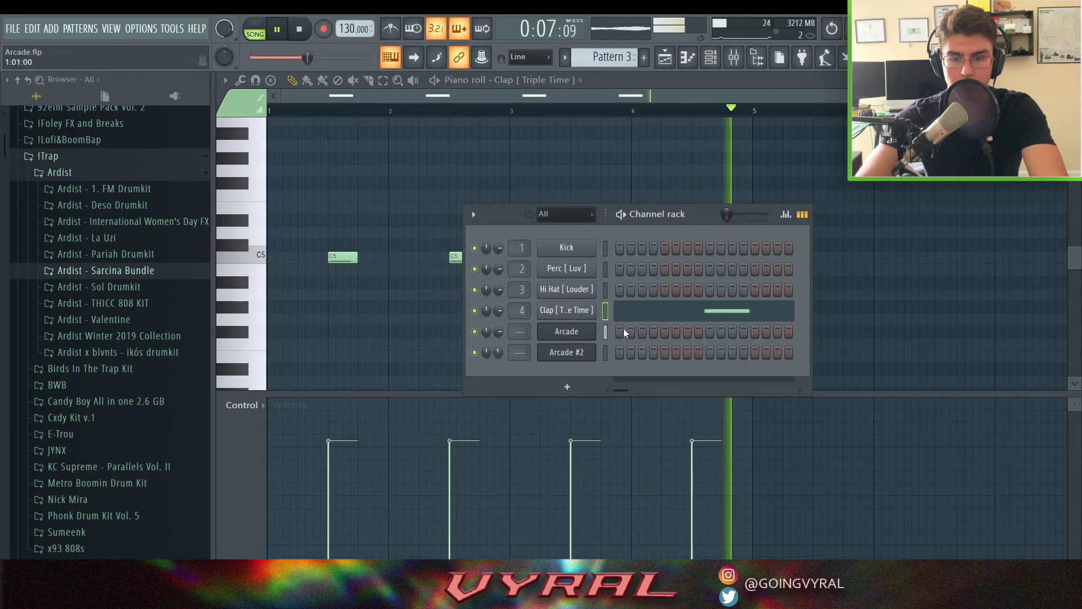
pyautogui.click(605, 292)
pyautogui.press('F7')
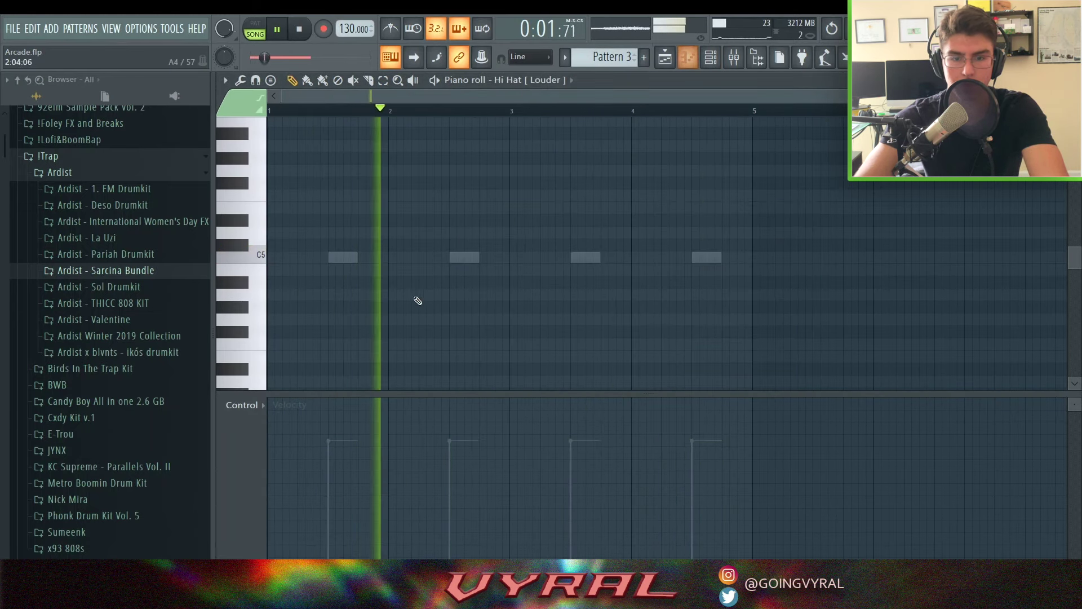
pyautogui.press('space')
pyautogui.click(286, 258)
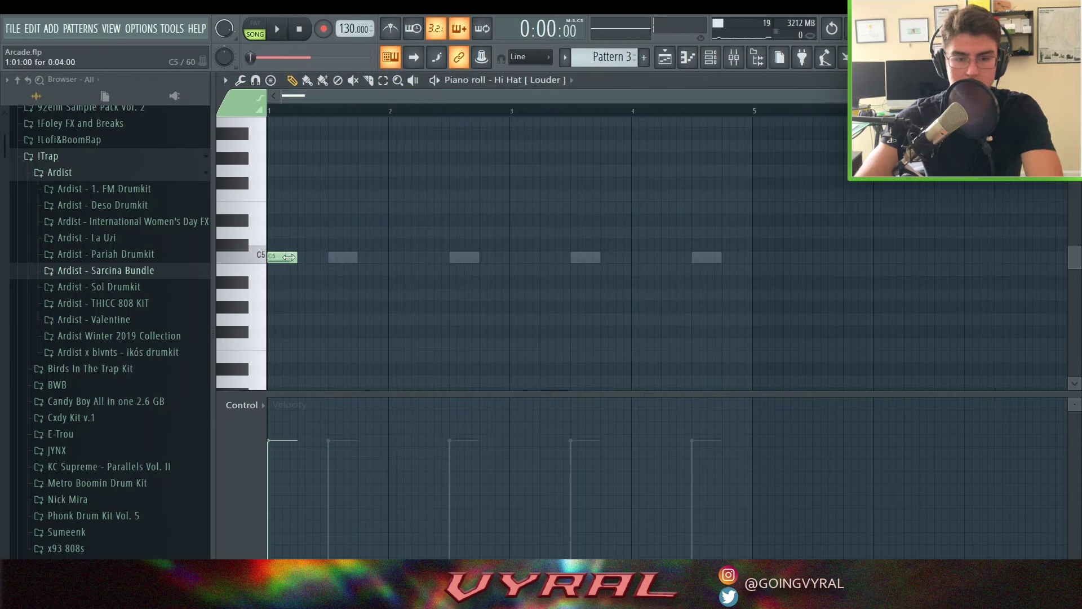
pyautogui.hotkey('ctrl', 'e')
pyautogui.hotkey('ctrl', 'a')
pyautogui.hotkey('ctrl', 'b')
pyautogui.hotkey('ctrl', 'b')
pyautogui.hotkey('ctrl', 'b')
pyautogui.hotkey('ctrl', 'b')
pyautogui.hotkey('ctrl', 'b')
pyautogui.hotkey('ctrl', 'b')
pyautogui.hotkey('ctrl', 'b')
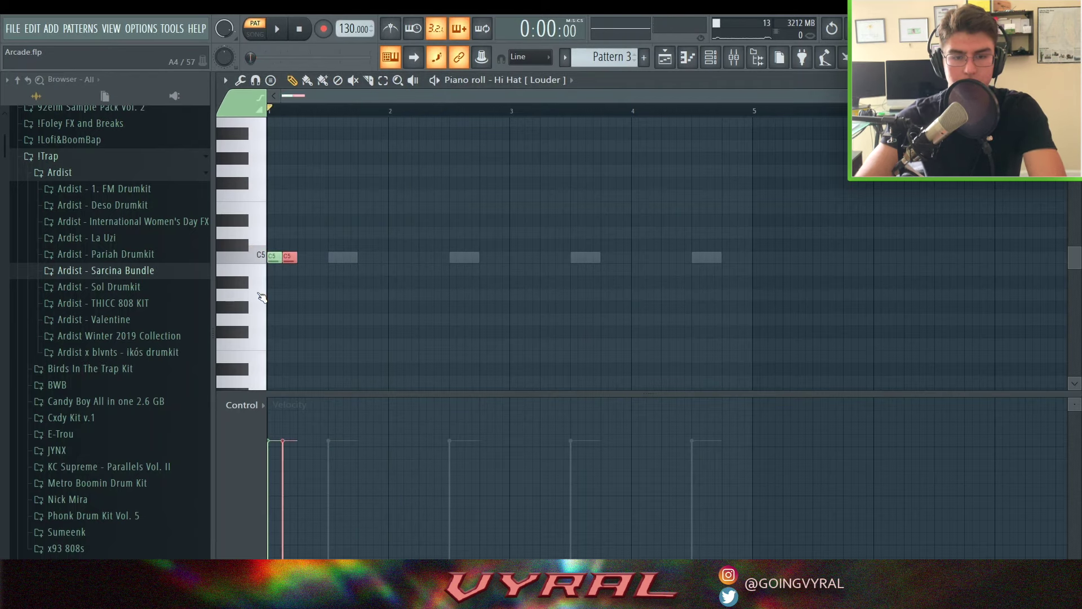
pyautogui.hotkey('ctrl', 'b')
pyautogui.hotkey('ctrl', 'b')
pyautogui.hotkey('ctrl', 'b')
pyautogui.hotkey('ctrl', 'b')
pyautogui.hotkey('ctrl', 'b')
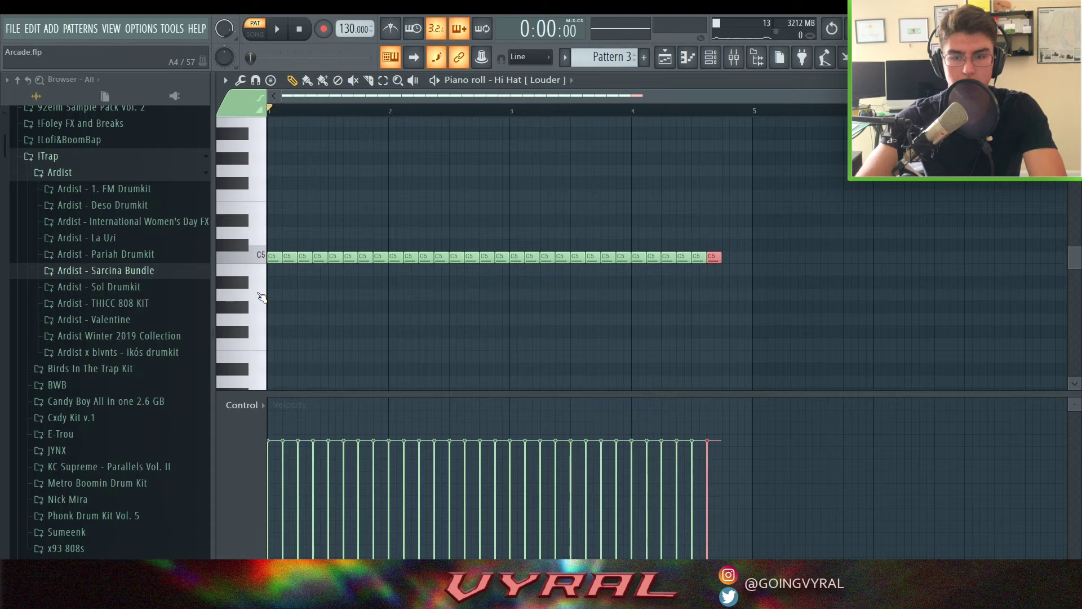
pyautogui.click(273, 32)
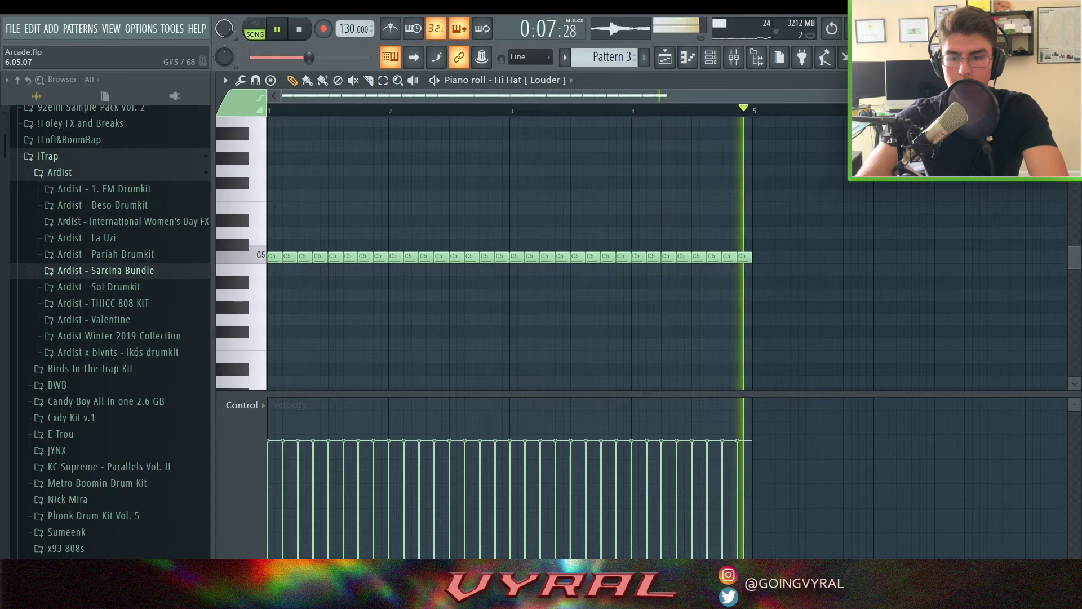
pyautogui.press('space')
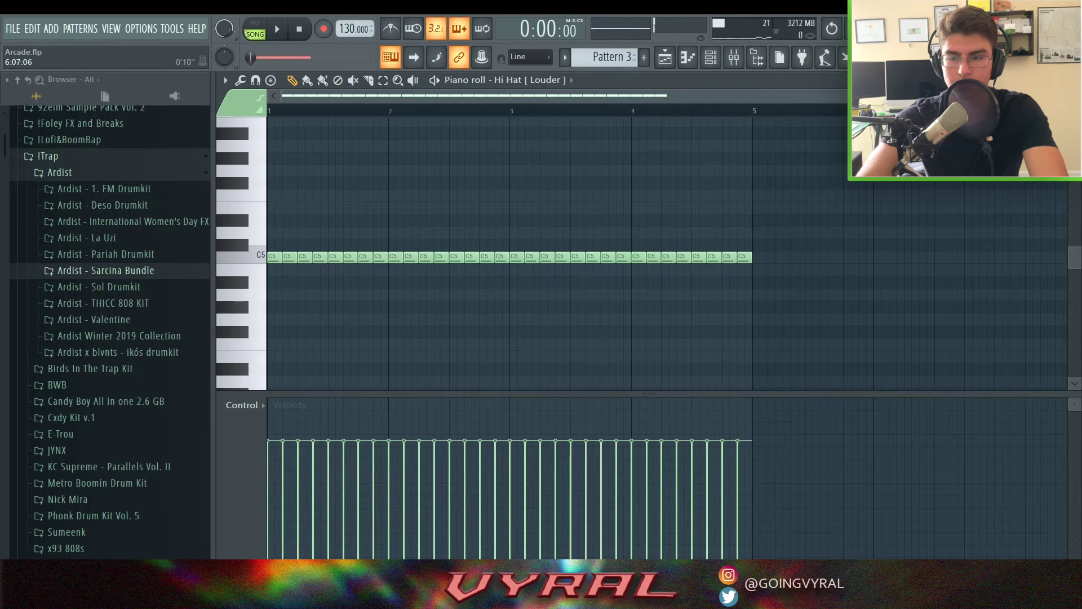
# Step: Chop the hi-hat note on beat 2 of bar 1 into four notes at 1/2 step snap and play the song
pyautogui.moveTo(920, 96); pyautogui.dragTo(591, 136)
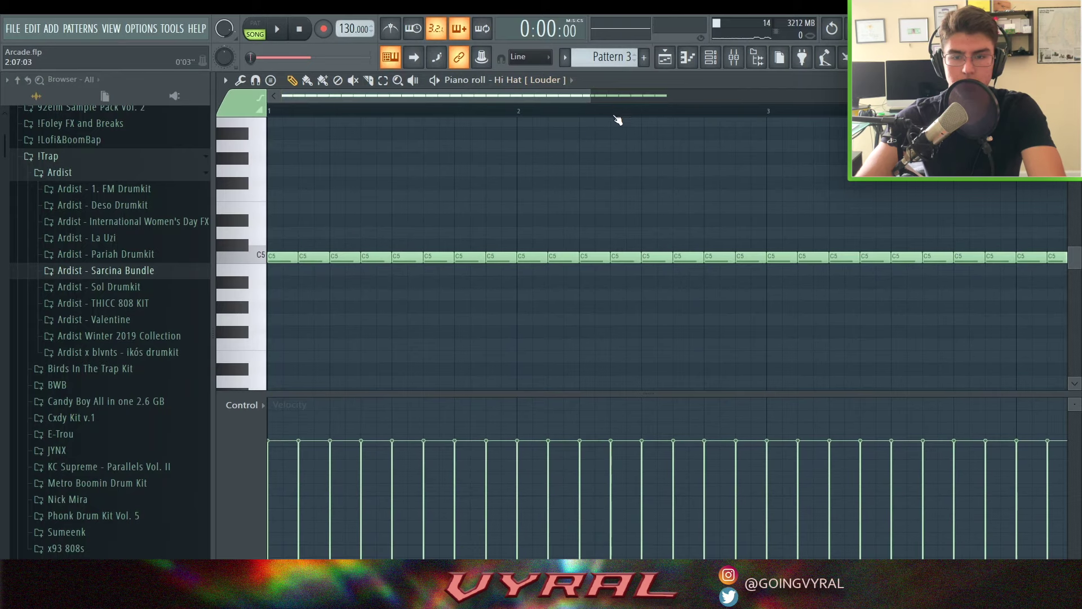
pyautogui.moveTo(588, 97); pyautogui.dragTo(693, 96)
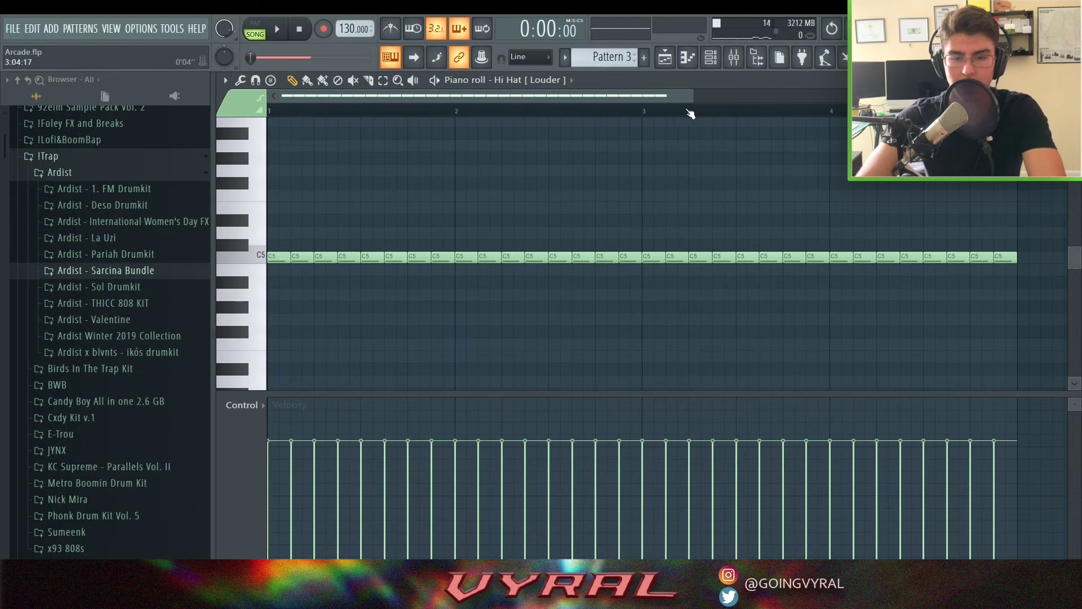
pyautogui.click(331, 258)
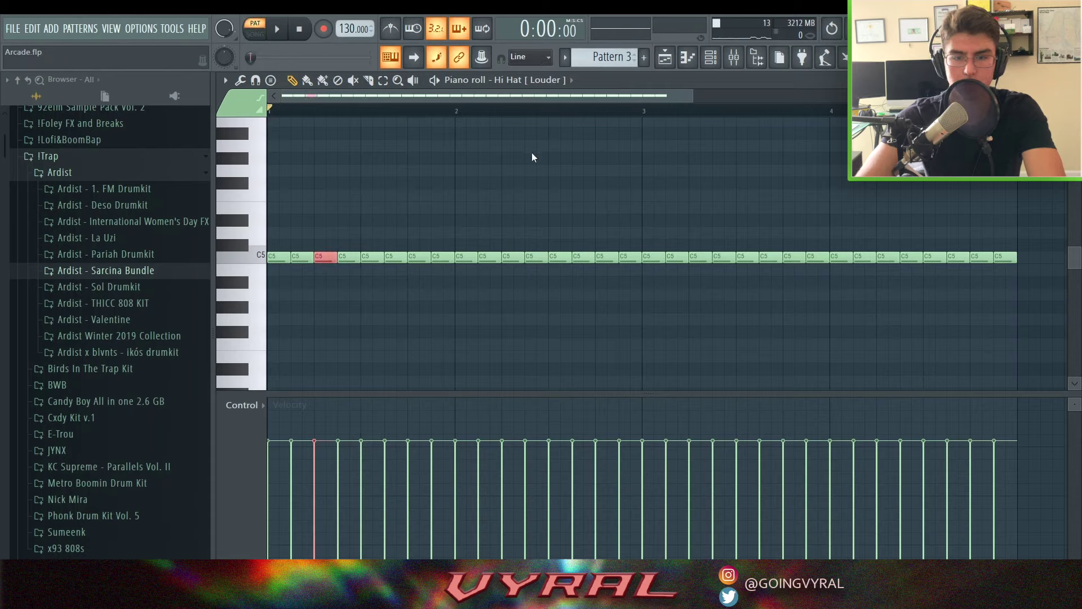
pyautogui.click(526, 154)
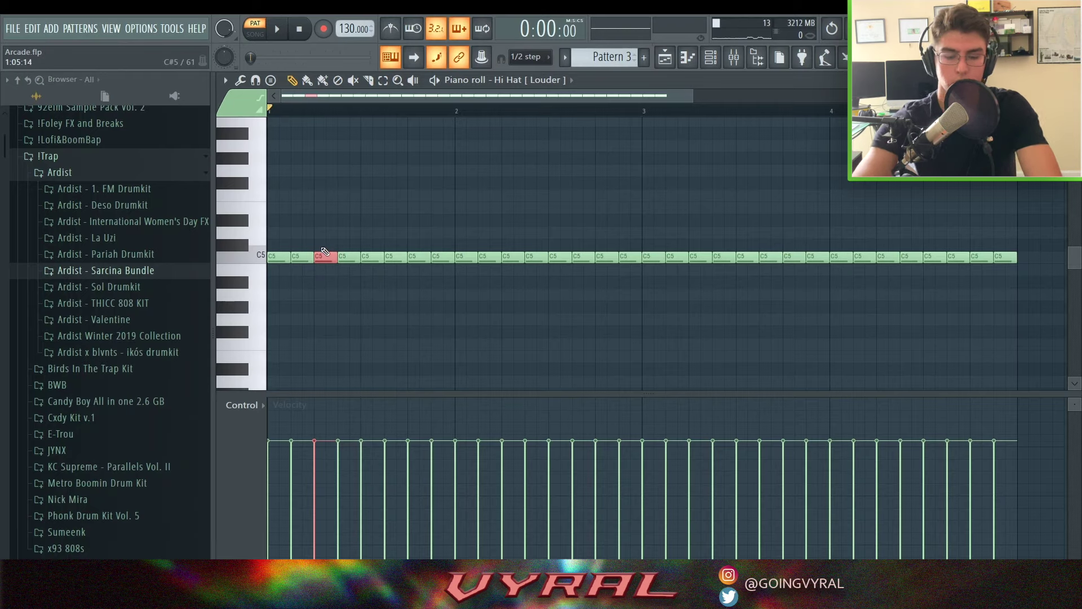
pyautogui.click(337, 142)
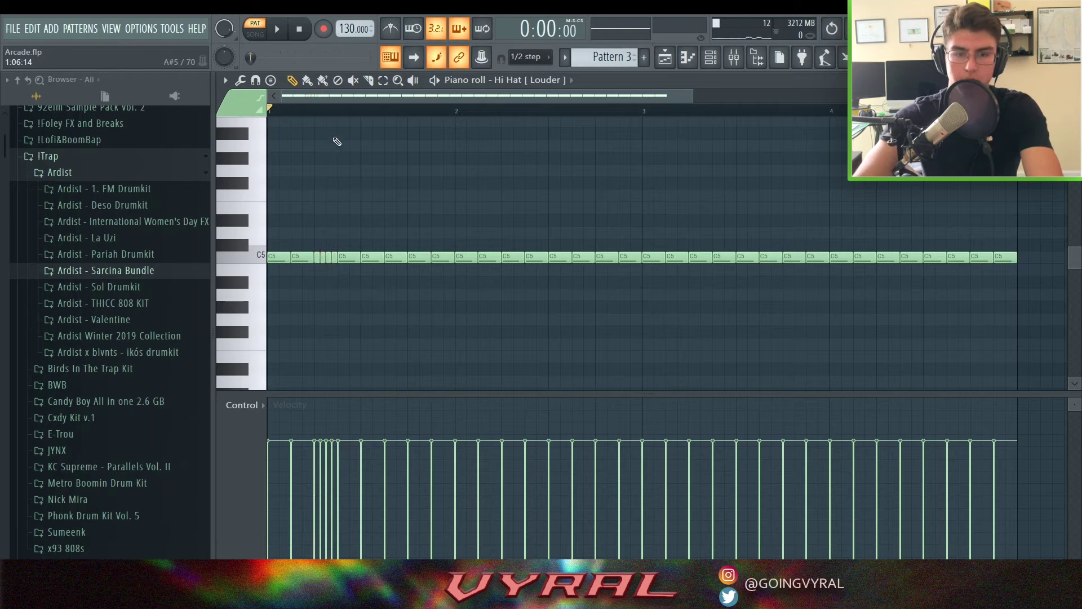
pyautogui.click(277, 31)
pyautogui.click(254, 34)
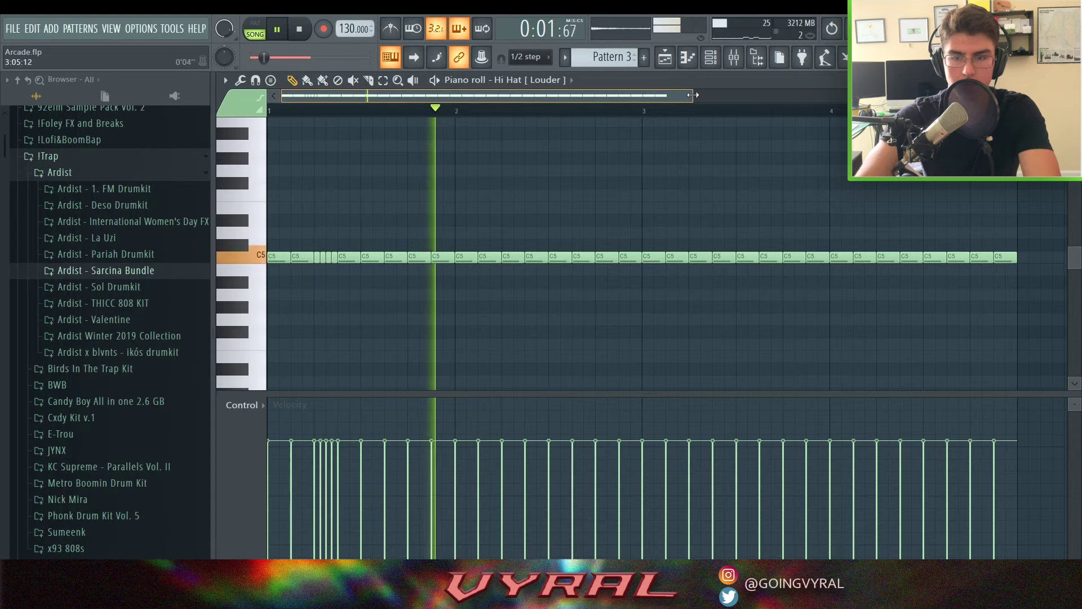
pyautogui.moveTo(692, 96); pyautogui.dragTo(761, 96)
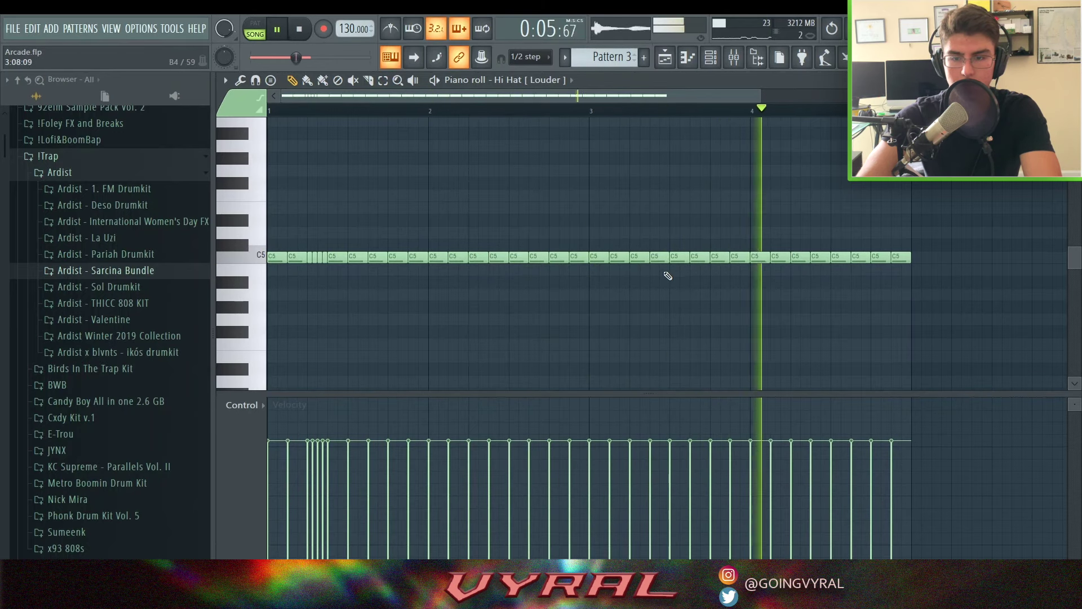
pyautogui.press('space')
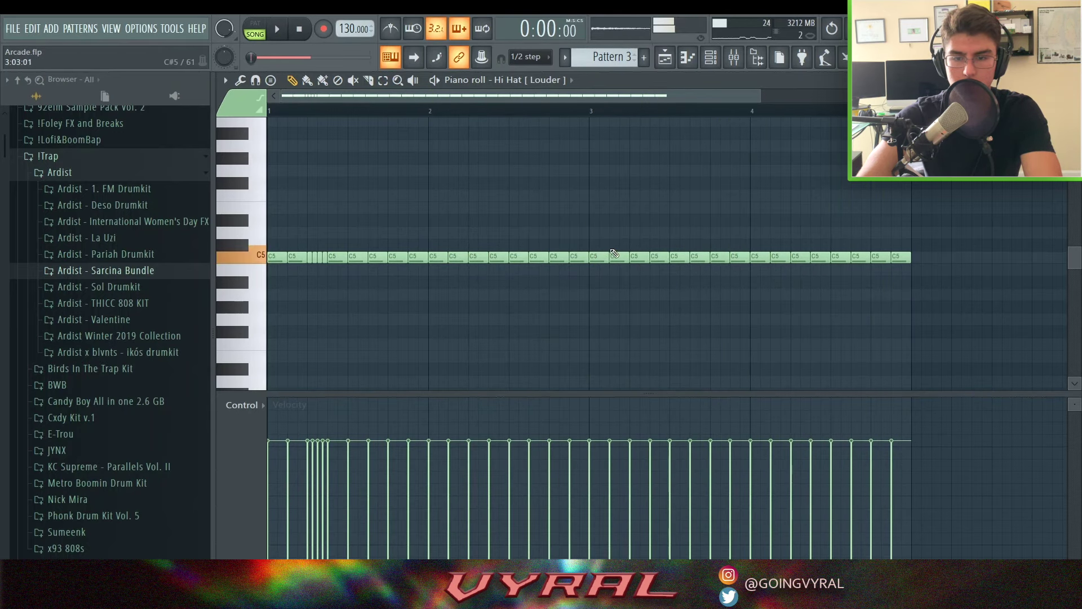
# Step: Chop the first hi-hat note of bar 3 into four 1/2-step notes and listen to it in song mode
pyautogui.click(599, 258)
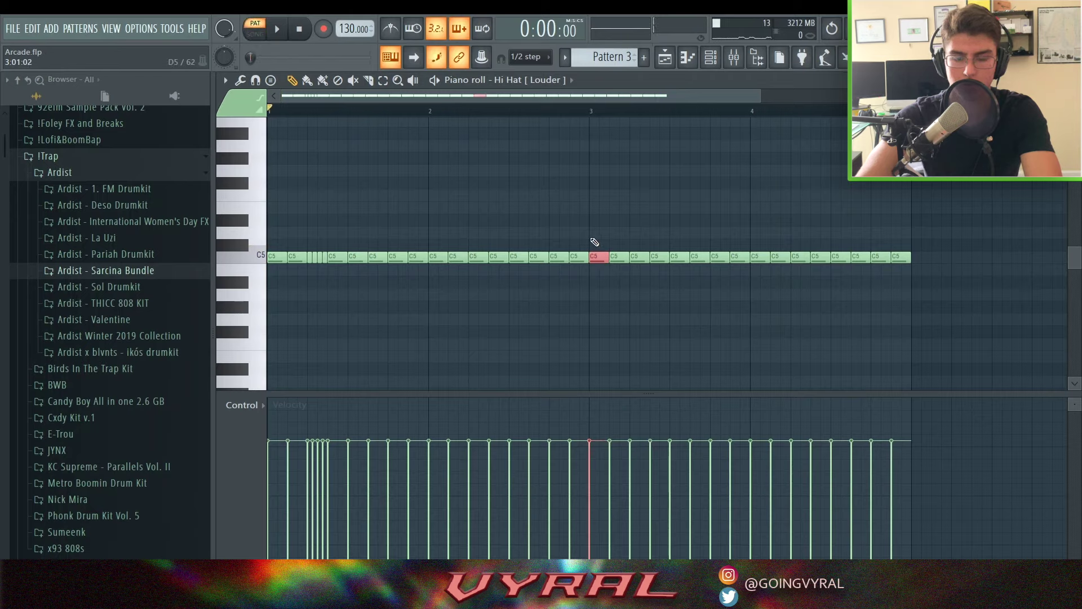
pyautogui.hotkey('ctrl', 'u')
pyautogui.press('space')
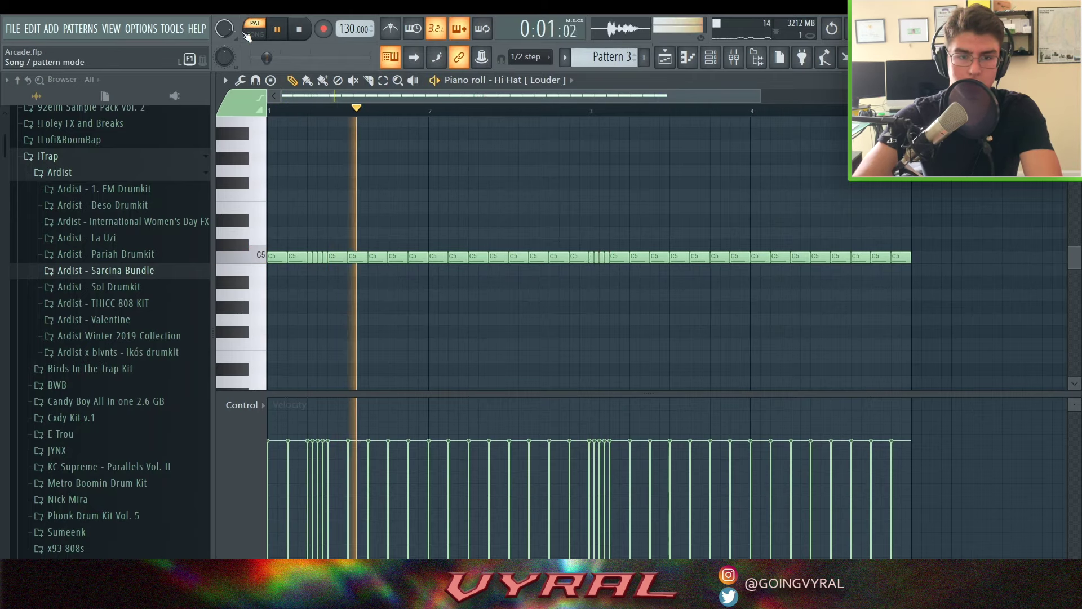
pyautogui.click(255, 29)
pyautogui.moveTo(768, 99); pyautogui.dragTo(834, 92)
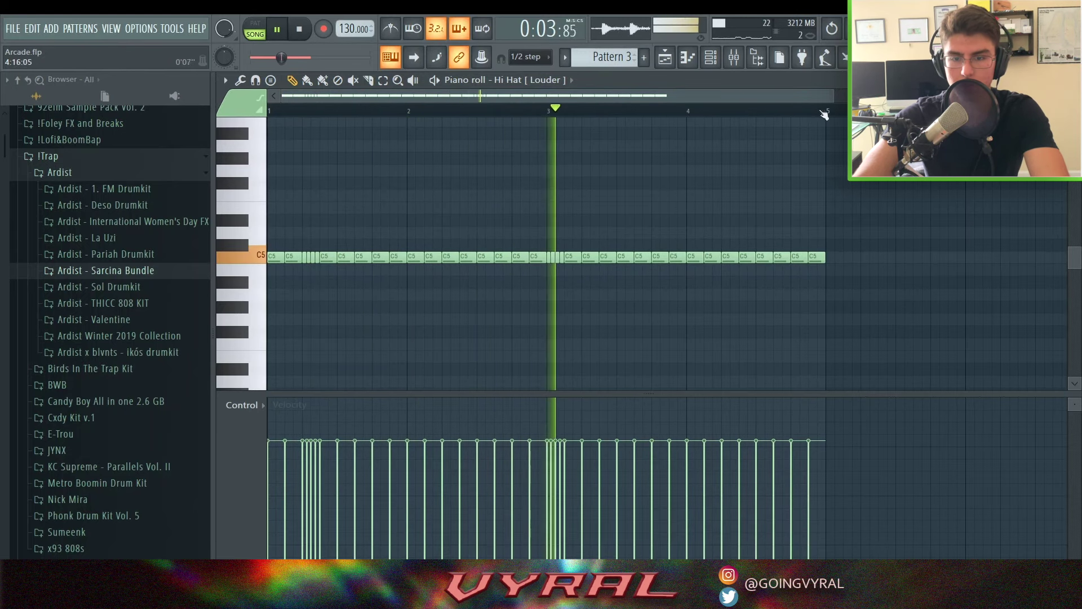
pyautogui.press('space')
# Step: Chop the second-to-last hi-hat note of bar 4 into a faster roll at 1/4 step snap and play the pattern
pyautogui.keyDown('ctrl'); pyautogui.click(803, 254); pyautogui.keyUp('ctrl')
pyautogui.press('l')
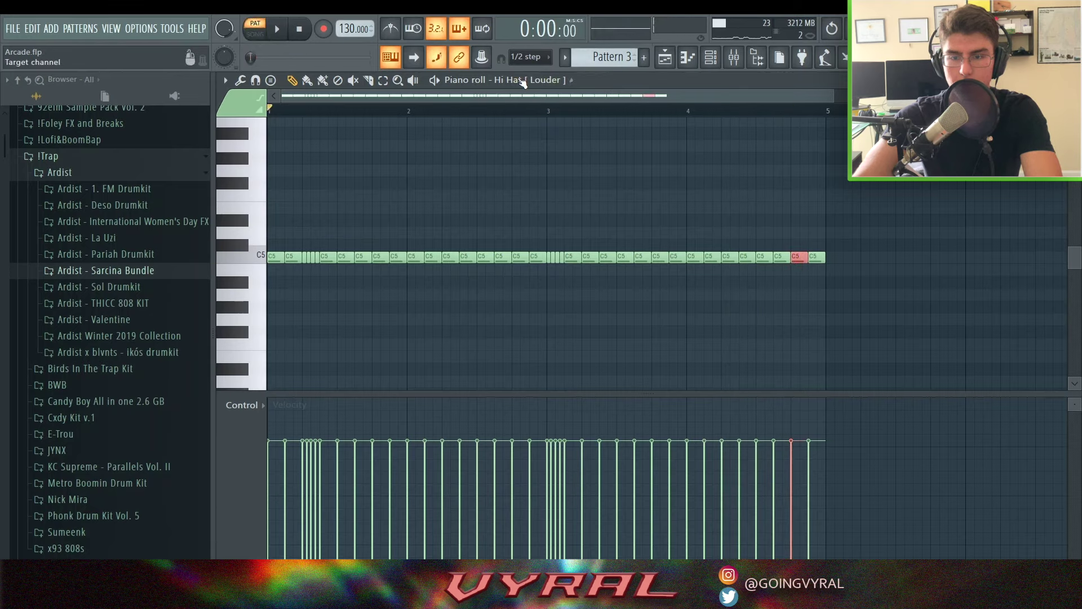
pyautogui.hotkey('ctrl', 'u')
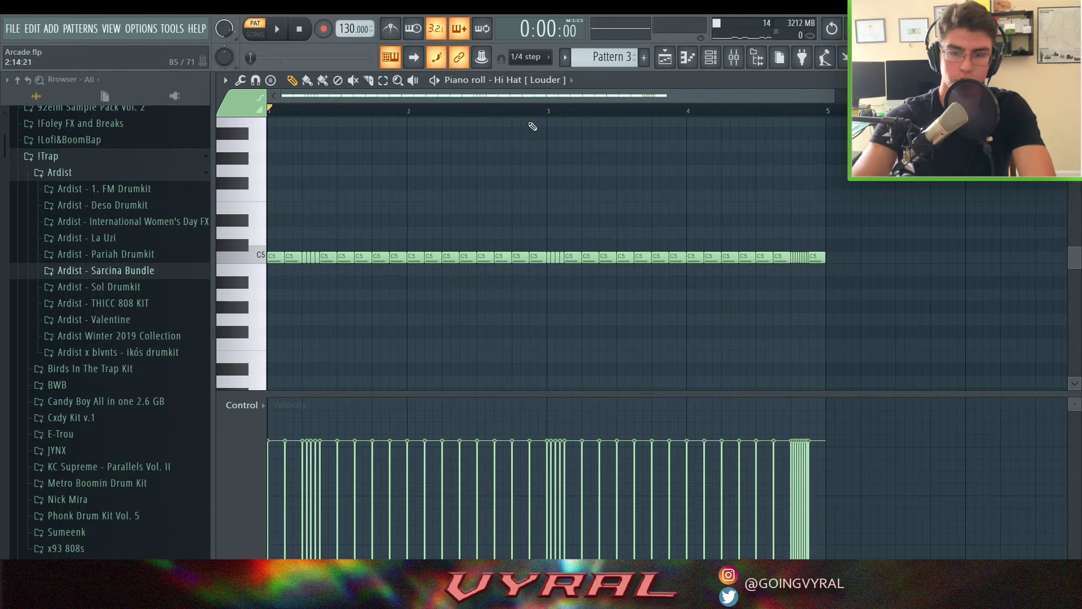
pyautogui.press('space')
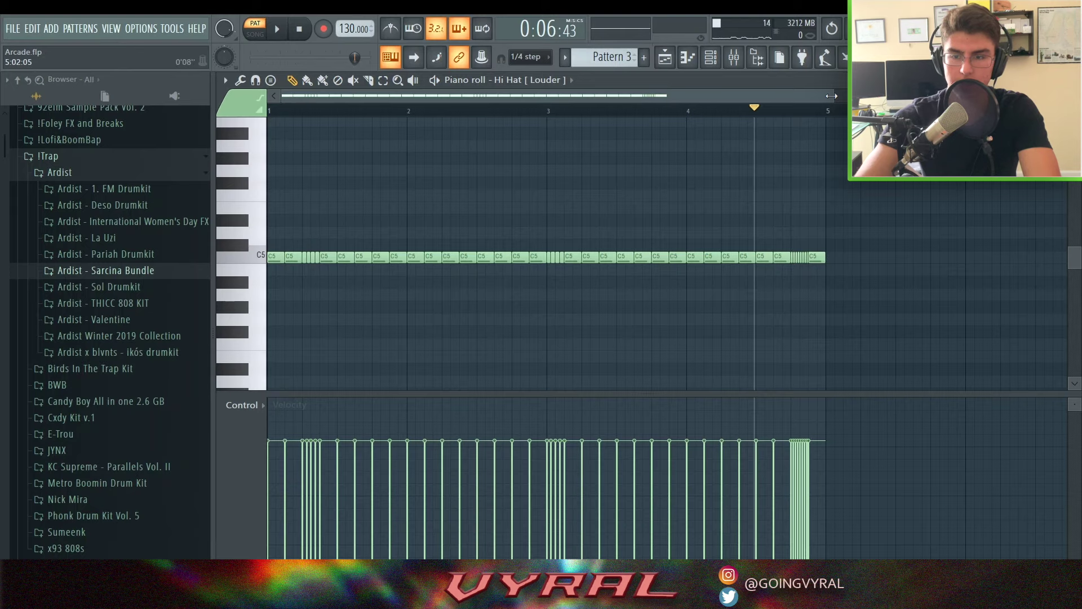
# Step: Trim the bar 4 hi-hat roll to its first three notes and lower them to A#4
pyautogui.moveTo(832, 96); pyautogui.dragTo(703, 101)
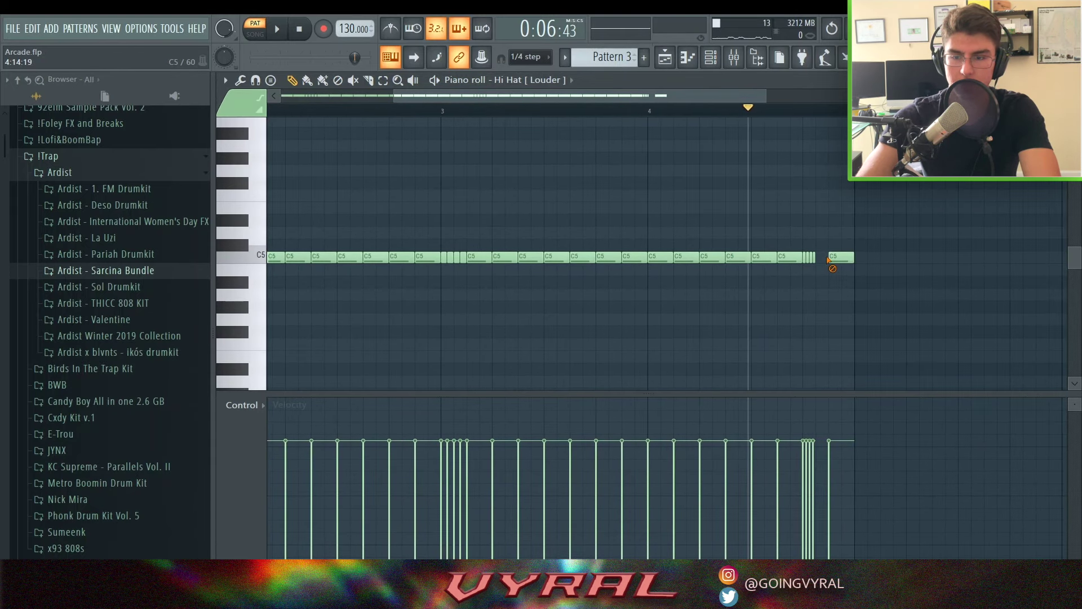
pyautogui.press('space')
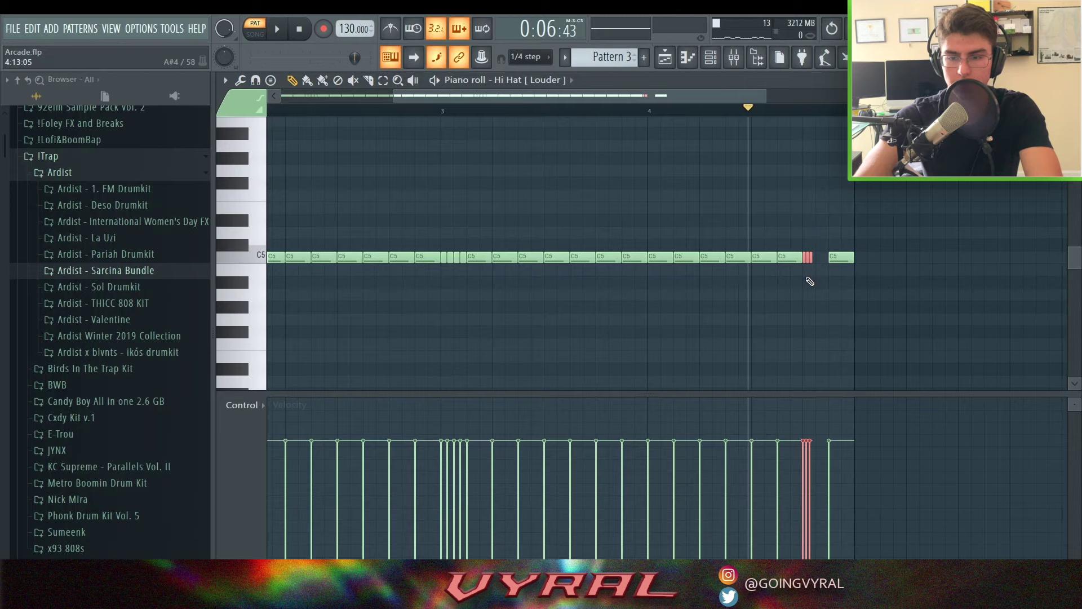
pyautogui.moveTo(808, 257); pyautogui.dragTo(810, 281)
pyautogui.press('space')
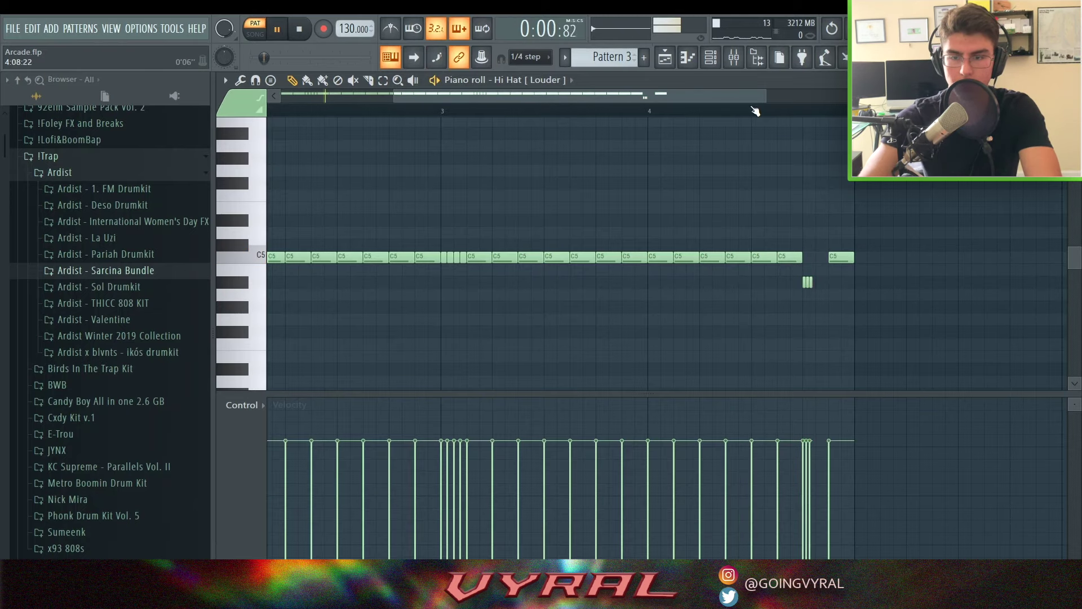
pyautogui.press('space')
# Step: Add four eighth-length G4 hi-hat notes across bars 1 to 3 with Line snap and audition them from bar 3 in song mode
pyautogui.click(255, 30)
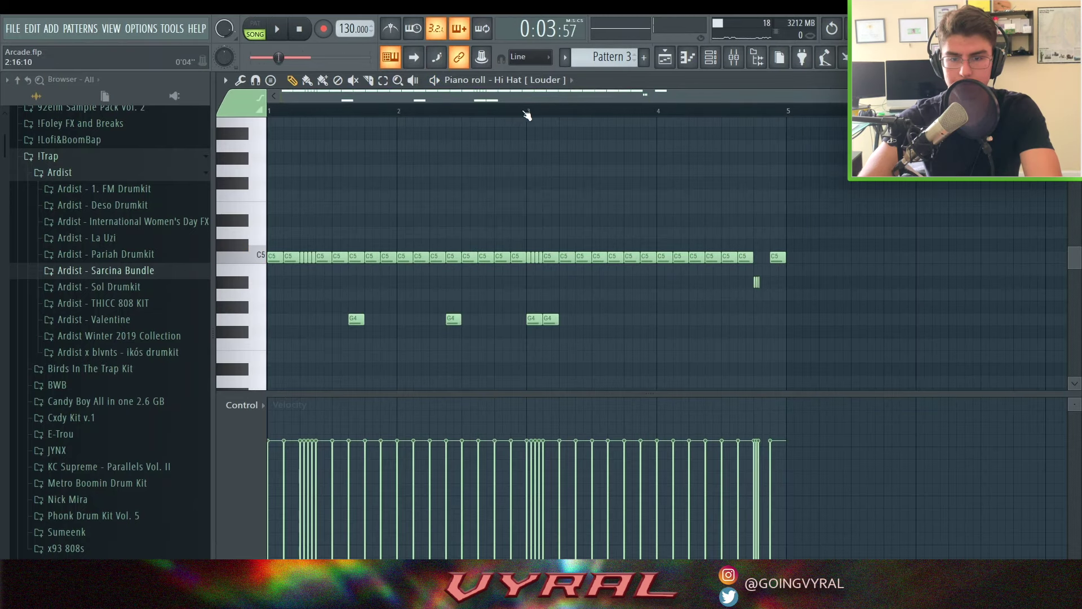
pyautogui.press('space')
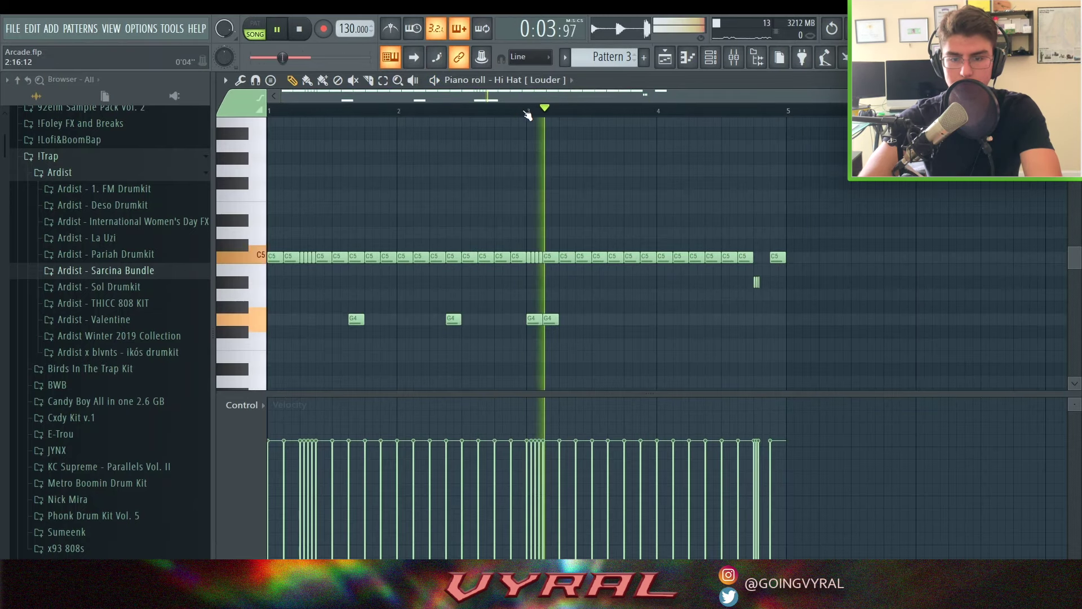
pyautogui.press('space')
pyautogui.press('space')
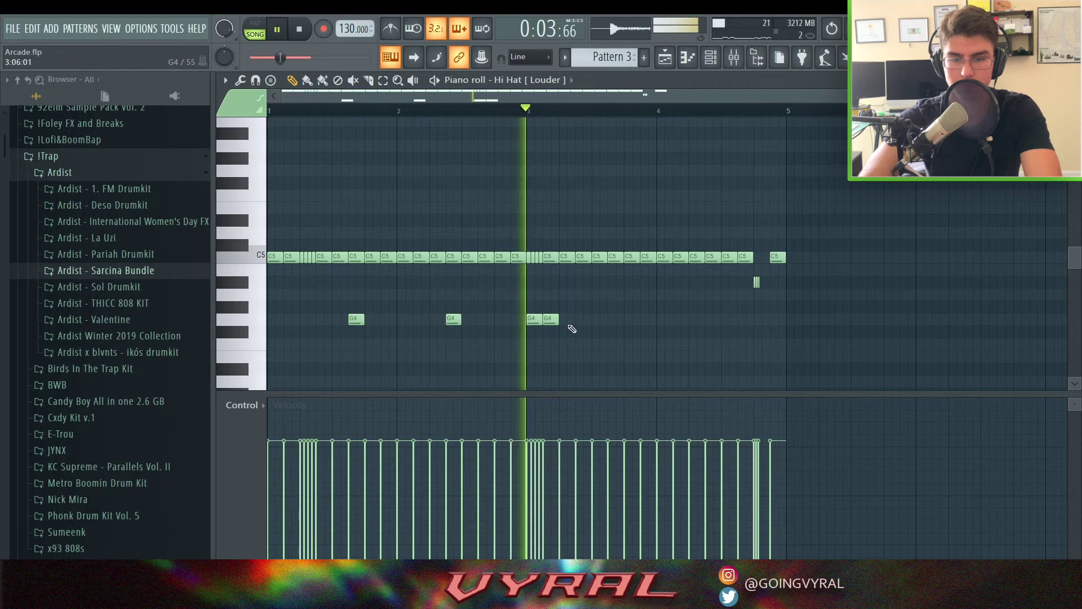
pyautogui.click(484, 111)
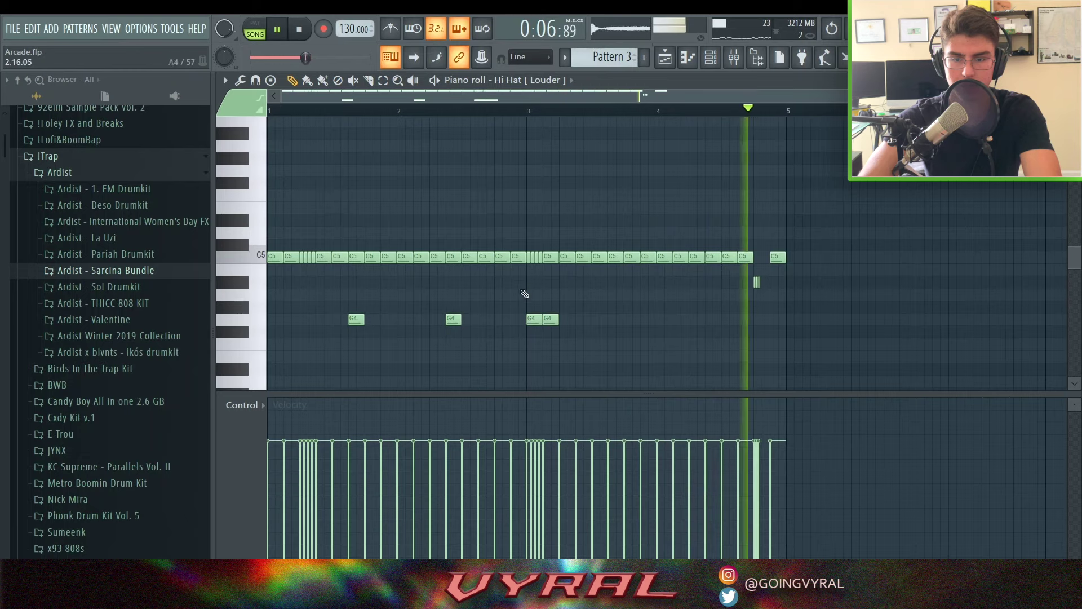
# Step: Move the second G4 hi-hat note in bar 3 to beat 2 and add another G4 note near the middle of bar 4
pyautogui.moveTo(552, 318); pyautogui.dragTo(567, 317)
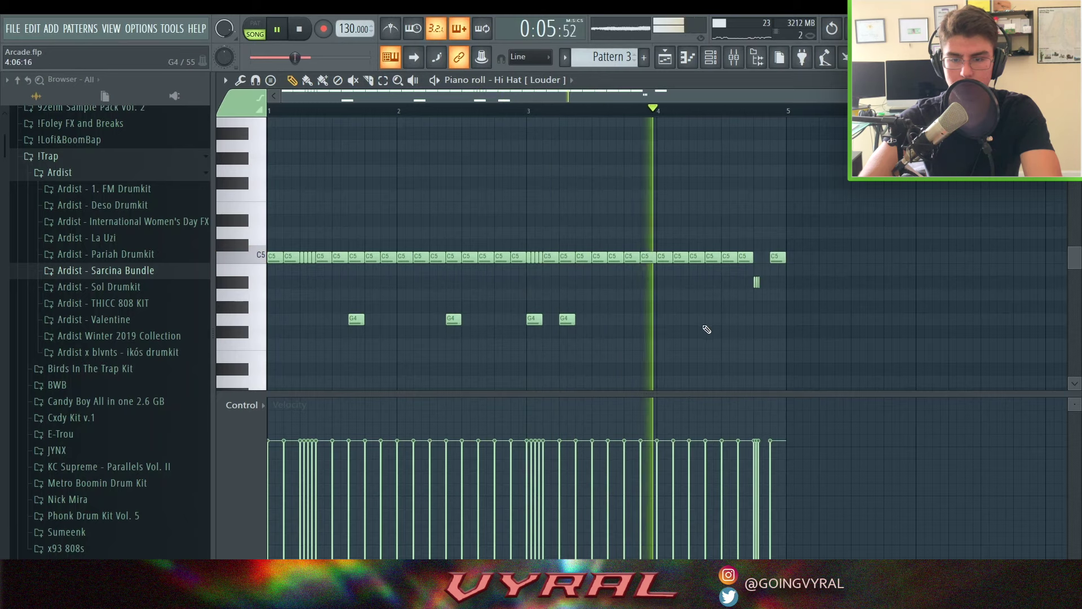
pyautogui.click(711, 319)
pyautogui.press('space')
# Step: Select all the G4 hi-hat notes and lower their velocity to about 42%
pyautogui.moveTo(757, 302); pyautogui.dragTo(294, 332)
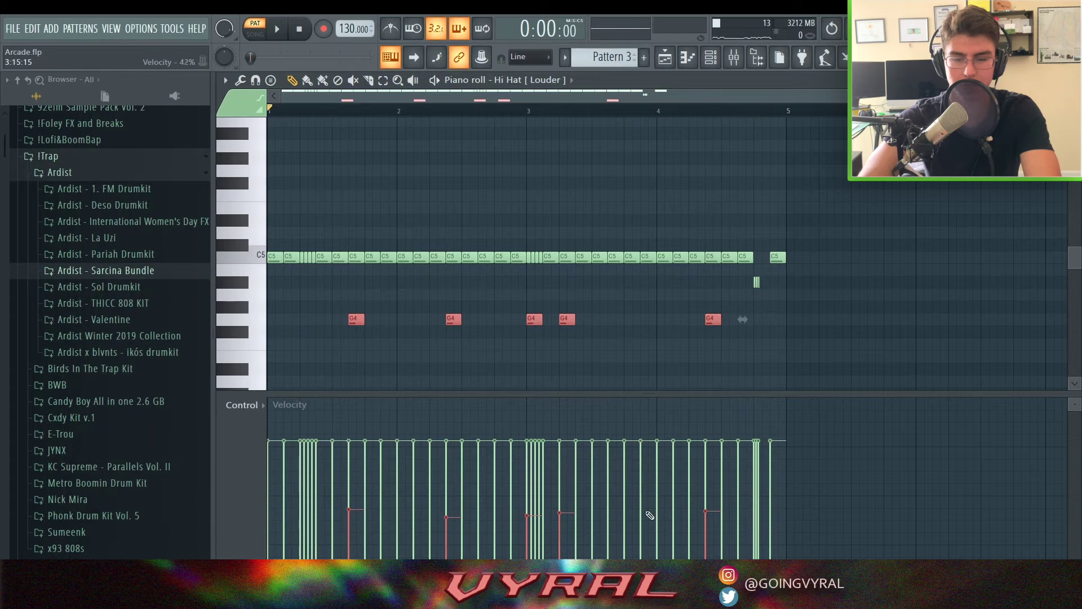
# Step: Place three eighth-length D#5 notes for Perc [ Luv ] near the starts of bars 1 and 3 and on beat 4 of bar 4
pyautogui.click(665, 57)
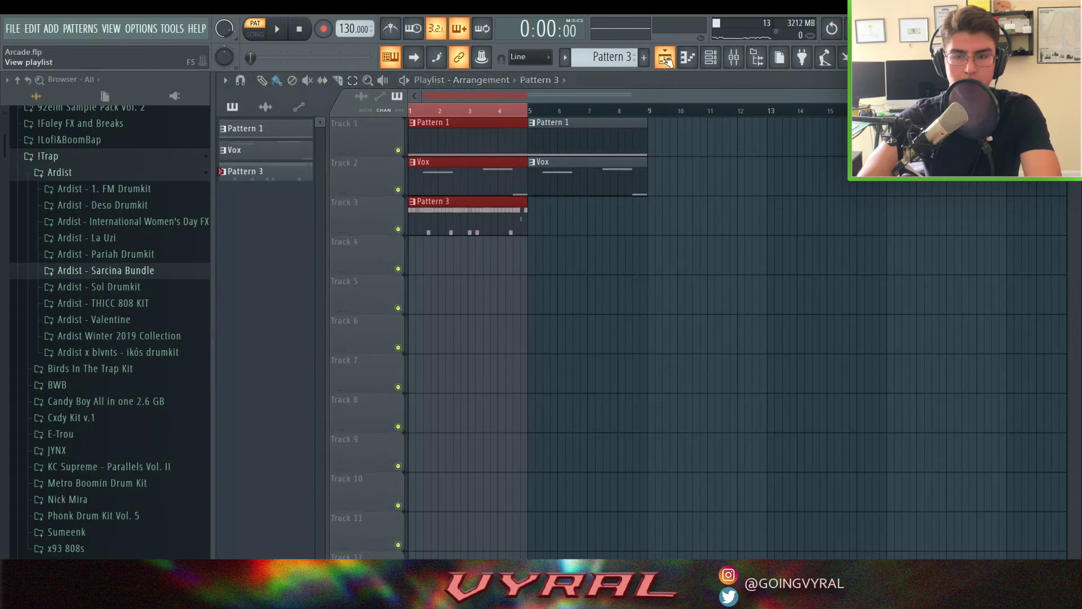
pyautogui.click(711, 57)
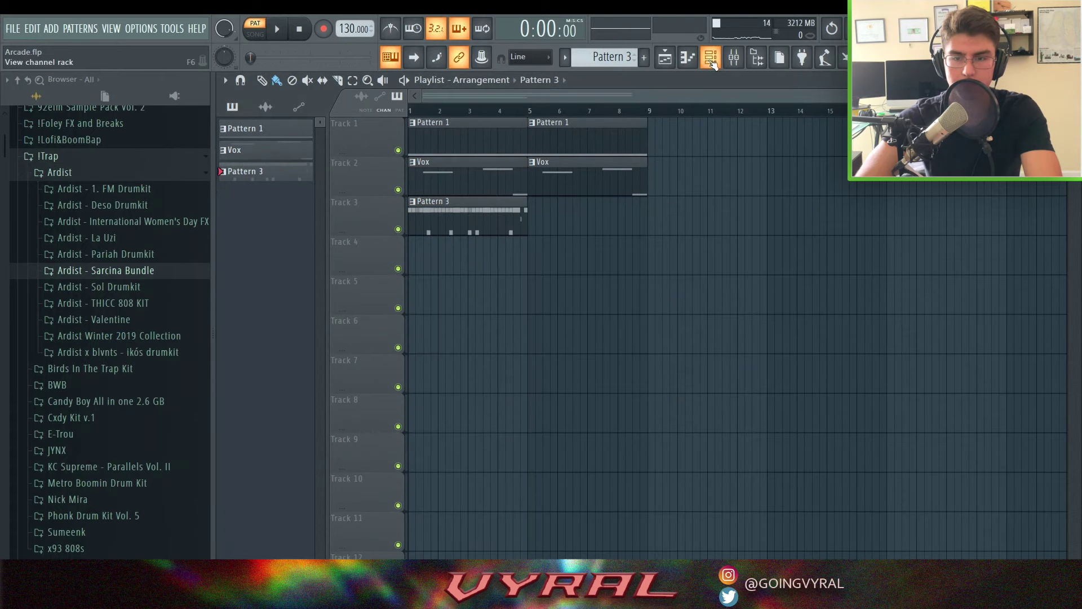
pyautogui.click(712, 57)
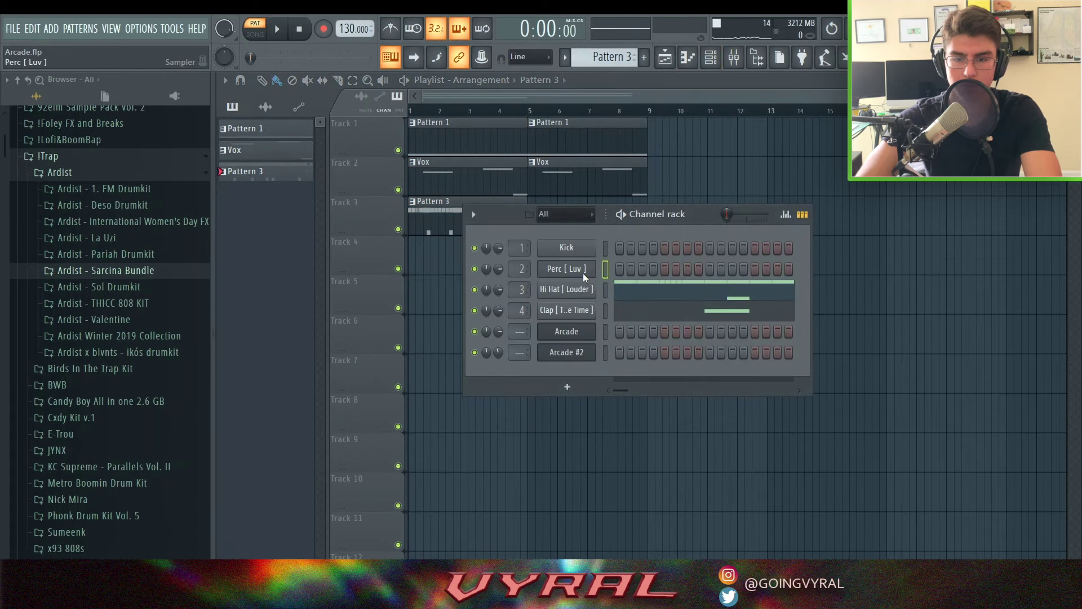
pyautogui.click(687, 57)
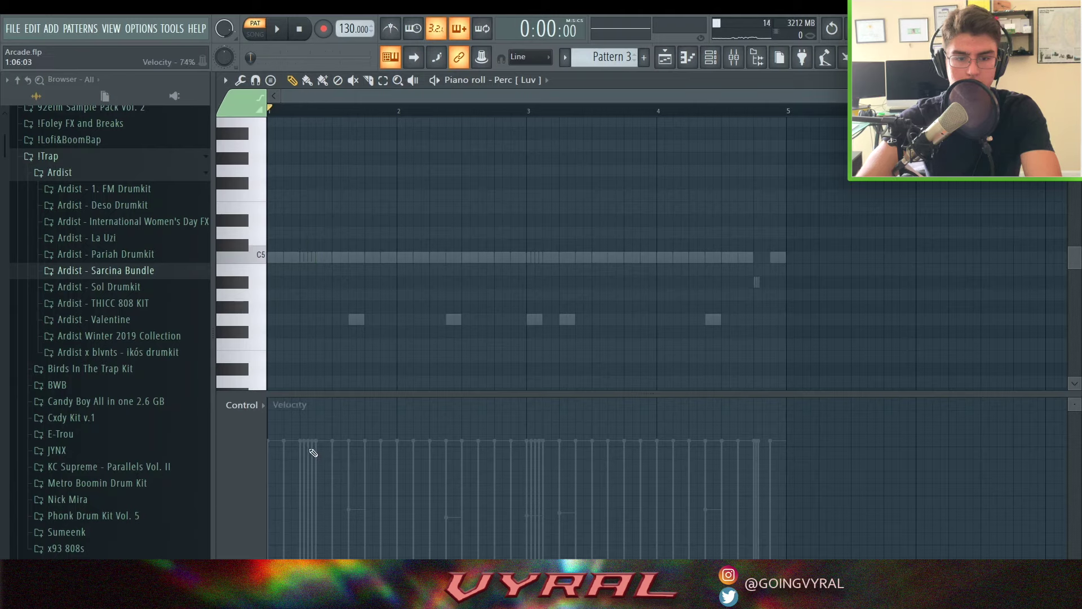
pyautogui.click(304, 196)
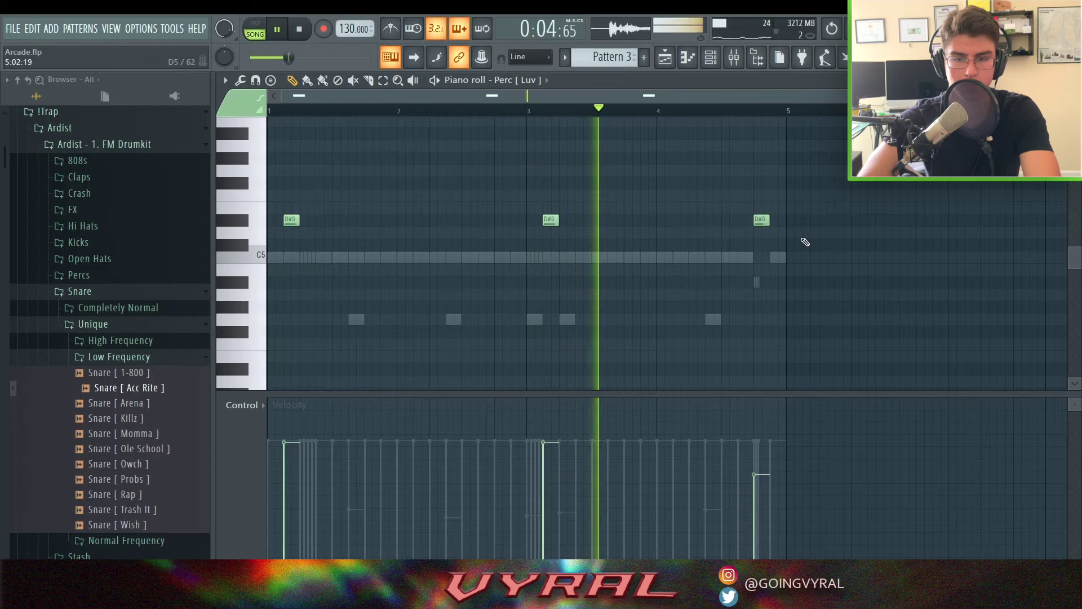
# Step: Raise the bar 4 percussion note to G5, match its velocity to the other two notes, and audition from bar 3
pyautogui.moveTo(761, 225); pyautogui.dragTo(761, 175)
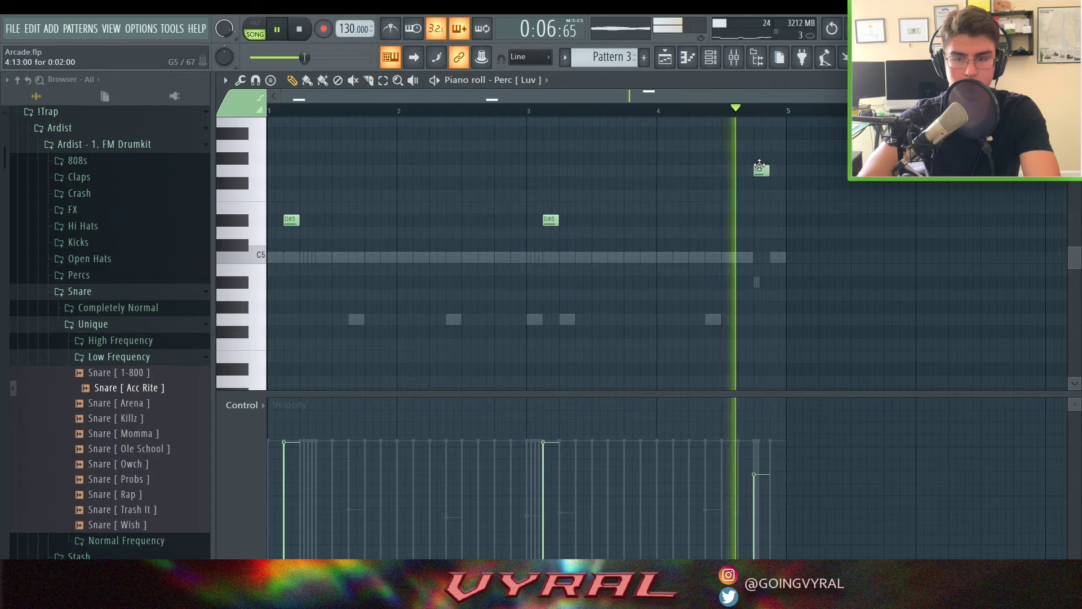
pyautogui.press('space')
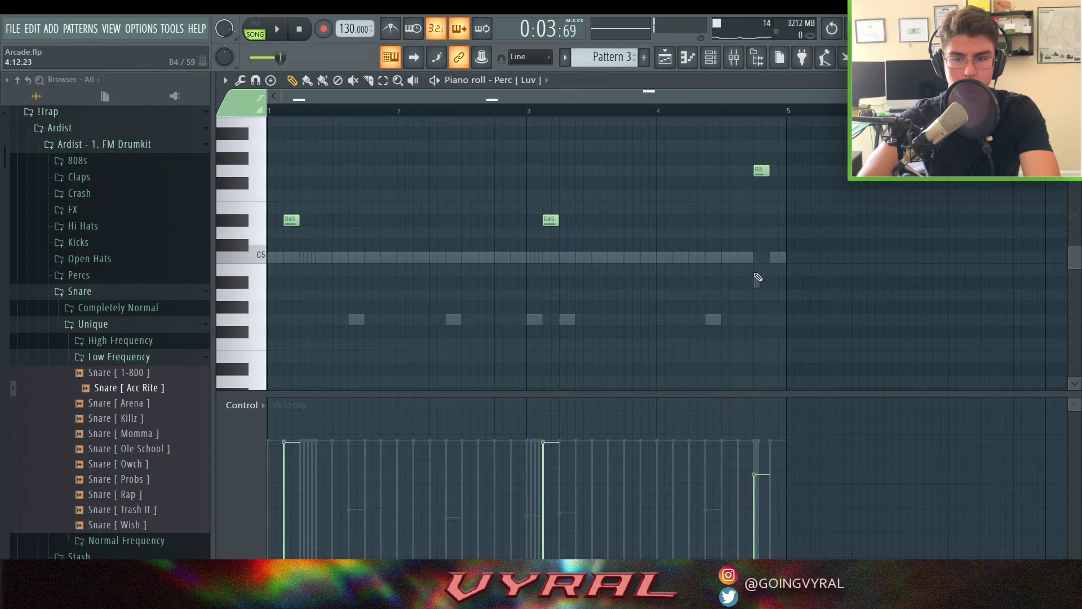
pyautogui.press('space')
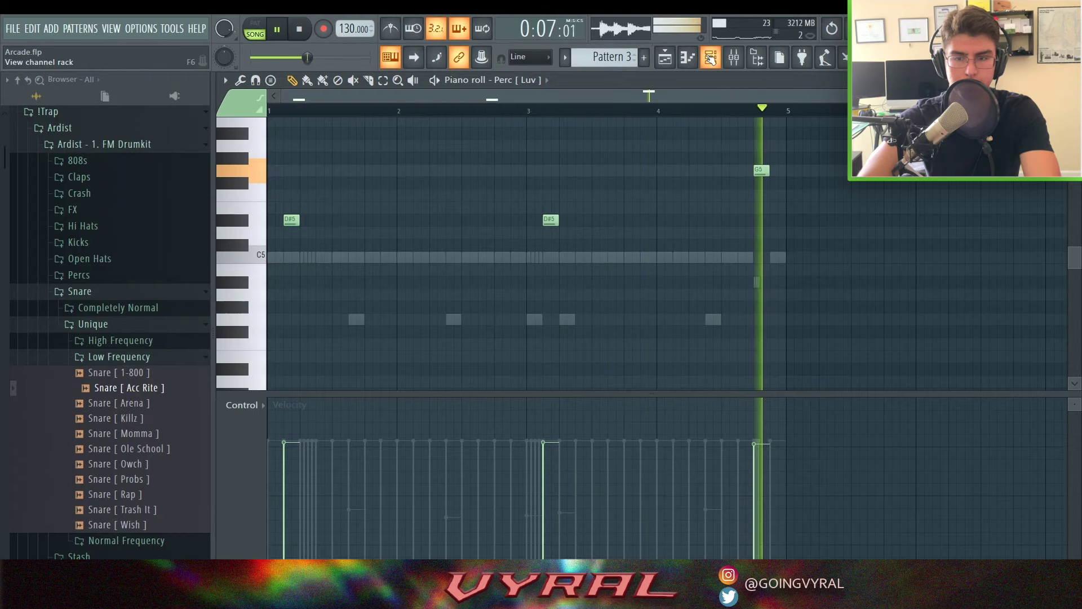
pyautogui.press('space')
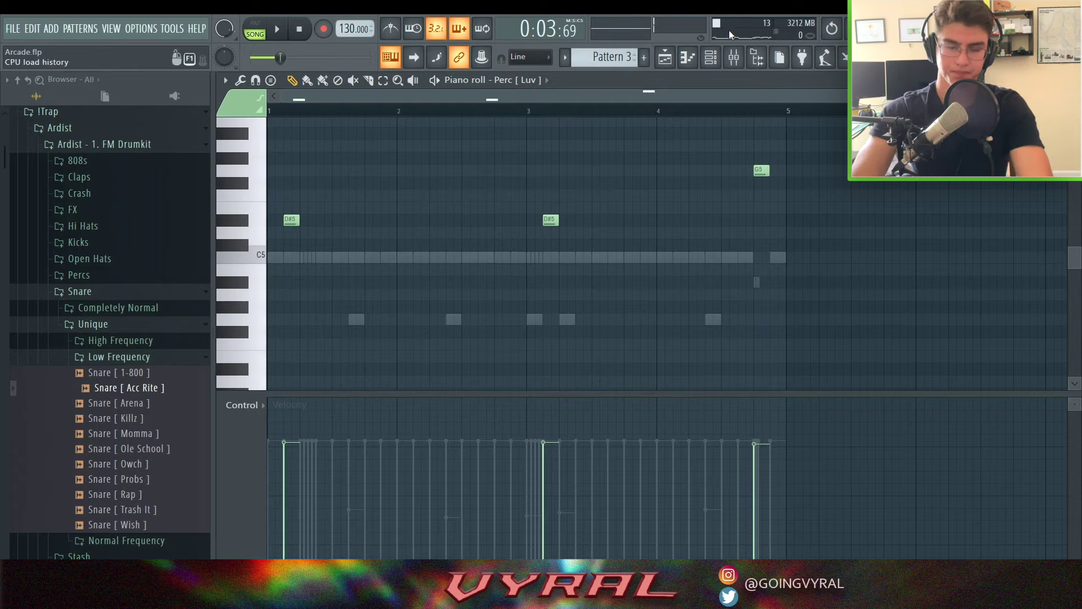
pyautogui.click(597, 103)
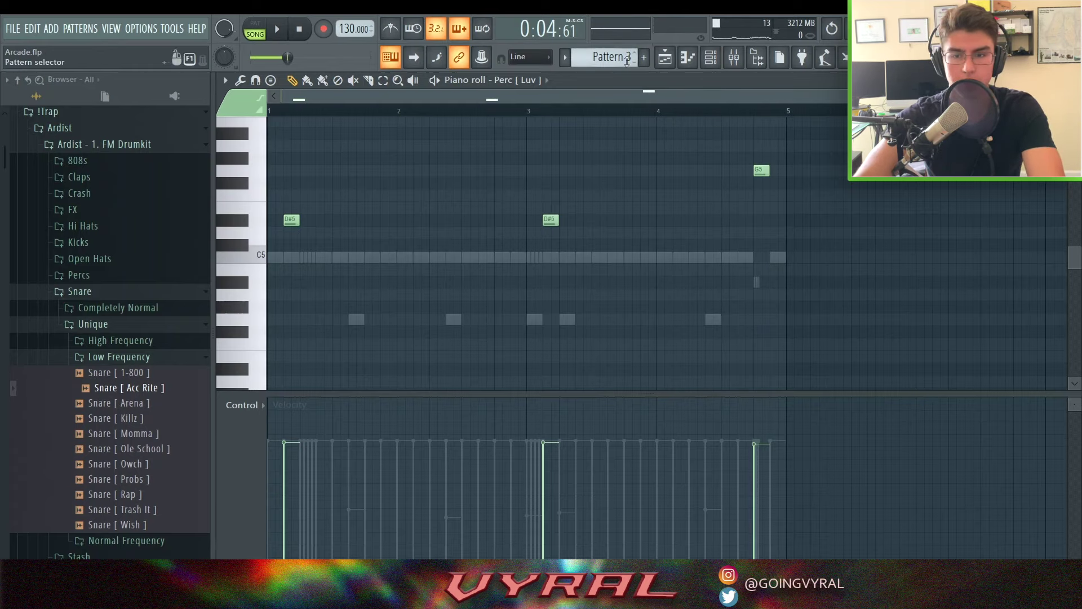
# Step: Replace the Kick channel's sample with Snare [ Acc Rite ] from the 1. FM Drumkit and collapse the browser folders
pyautogui.click(709, 58)
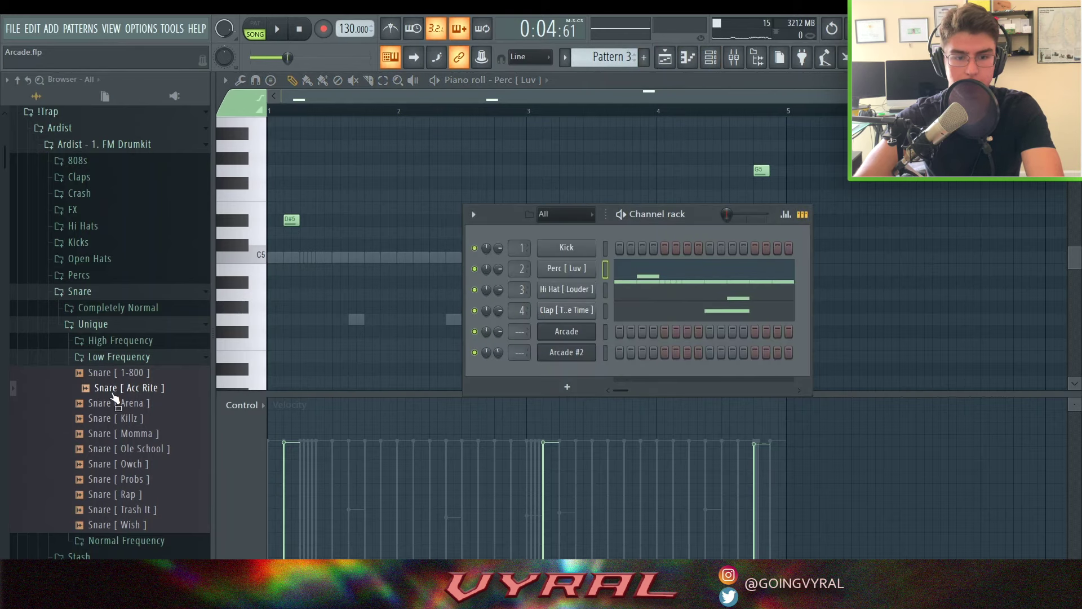
pyautogui.moveTo(114, 397); pyautogui.dragTo(612, 263)
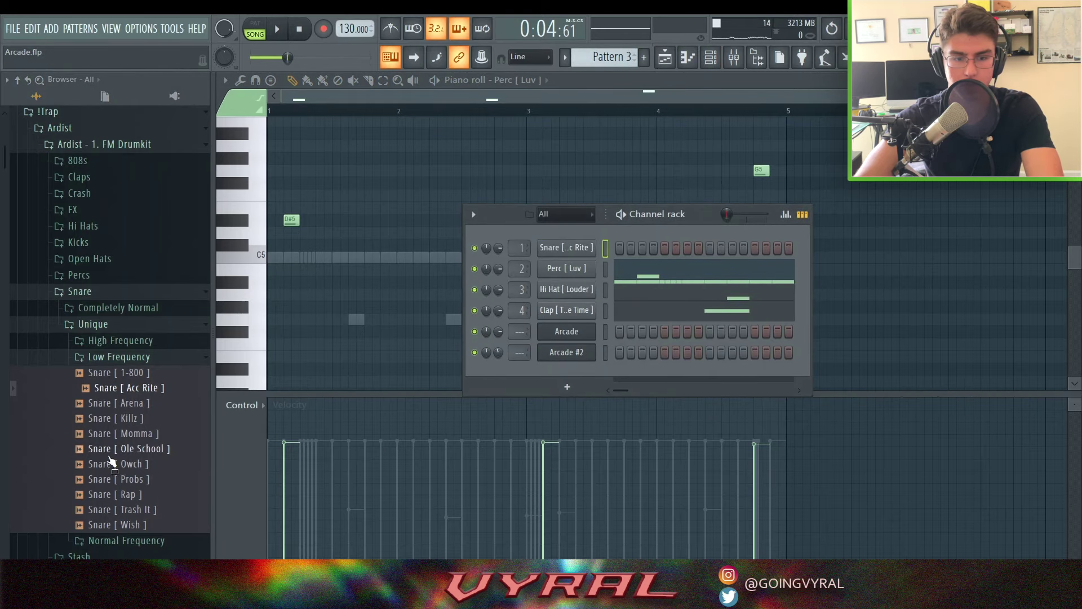
pyautogui.click(139, 389)
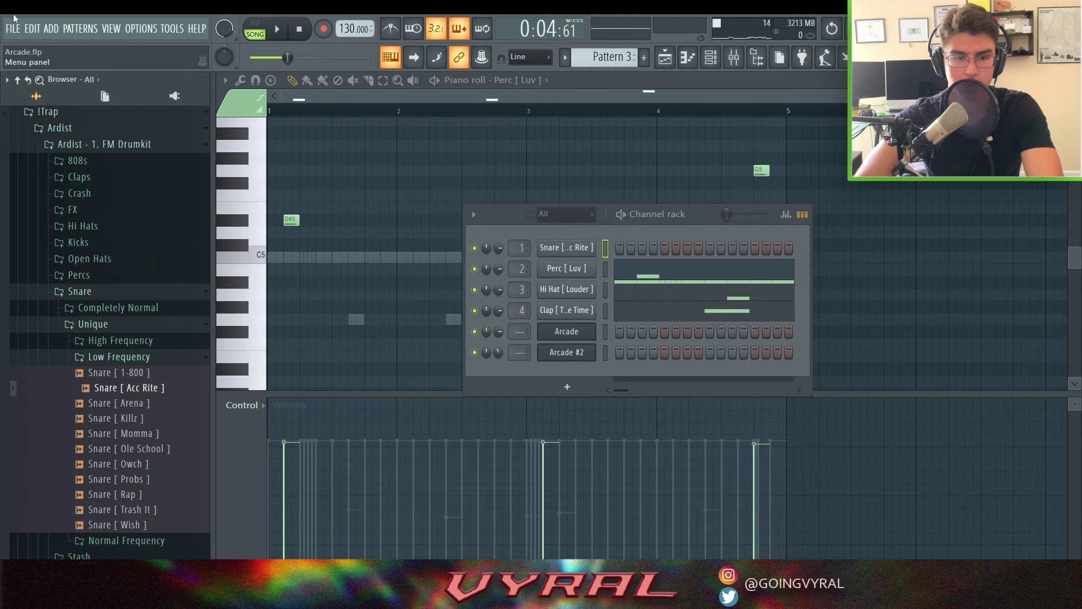
pyautogui.click(18, 77)
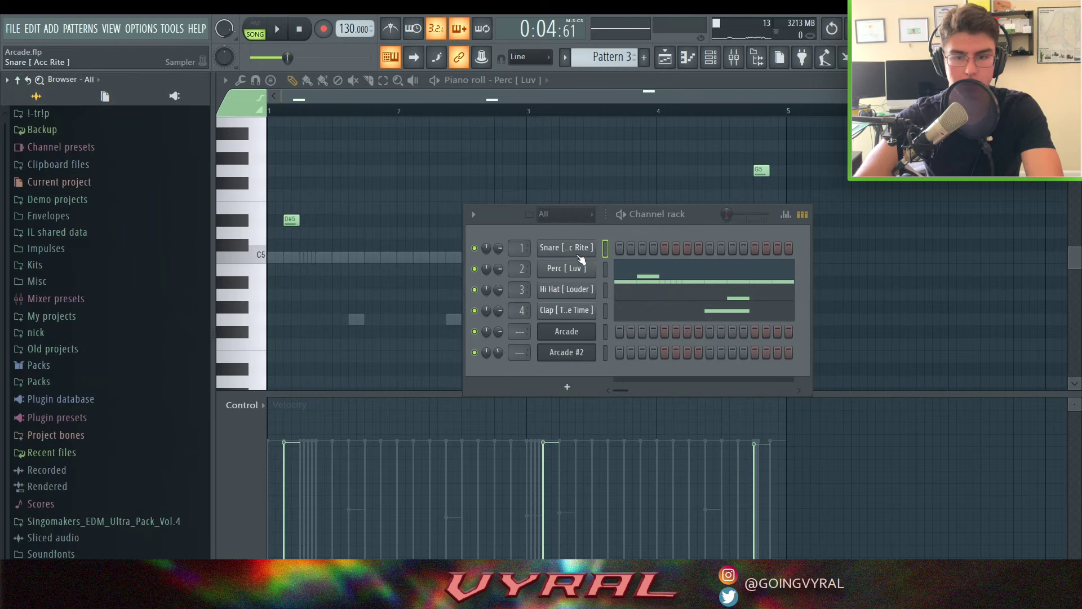
# Step: Add two D#5 notes for Snare [ Acc Rite ] at the end of bar 1 and early in bar 2, then audition them
pyautogui.click(688, 57)
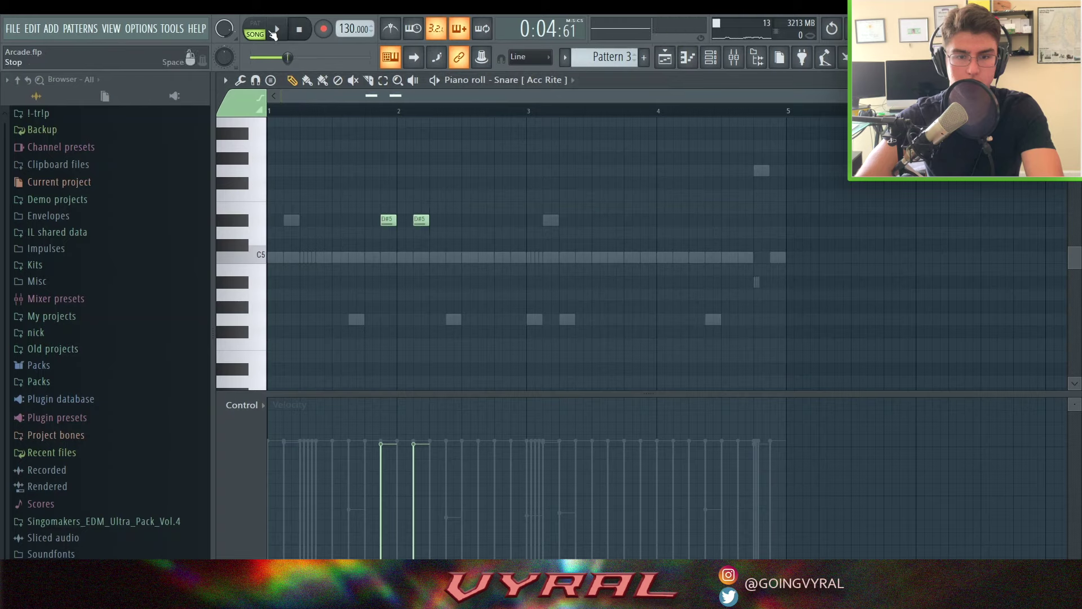
pyautogui.click(275, 31)
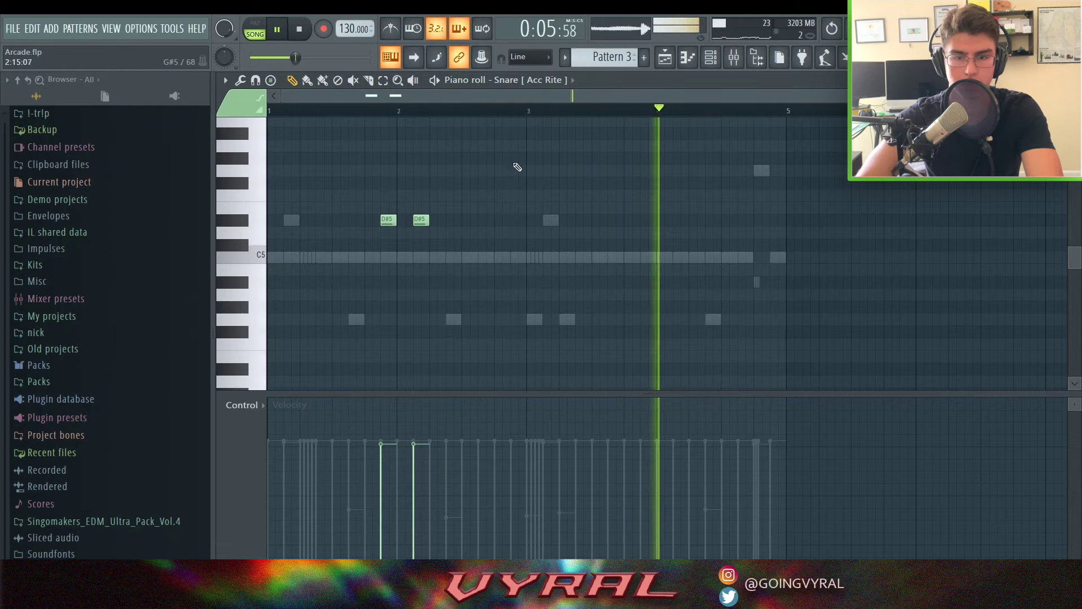
pyautogui.press('space')
# Step: Duplicate the two snare notes from bars 1 and 2 into bars 3 and 4 and reset playback to the start
pyautogui.moveTo(530, 111); pyautogui.dragTo(207, 110)
pyautogui.hotkey('ctrl', 'b')
pyautogui.hotkey('ctrl', 'd')
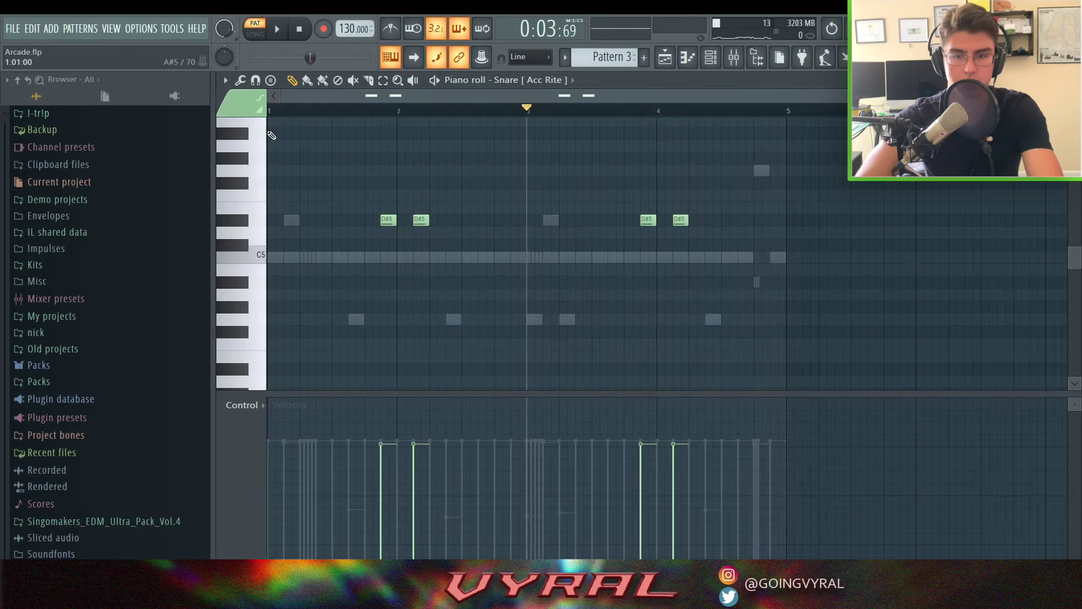
pyautogui.click(302, 36)
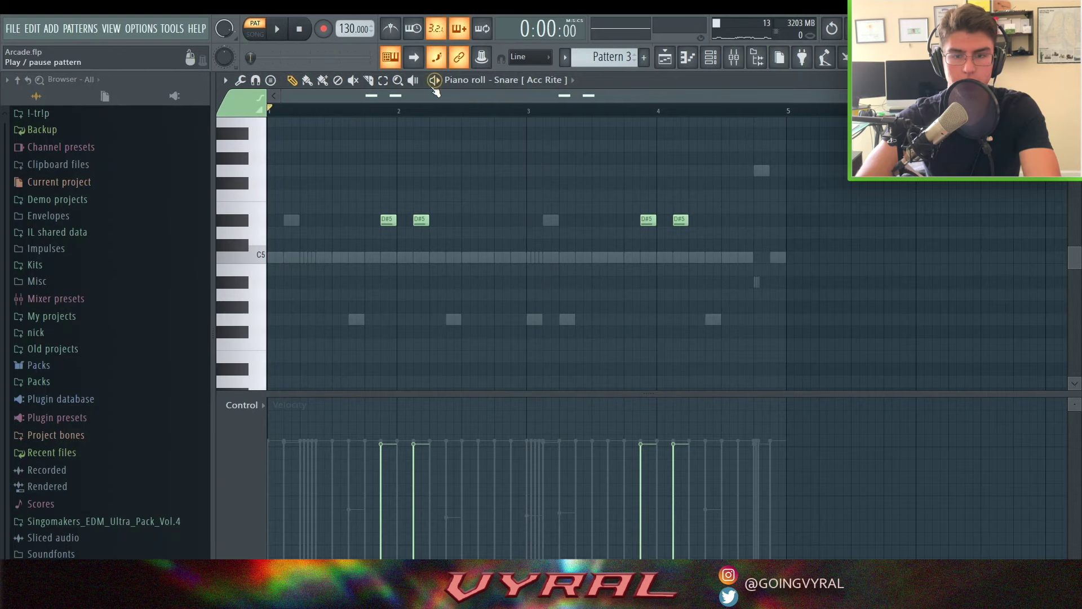
# Step: Load Open Hat [ Eviction ] from the Pariah Drumkit as a new channel below the clap and open its piano roll
pyautogui.click(710, 57)
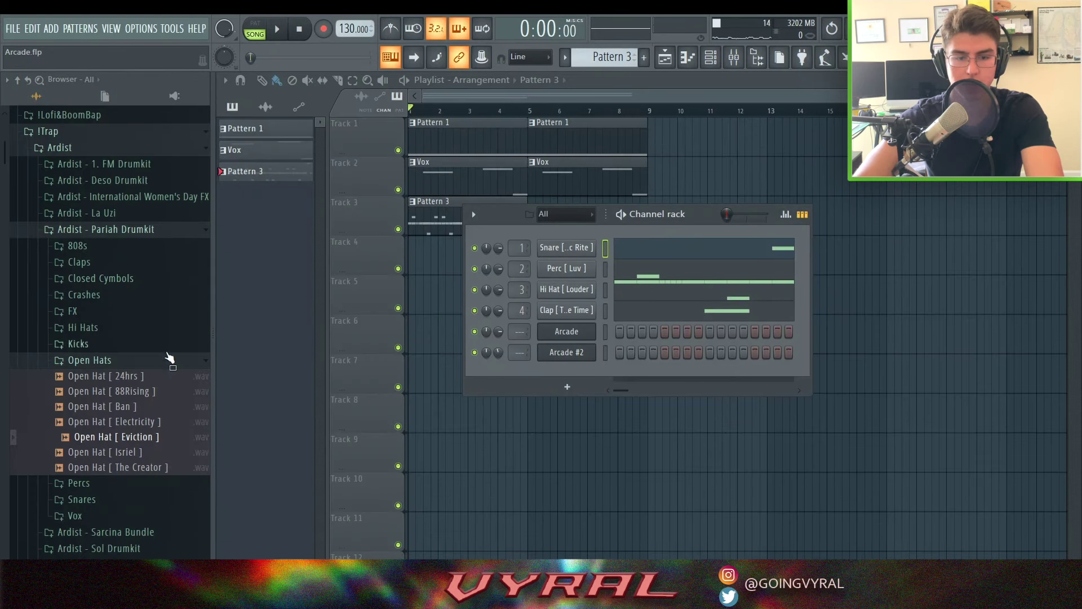
pyautogui.moveTo(136, 445); pyautogui.dragTo(621, 393)
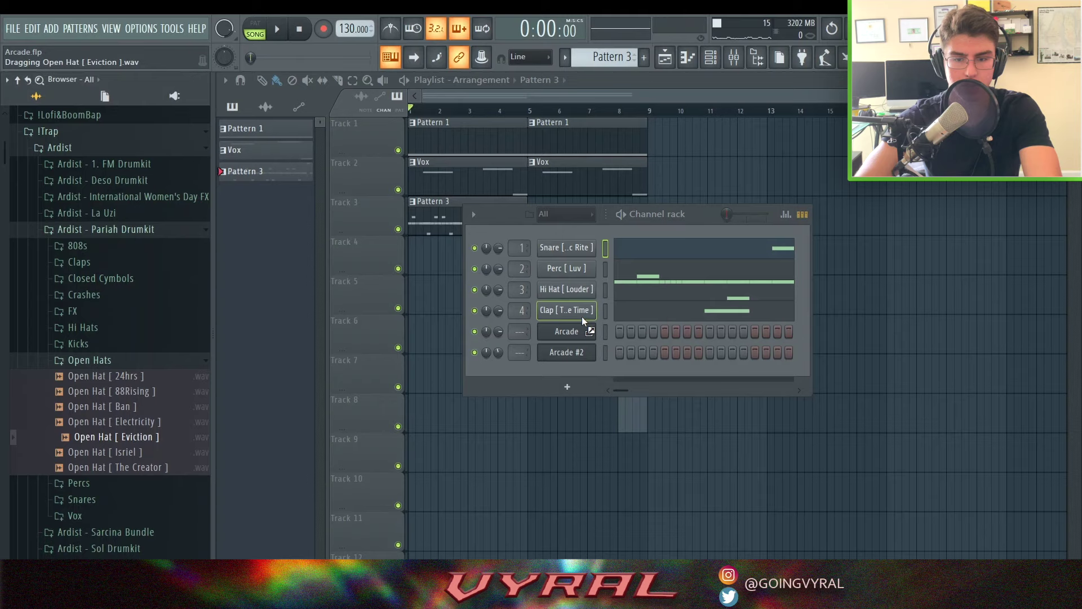
pyautogui.moveTo(582, 316); pyautogui.dragTo(580, 319)
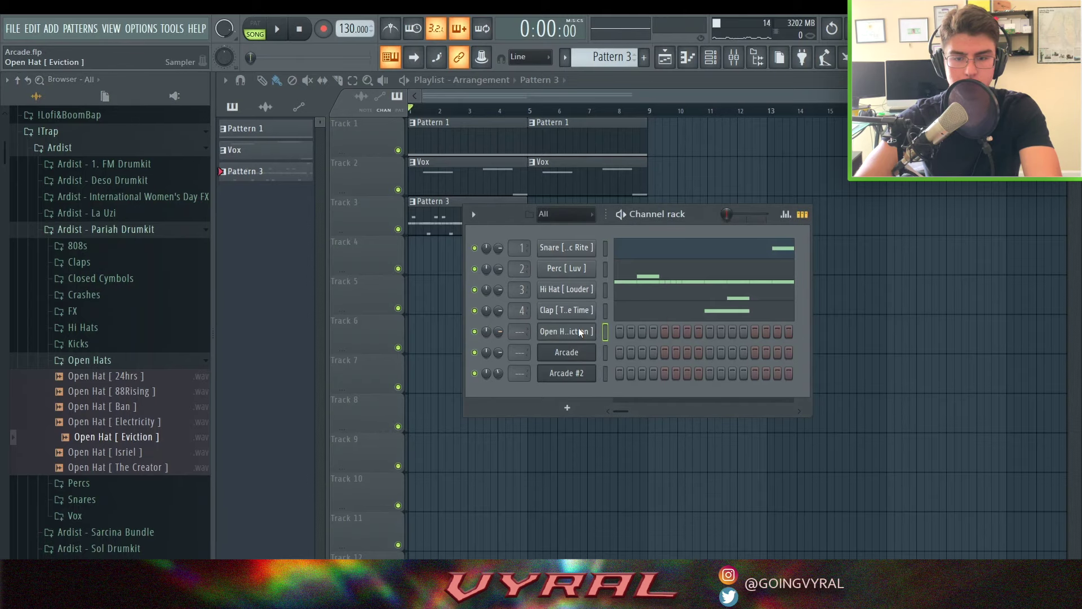
pyautogui.rightClick(581, 332)
pyautogui.click(631, 337)
# Step: Move the sample start of Open Hat [ Eviction ] past the opening silence and close its channel settings
pyautogui.click(710, 57)
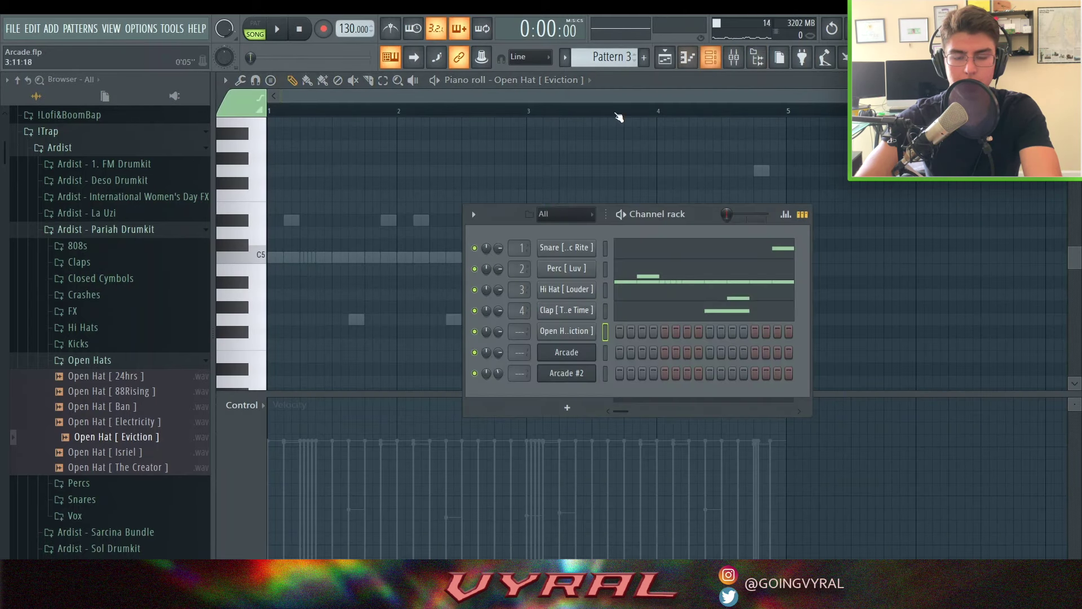
pyautogui.click(570, 337)
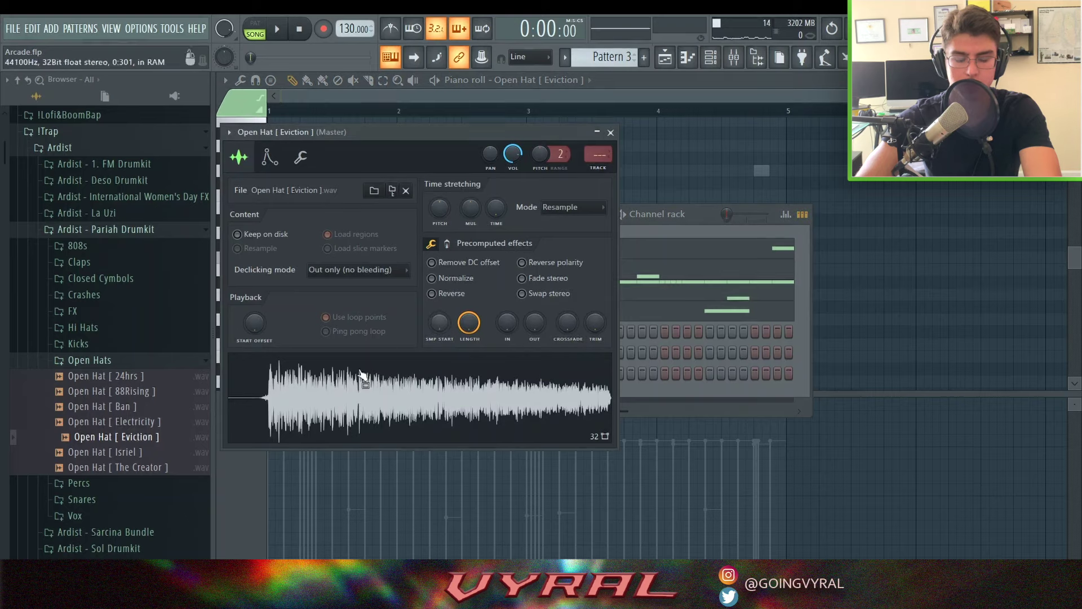
pyautogui.moveTo(439, 323); pyautogui.dragTo(439, 310)
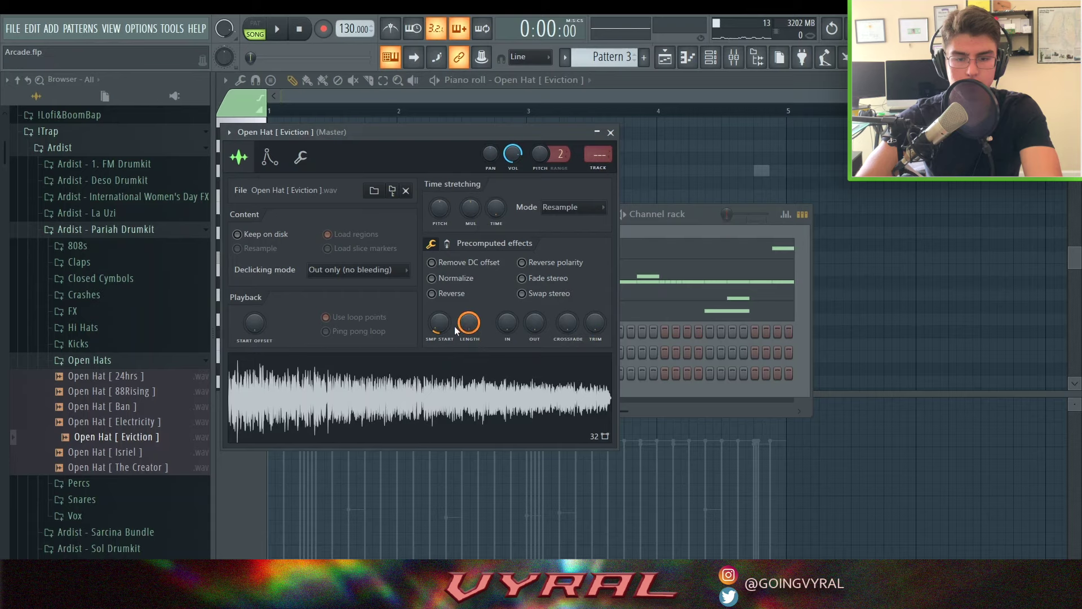
pyautogui.click(271, 158)
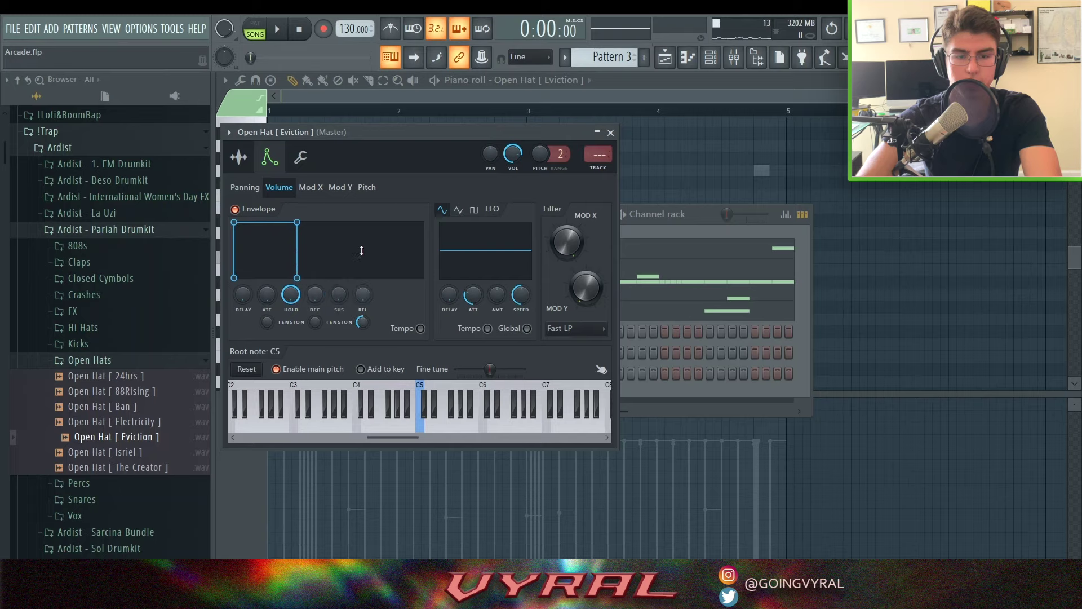
pyautogui.click(247, 159)
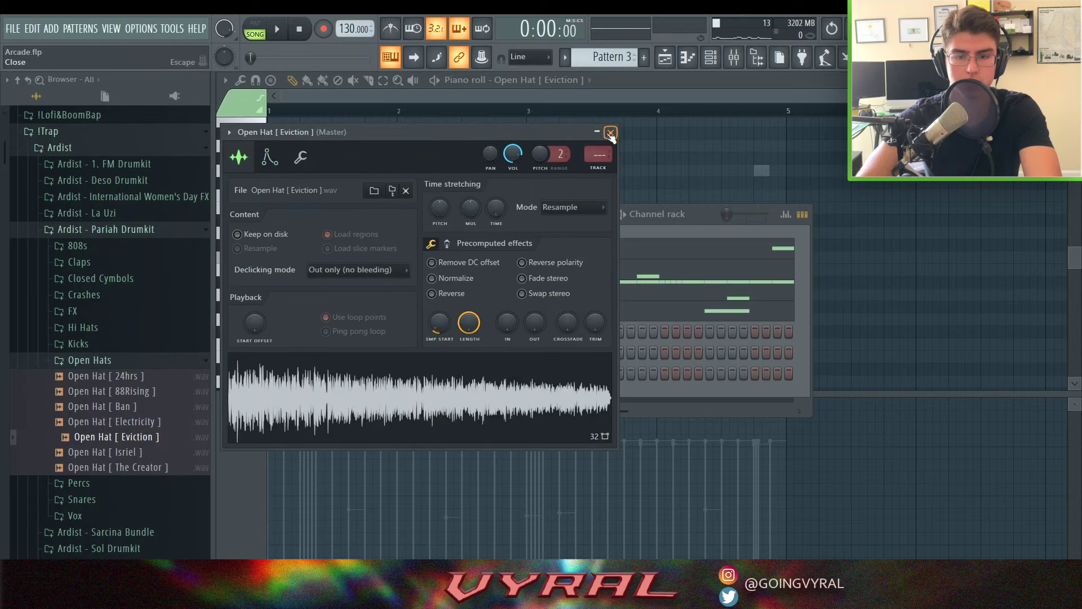
pyautogui.click(610, 133)
# Step: Add an eighth-length C5 open hat note in the second half of beat 2 in bar 1 and audition it in song mode
pyautogui.press('F5')
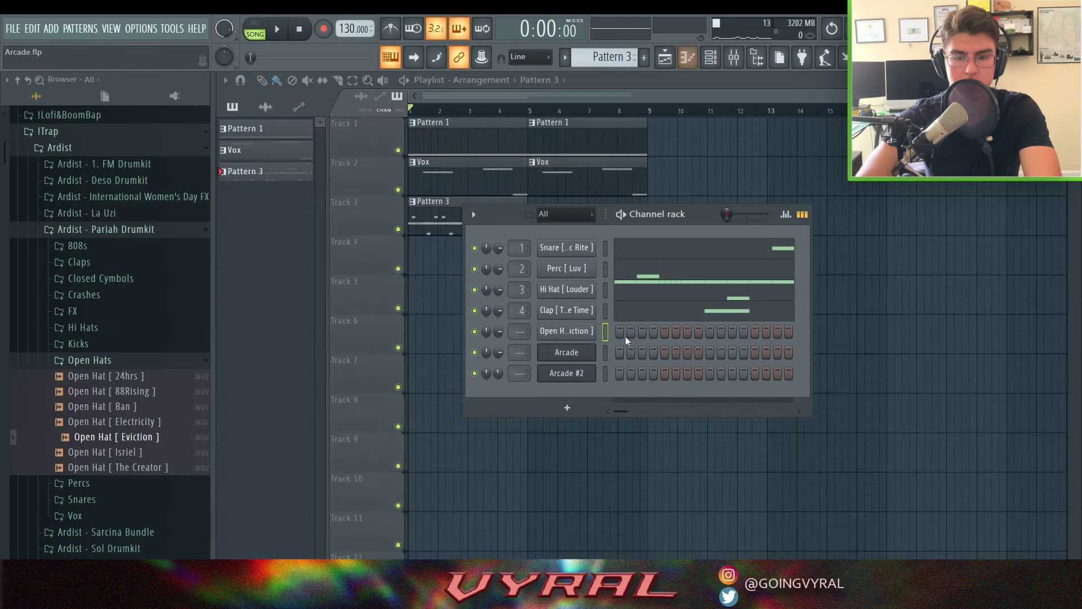
pyautogui.press('F7')
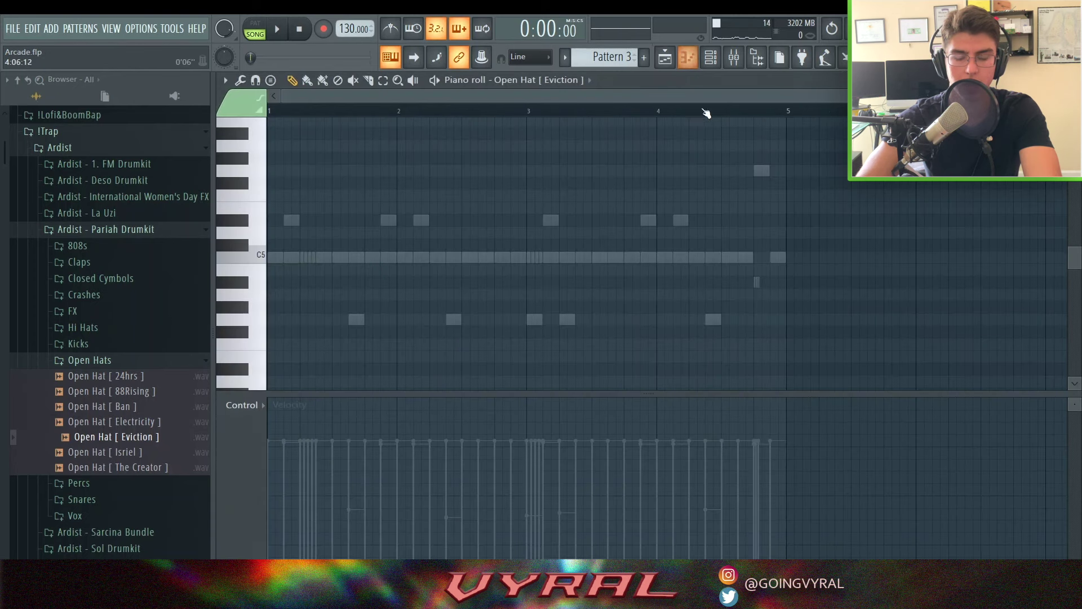
pyautogui.scroll(2, 319, 297)
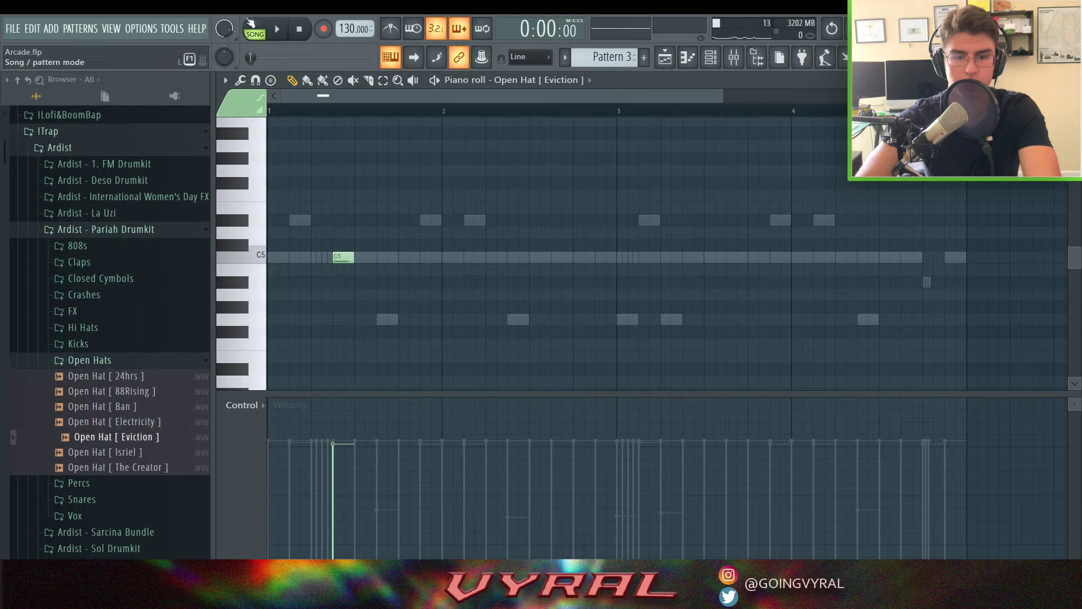
pyautogui.click(289, 31)
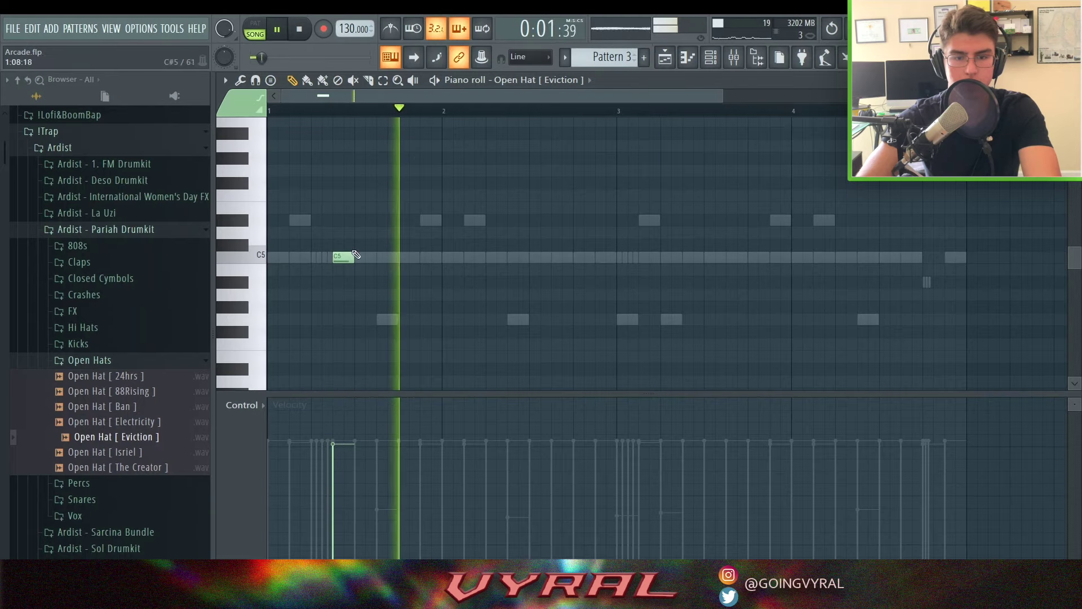
pyautogui.press('space')
pyautogui.moveTo(342, 257)
pyautogui.mouseDown()
pyautogui.moveTo(320, 261)
pyautogui.moveTo(342, 261)
pyautogui.mouseUp()
pyautogui.press('space')
pyautogui.press('space')
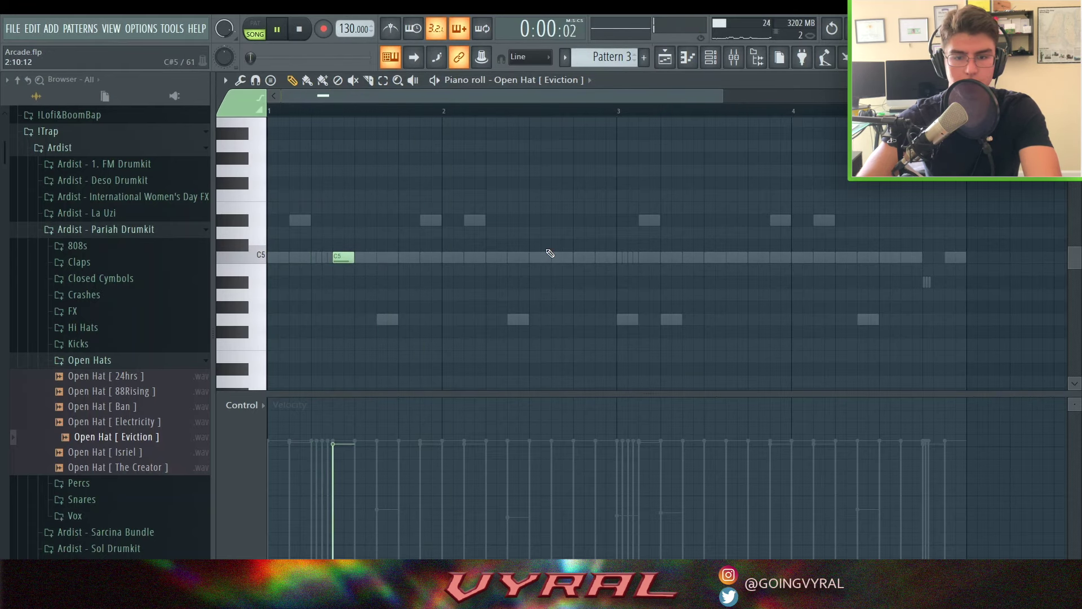
# Step: Add open hat notes on beat 2 of bar 3 at C5 and near the end of bar 4, raising the latter to F#5
pyautogui.scroll(-2, 415, 280)
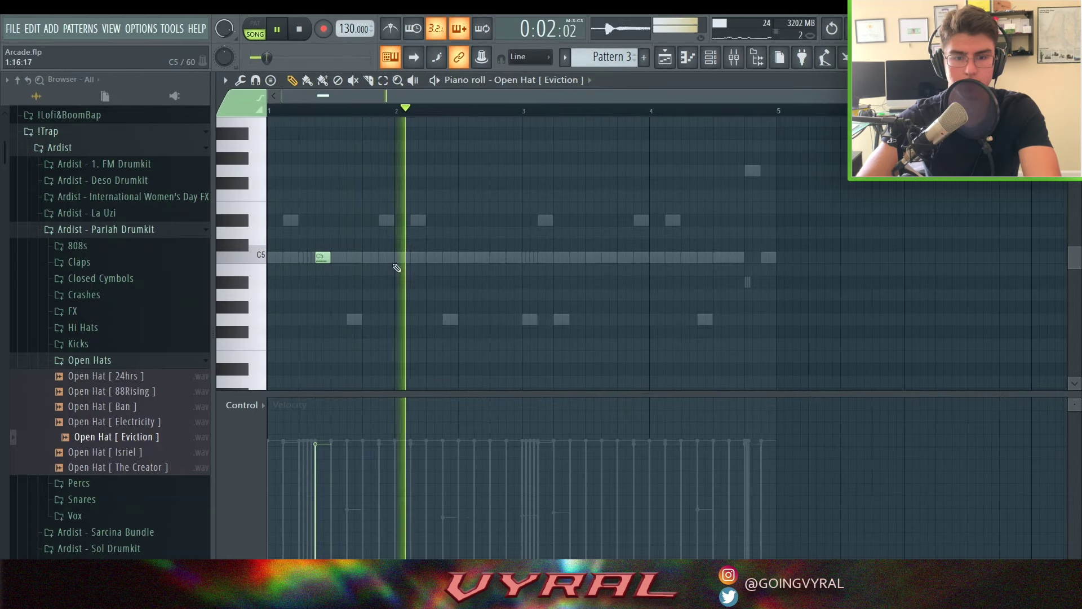
pyautogui.click(561, 256)
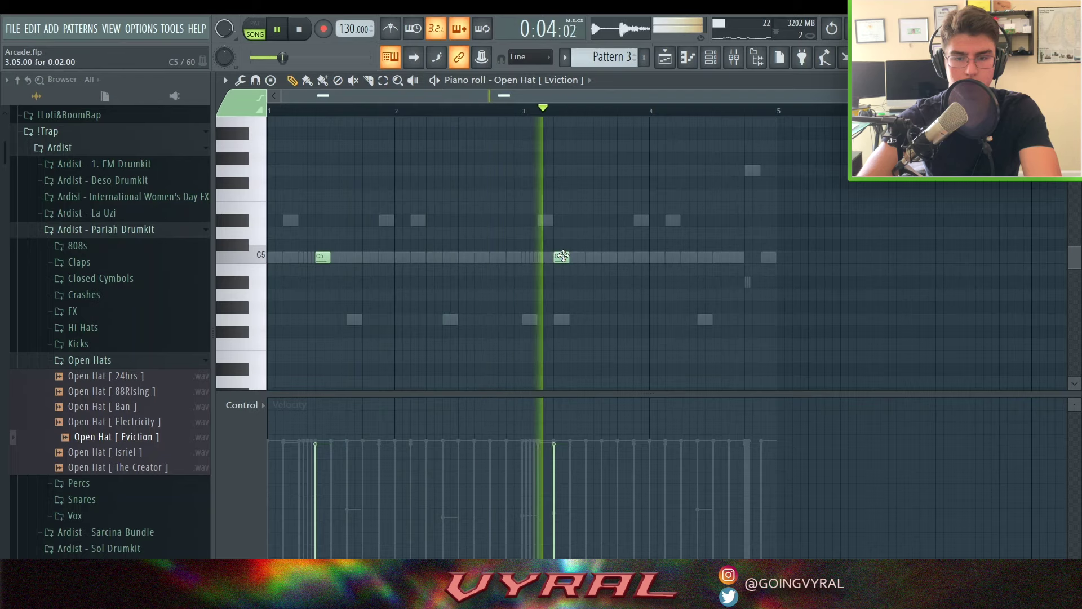
pyautogui.click(737, 257)
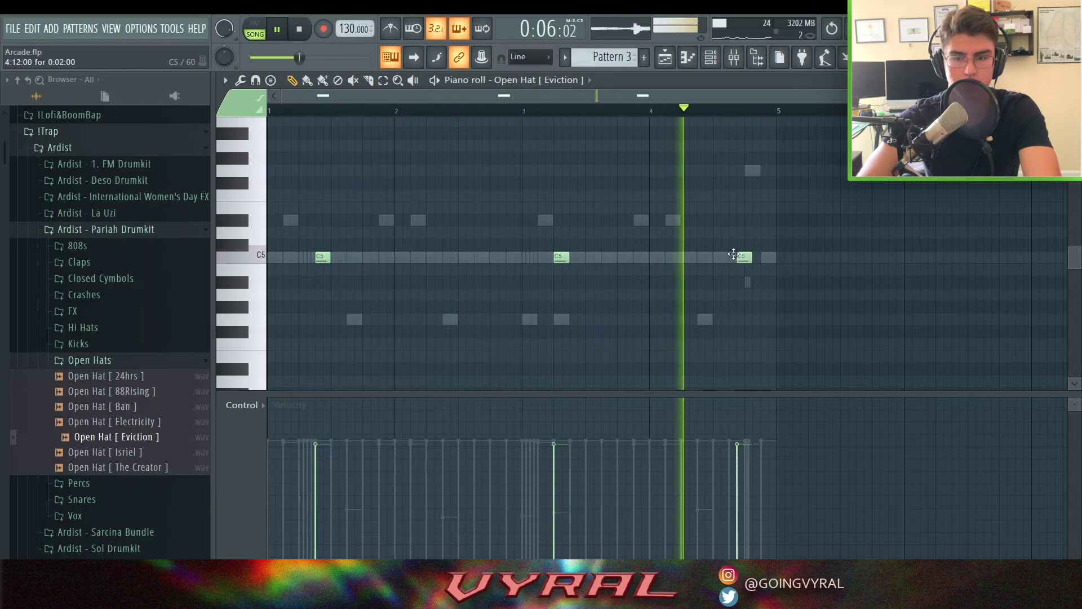
pyautogui.rightClick(740, 256)
pyautogui.press('space')
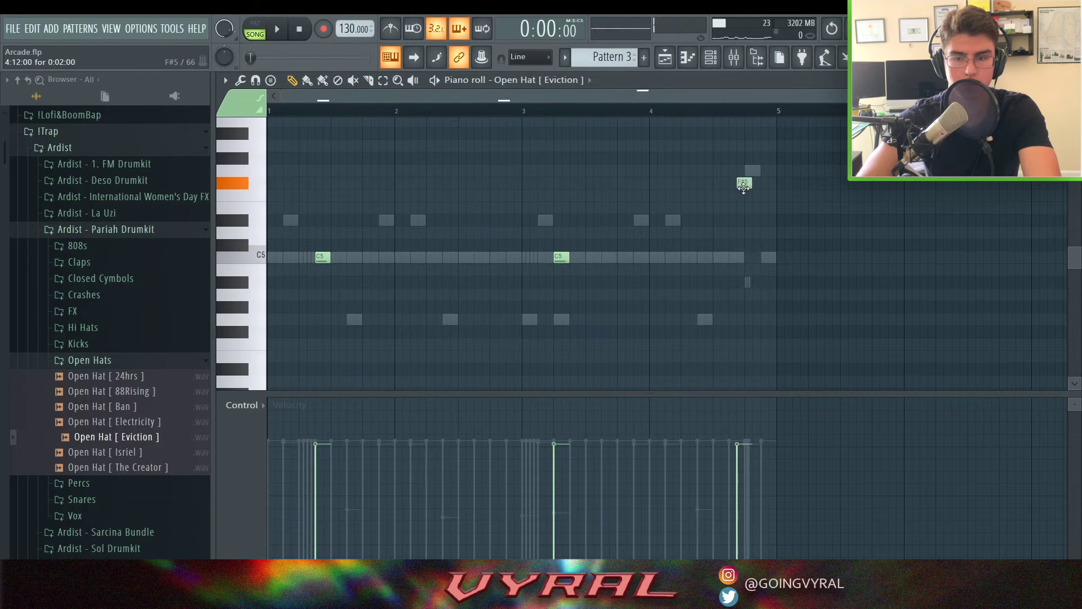
# Step: Rework the open hat ending of bar 4 with shorter notes at E5 and C#5 and audition the change
pyautogui.moveTo(743, 187); pyautogui.dragTo(745, 212)
pyautogui.click(762, 245)
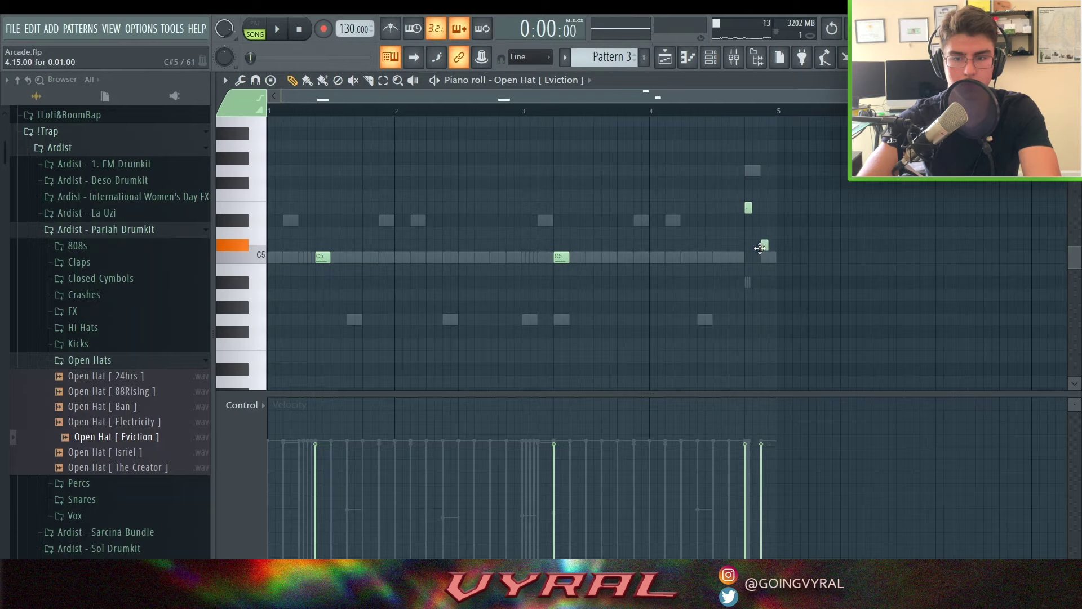
pyautogui.press('space')
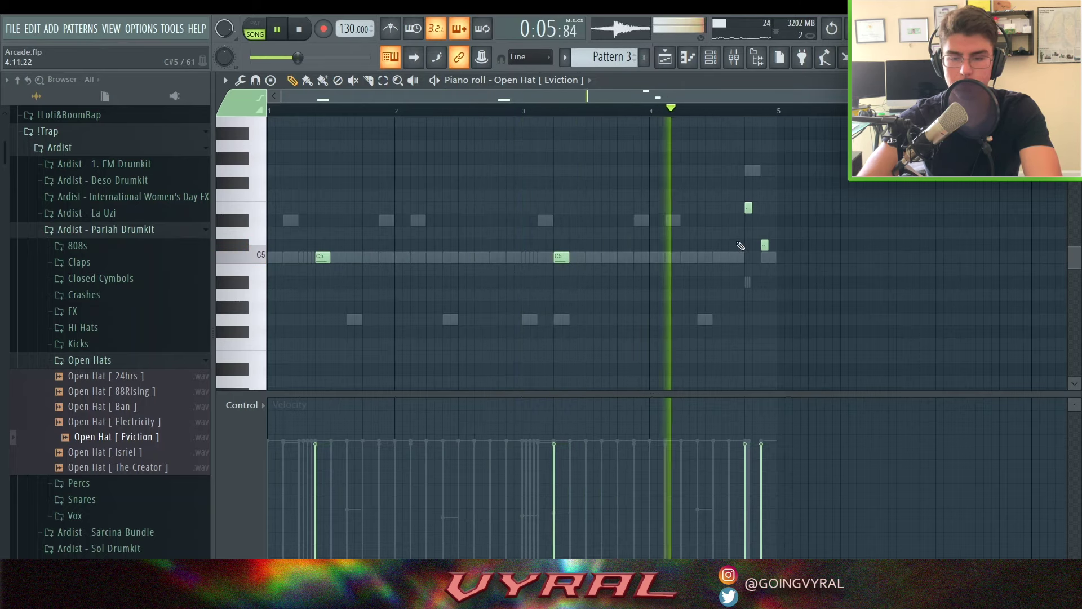
pyautogui.press('space')
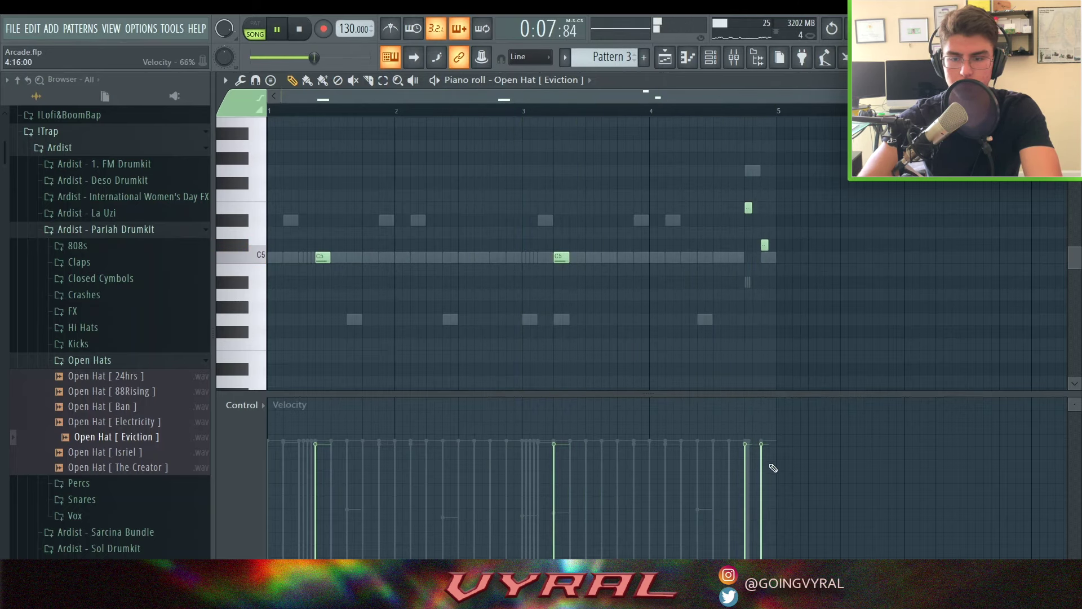
# Step: Remove the E5 open hat note near the end of bar 4 and lower the velocity of the C#5 note
pyautogui.press('space')
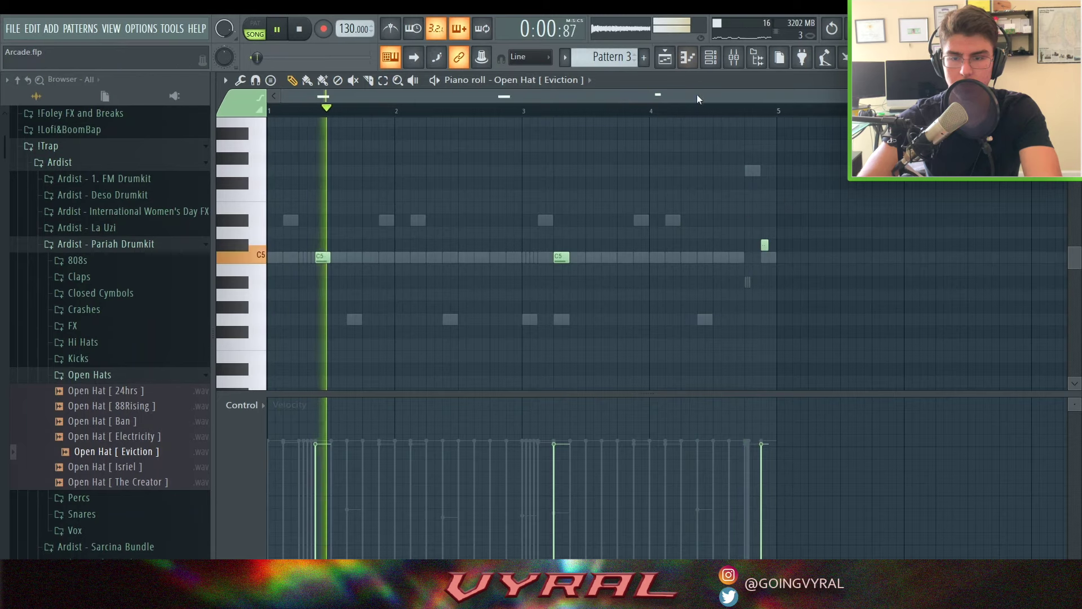
pyautogui.moveTo(763, 488); pyautogui.dragTo(760, 467)
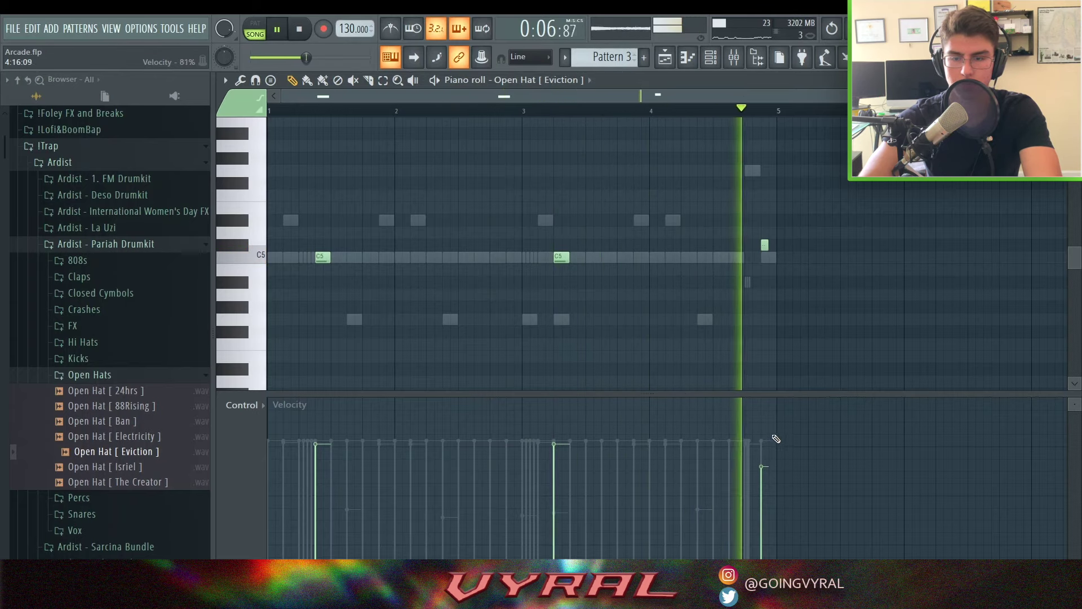
pyautogui.click(665, 57)
pyautogui.press('space')
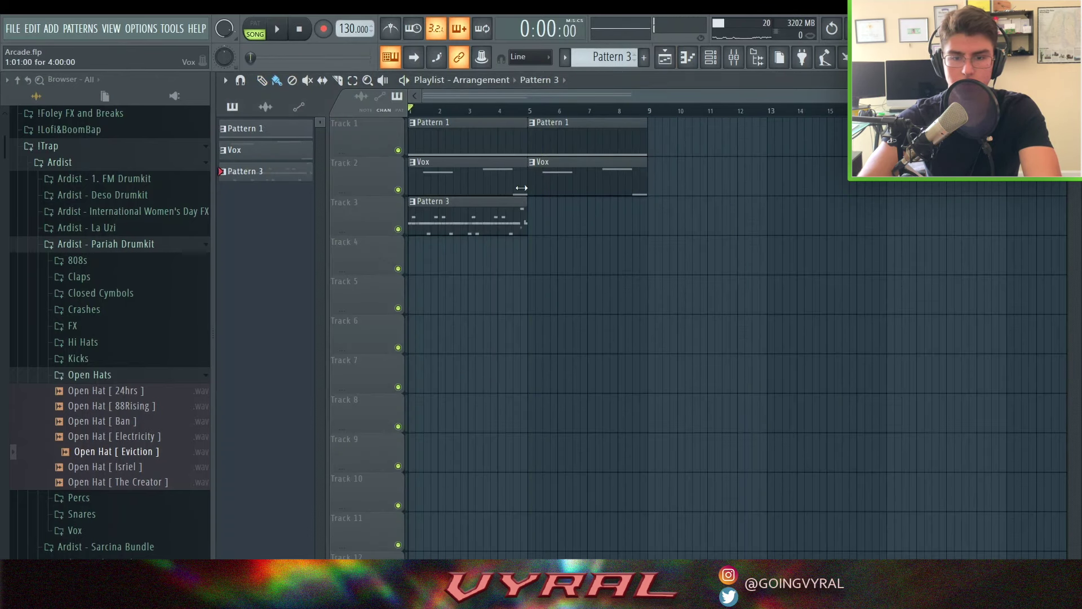
# Step: Route all channels to their own mixer tracks, starting from Insert 1
pyautogui.click(105, 243)
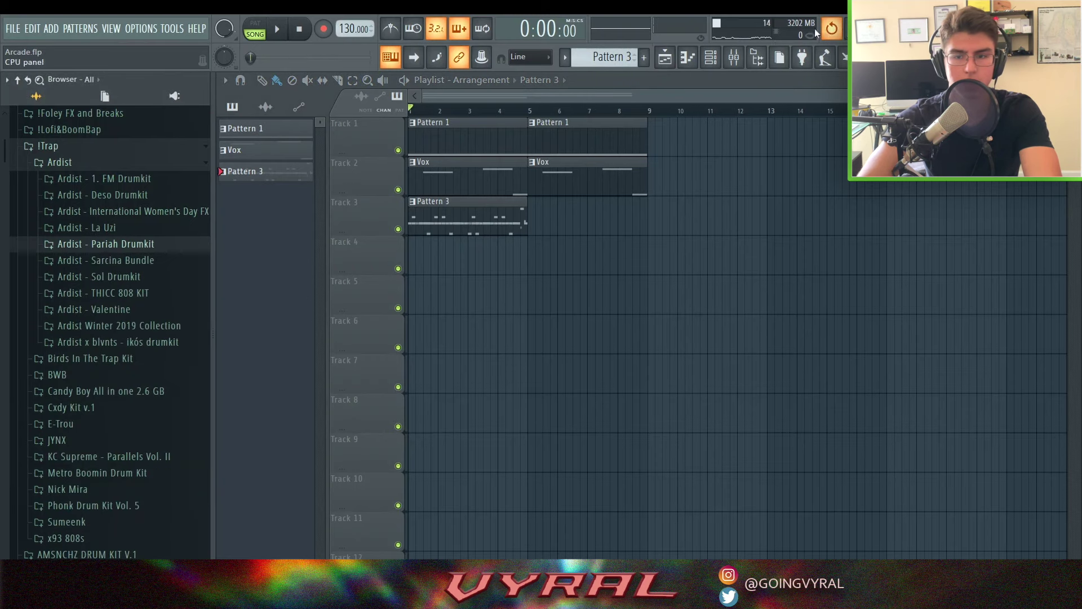
pyautogui.click(713, 63)
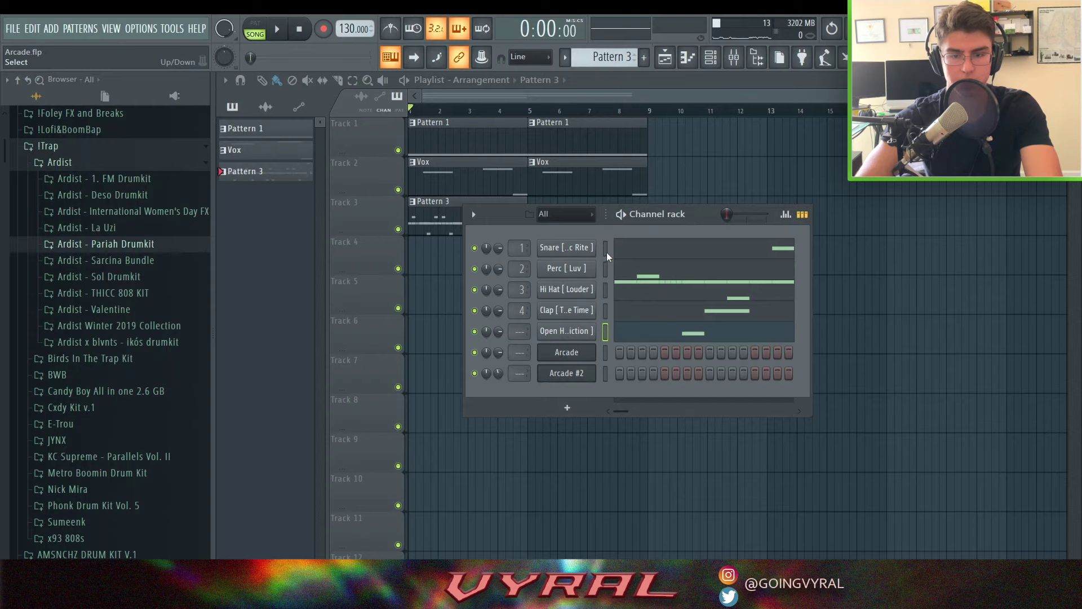
pyautogui.click(734, 57)
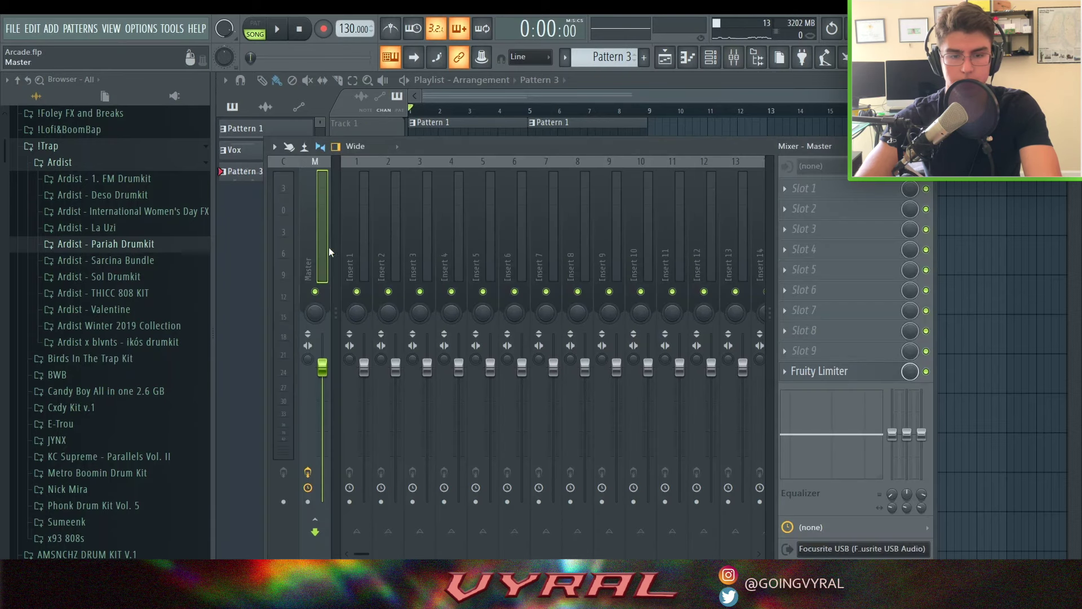
pyautogui.click(360, 245)
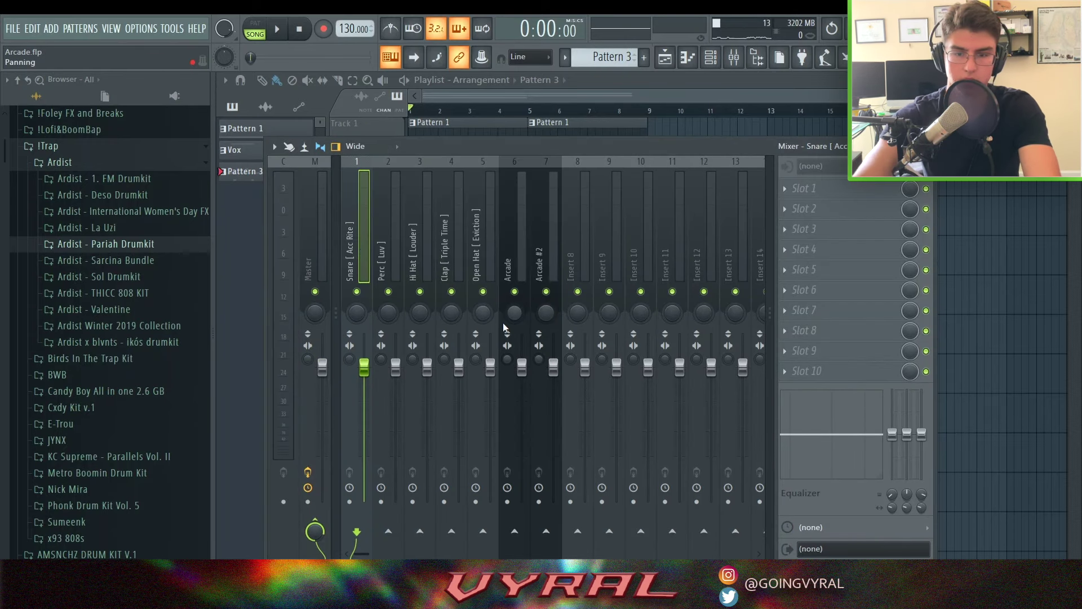
# Step: Solo the Arcade mixer track and load Fruity Parametric EQ 2 in its first effect slot
pyautogui.click(524, 273)
pyautogui.moveTo(506, 146); pyautogui.dragTo(530, 154)
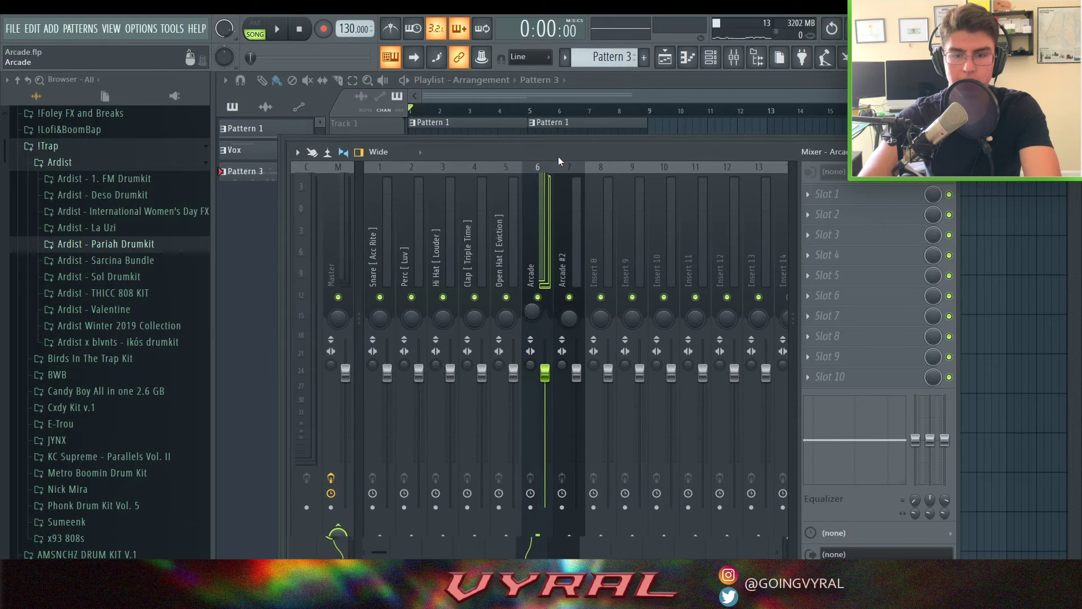
pyautogui.rightClick(538, 299)
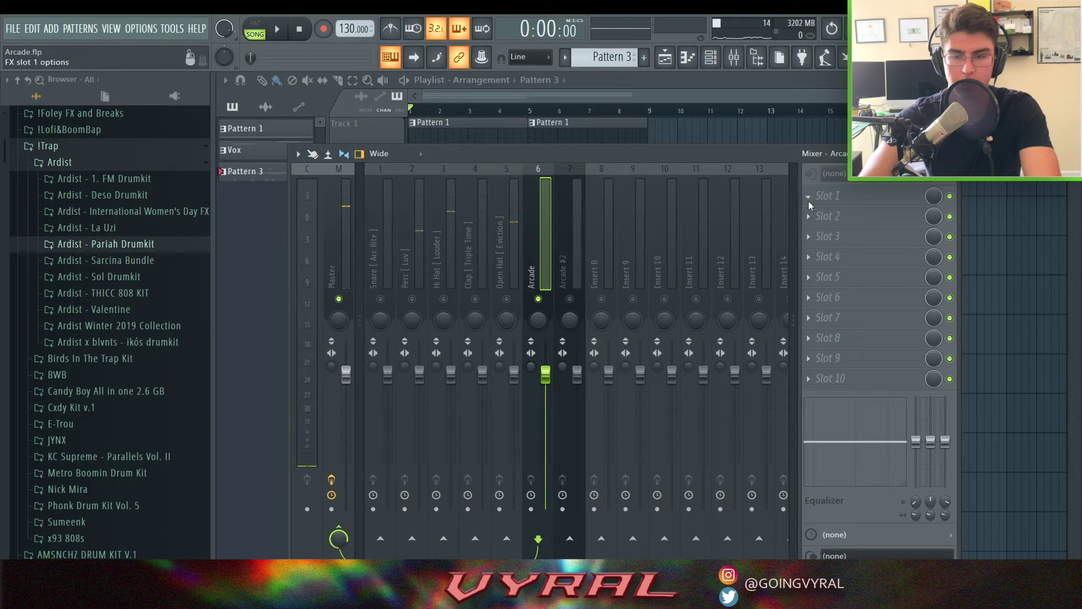
pyautogui.click(358, 271)
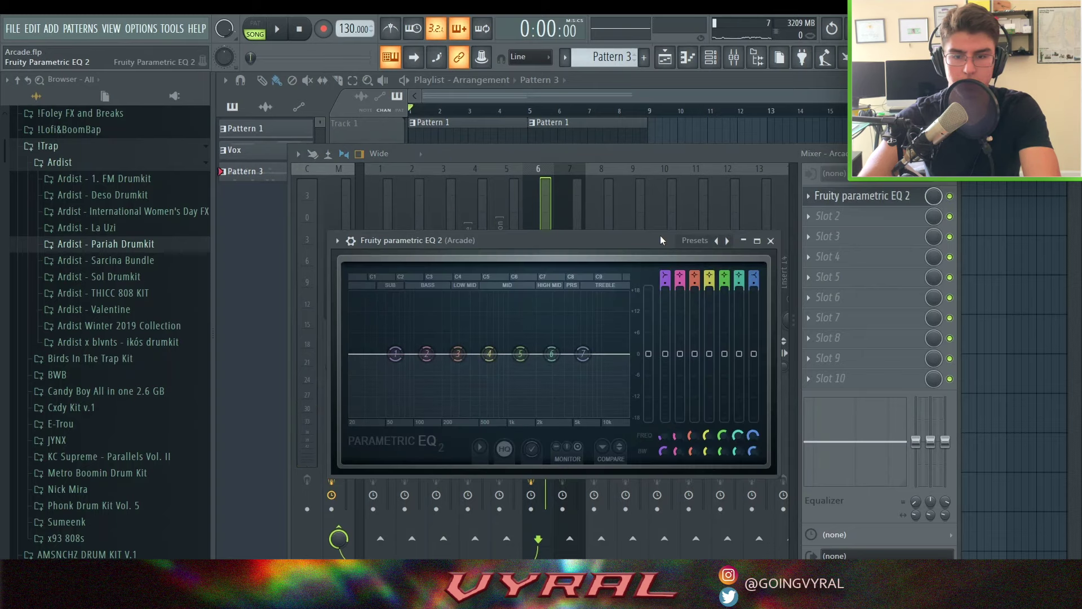
# Step: Make band 1 of the Arcade EQ a high-pass filter at about 173 Hz during playback
pyautogui.moveTo(665, 277)
pyautogui.mouseDown()
pyautogui.moveTo(665, 290)
pyautogui.moveTo(665, 272)
pyautogui.mouseUp()
pyautogui.press('space')
pyautogui.moveTo(395, 353); pyautogui.dragTo(435, 353)
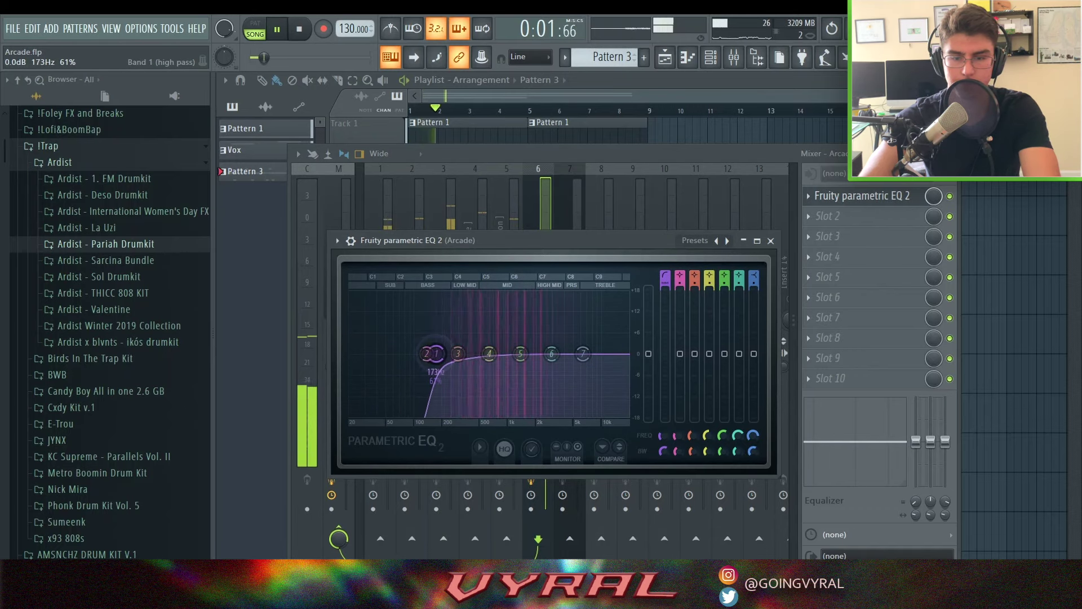
pyautogui.click(770, 240)
pyautogui.press('space')
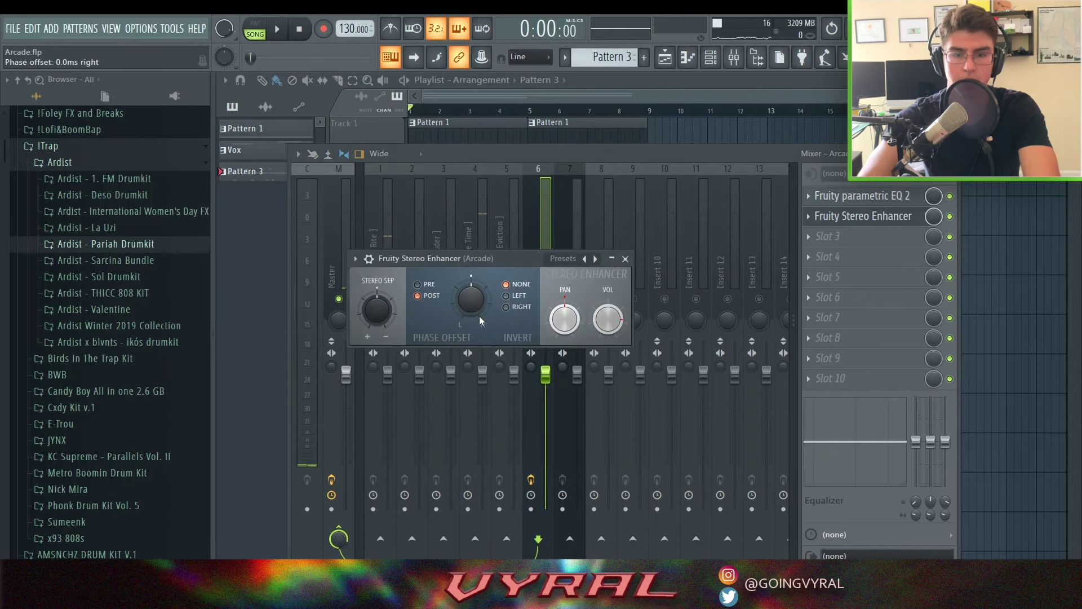
# Step: Add Fruity Stereo Enhancer in slot 2 of the Arcade track and play back the song
pyautogui.click(625, 259)
pyautogui.moveTo(651, 150); pyautogui.dragTo(684, 141)
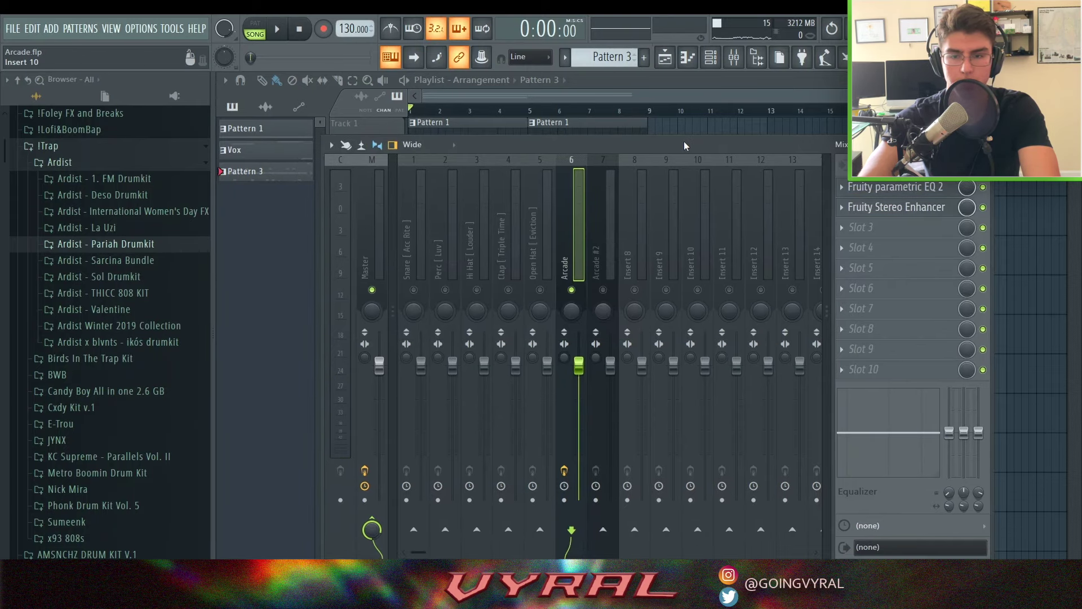
pyautogui.click(666, 59)
pyautogui.click(282, 35)
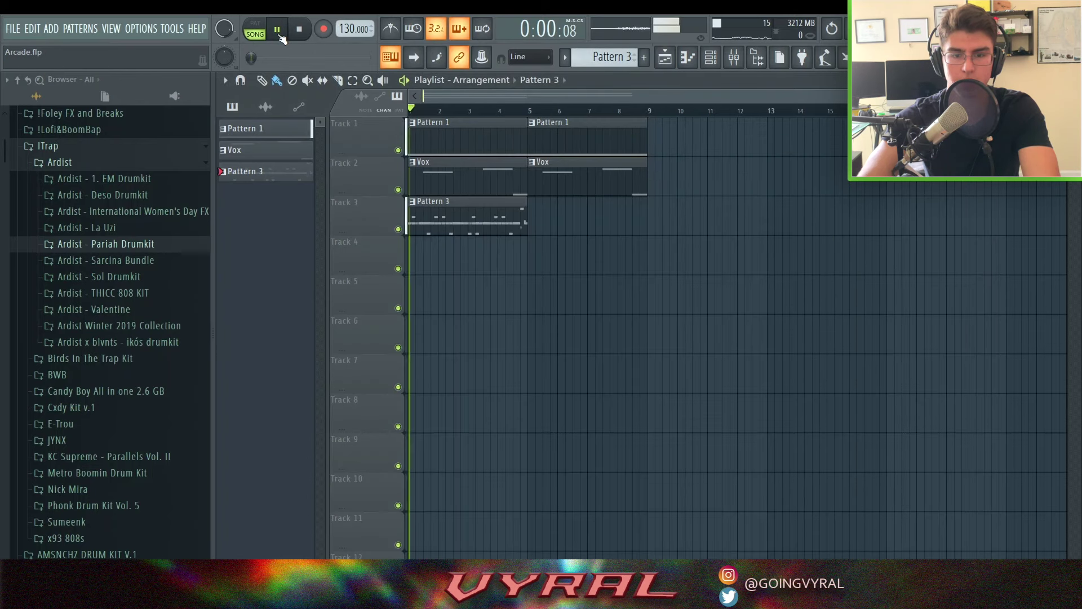
pyautogui.click(741, 61)
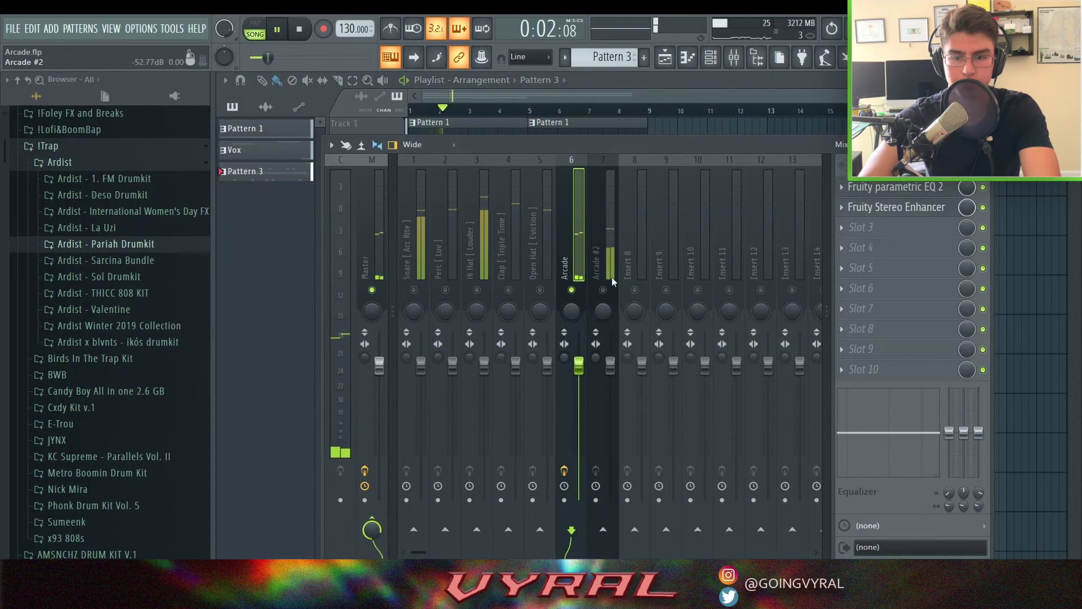
pyautogui.press('space')
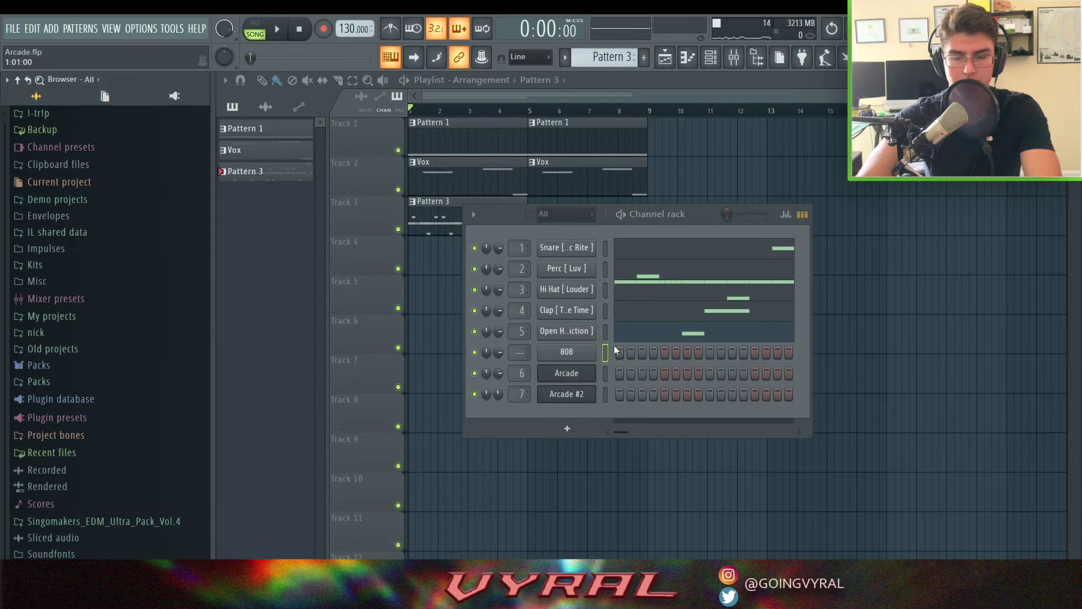
# Step: Load 808 [ Testing ].wav as a new channel below the open hat and audition its sample
pyautogui.click(575, 353)
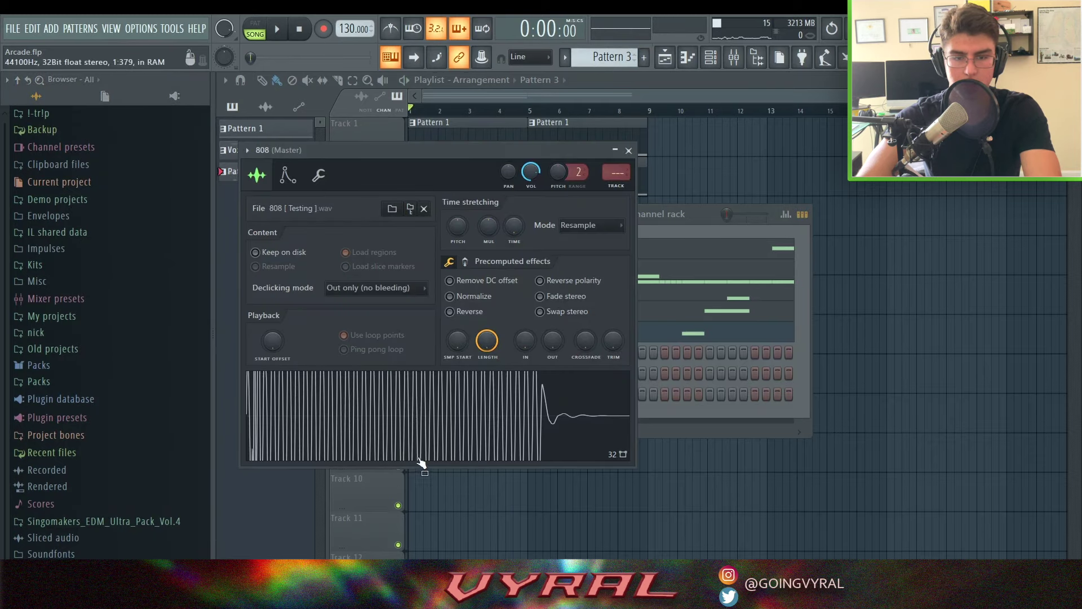
pyautogui.click(422, 417)
pyautogui.click(629, 150)
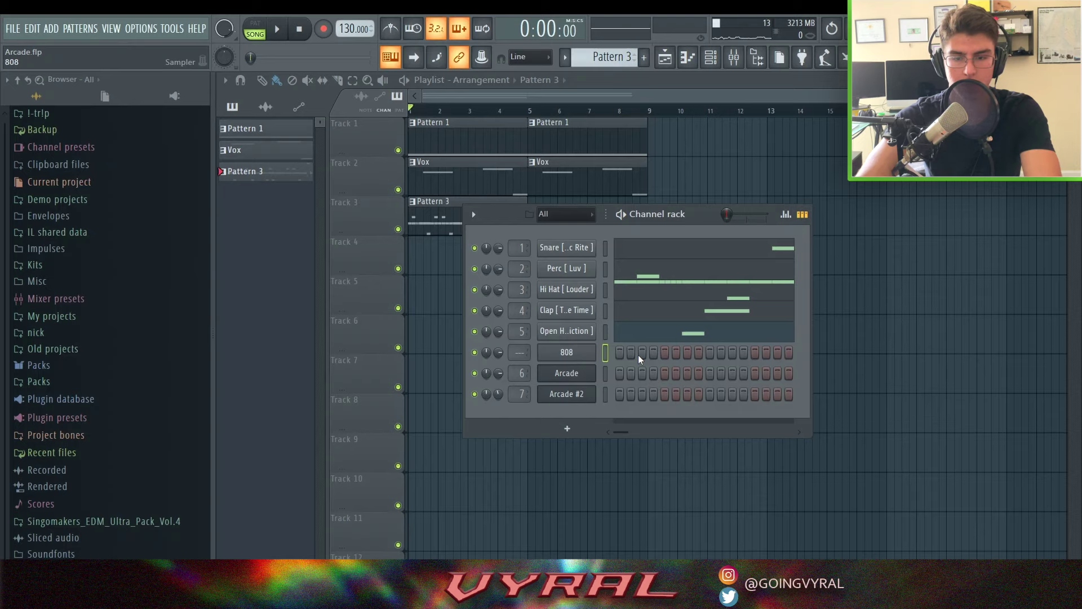
pyautogui.press('F7')
pyautogui.click(713, 63)
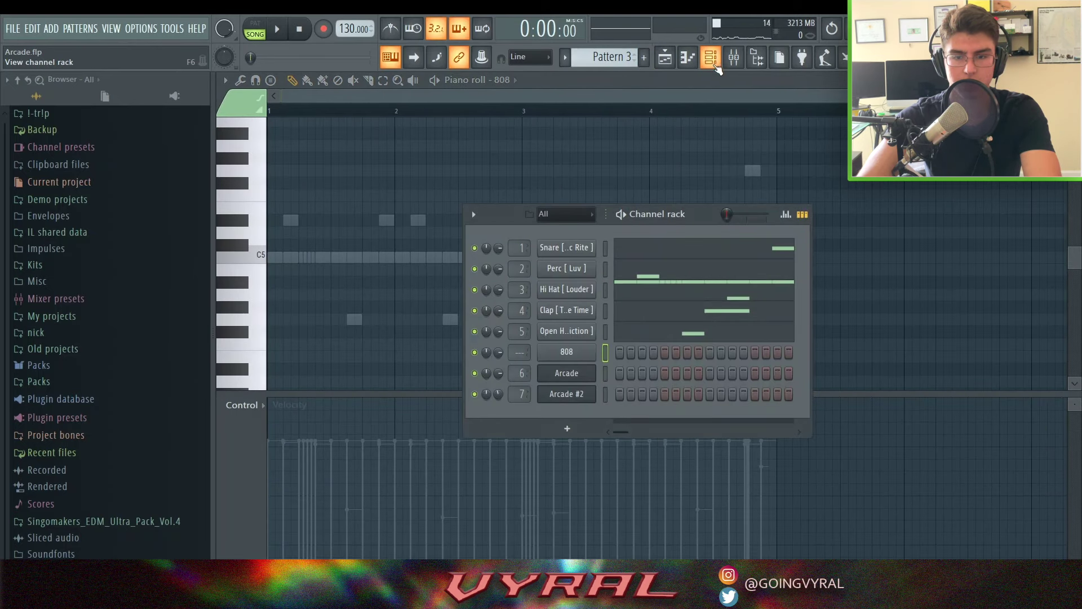
pyautogui.click(666, 56)
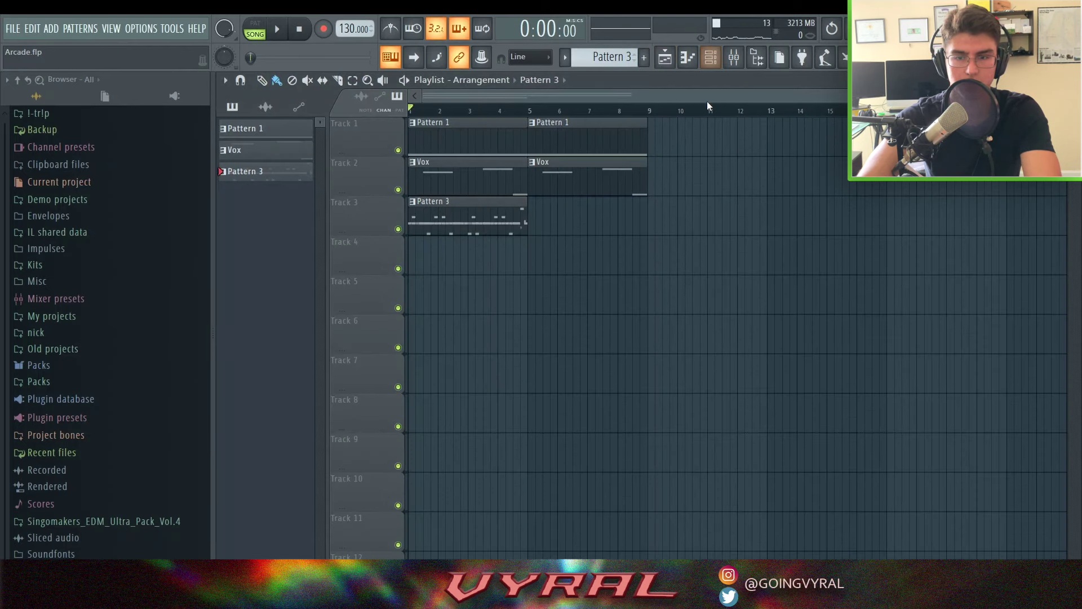
pyautogui.moveTo(461, 108); pyautogui.dragTo(633, 108)
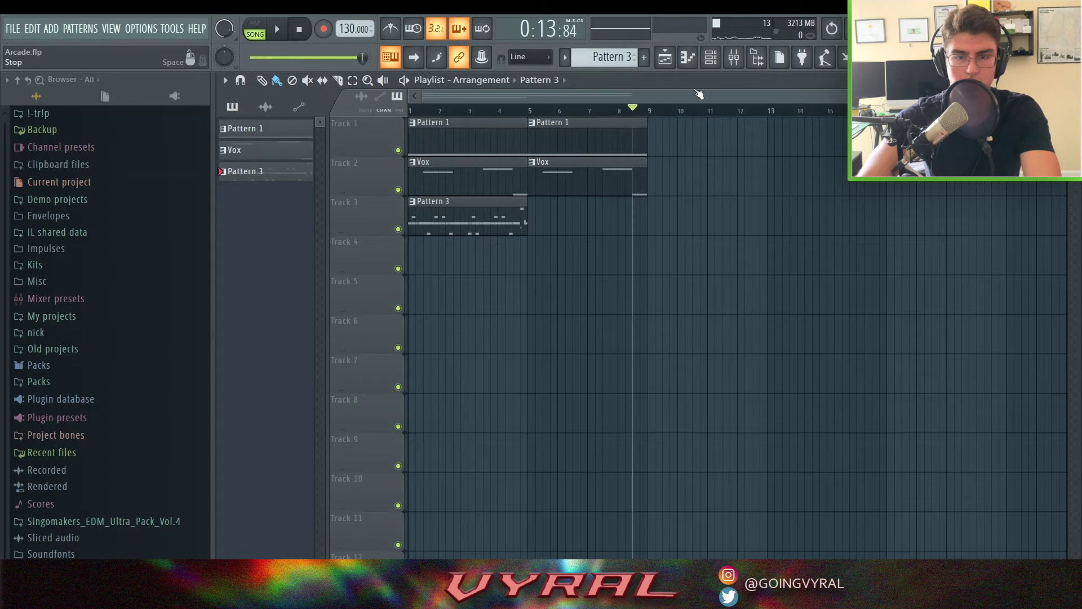
pyautogui.click(299, 29)
# Step: Try a short A#5 note for the 808 at the start of bar 1
pyautogui.click(711, 56)
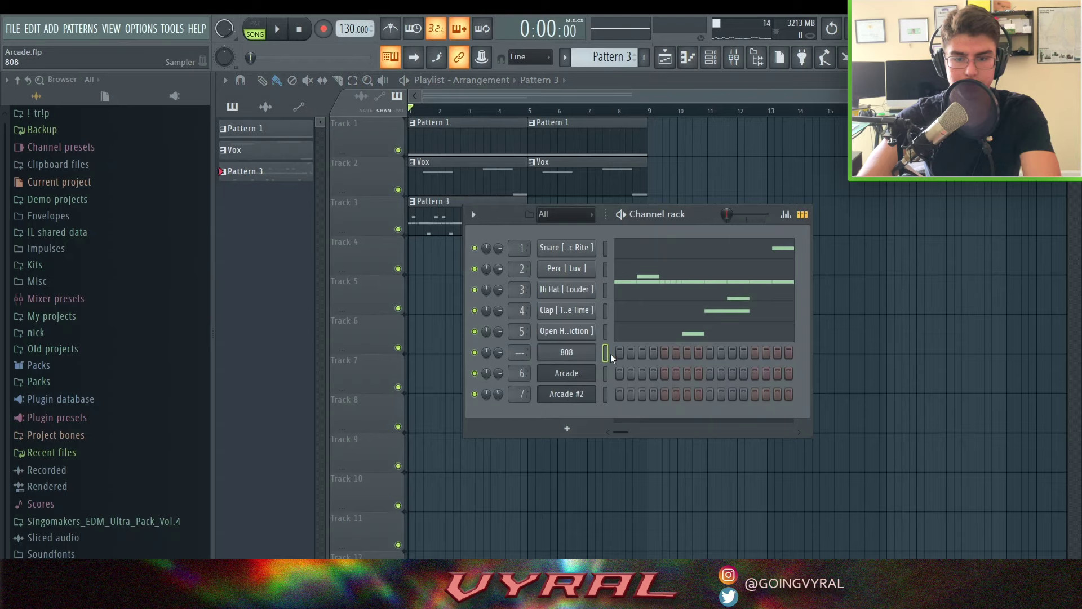
pyautogui.click(687, 57)
pyautogui.moveTo(271, 233); pyautogui.dragTo(192, 134)
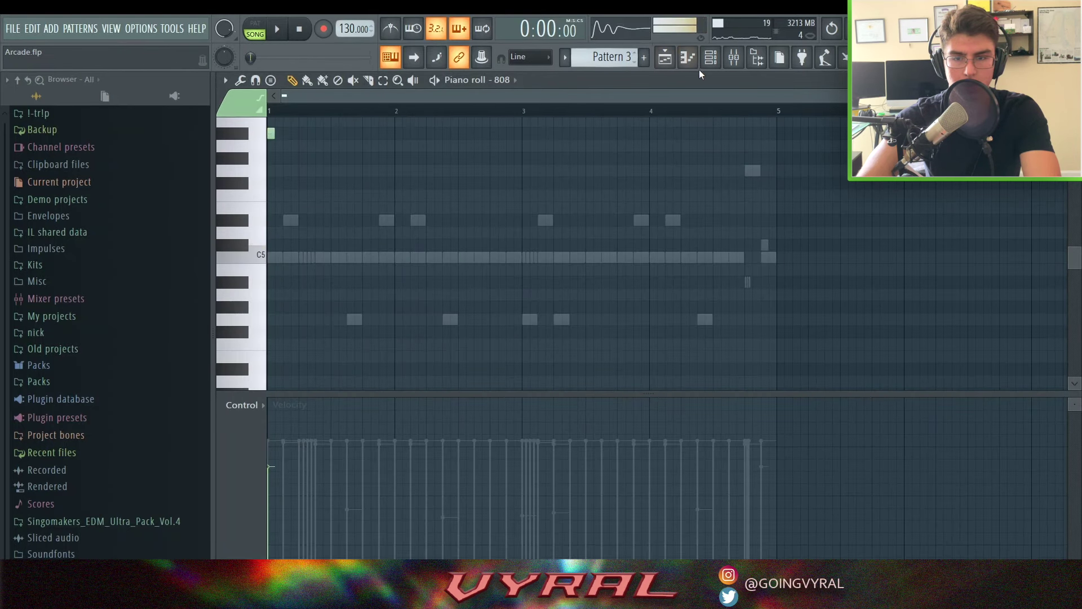
# Step: Enable the volume envelope on the 808 channel and adjust its hold setting
pyautogui.click(709, 59)
pyautogui.click(579, 353)
pyautogui.click(288, 175)
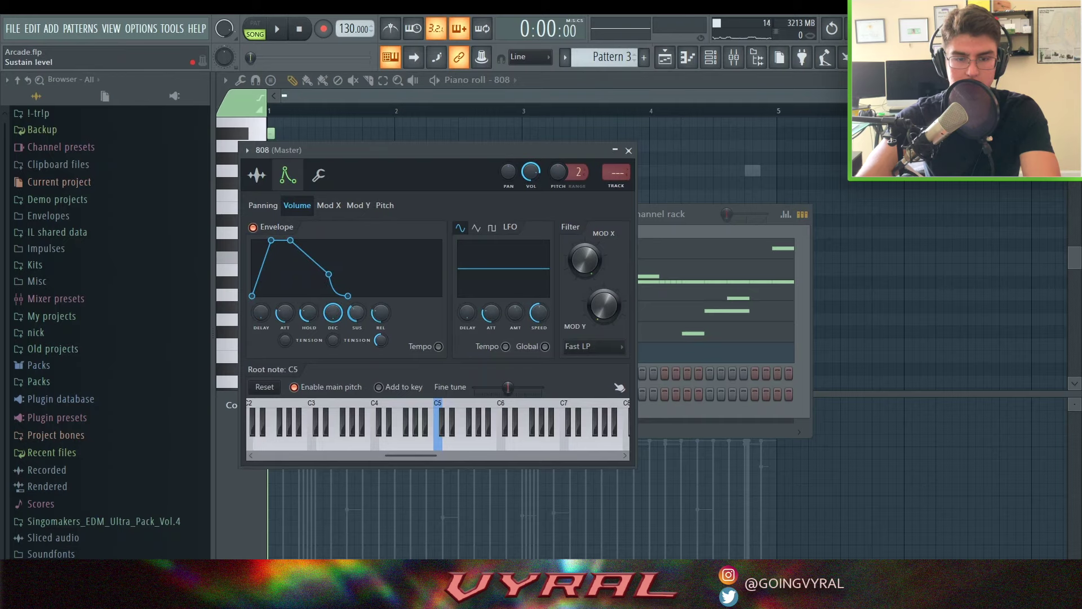
pyautogui.moveTo(310, 313); pyautogui.dragTo(285, 319)
pyautogui.click(629, 150)
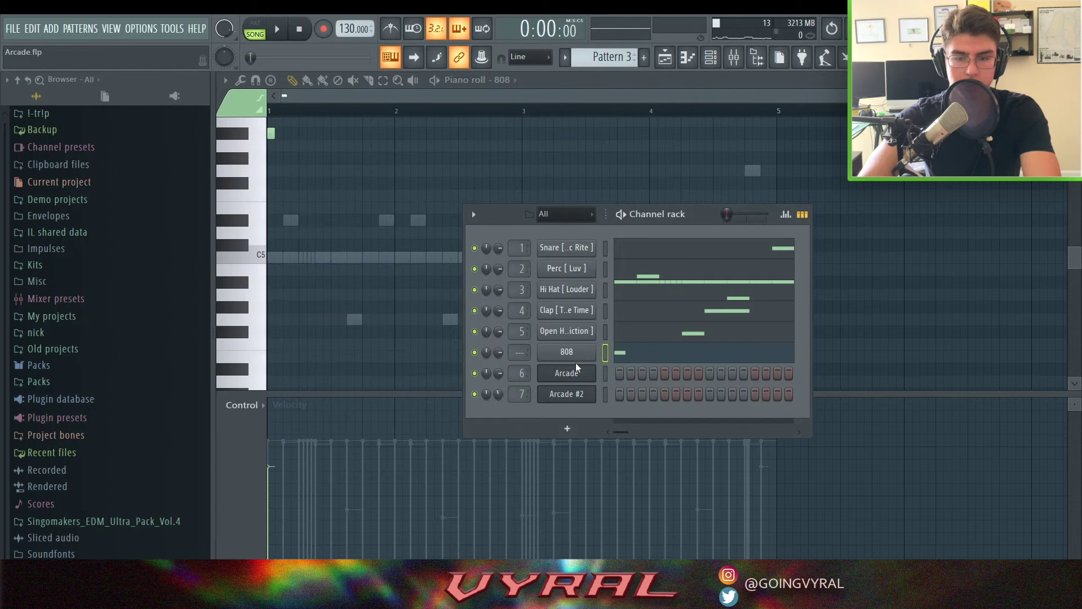
# Step: Replace the A#5 808 note with a seven-note bassline across four bars: E5, E5, D#5, C#5, C#5, D#5 and F#5
pyautogui.press('F5')
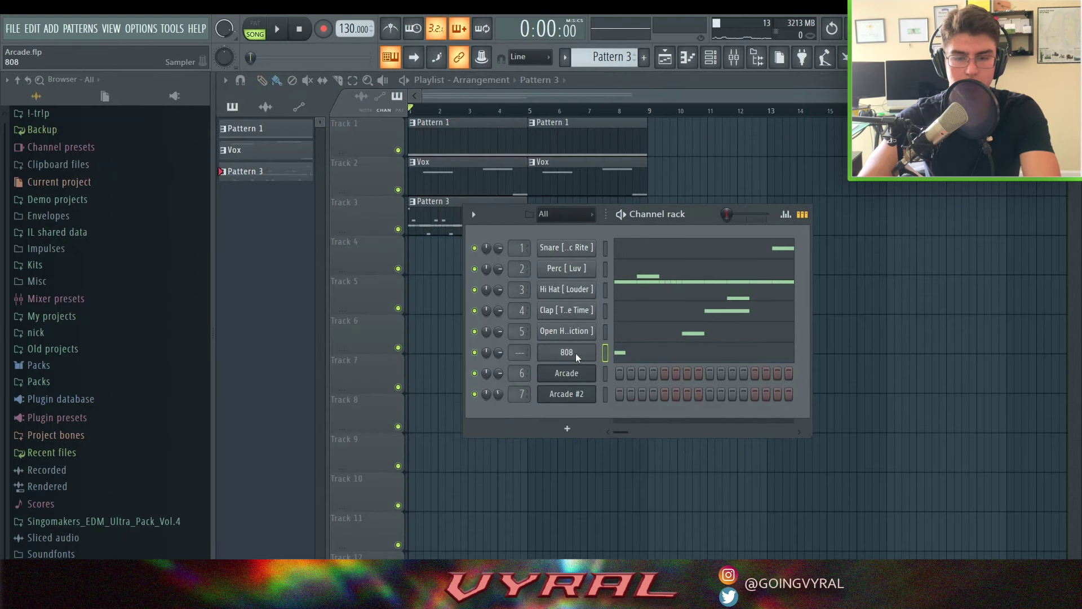
pyautogui.click(617, 355)
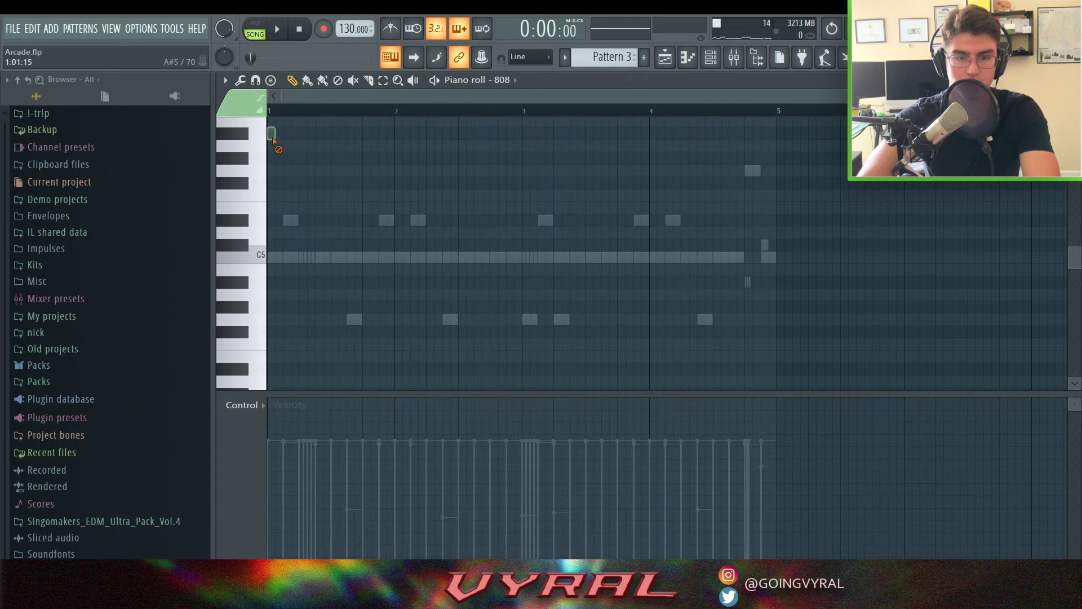
pyautogui.scroll(6, 288, 250)
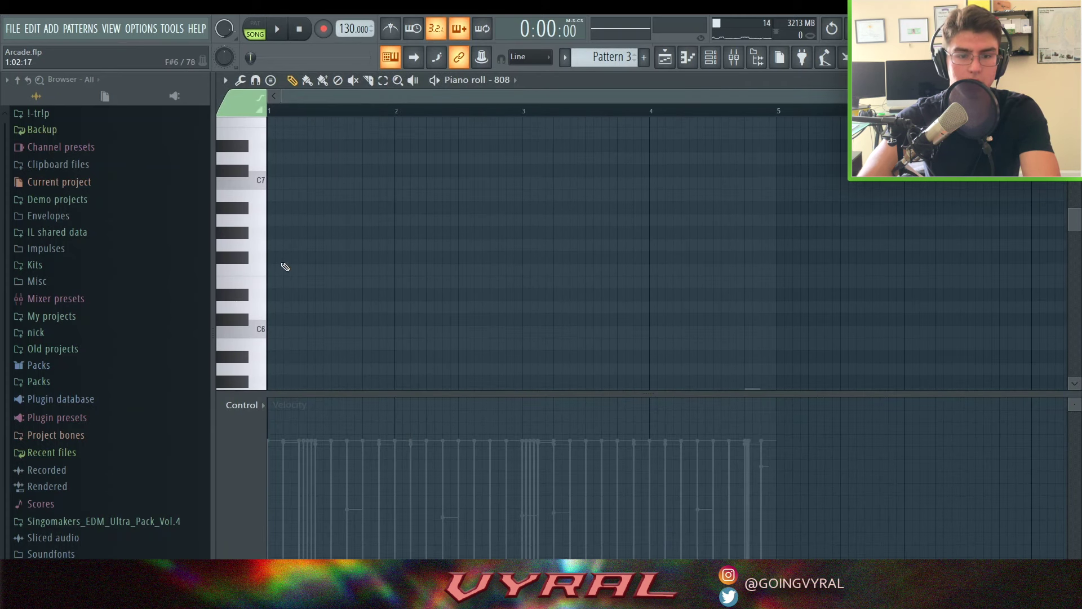
pyautogui.click(272, 258)
pyautogui.moveTo(275, 258); pyautogui.dragTo(345, 275)
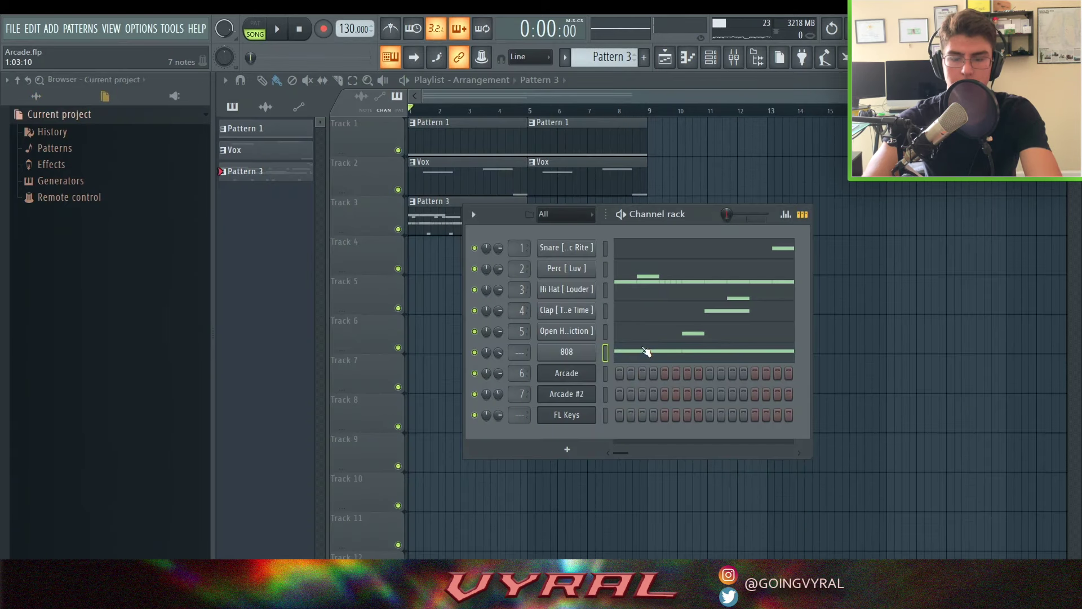
# Step: Play the song with the 808 bassline open and enlarge the piano roll's note area
pyautogui.click(647, 351)
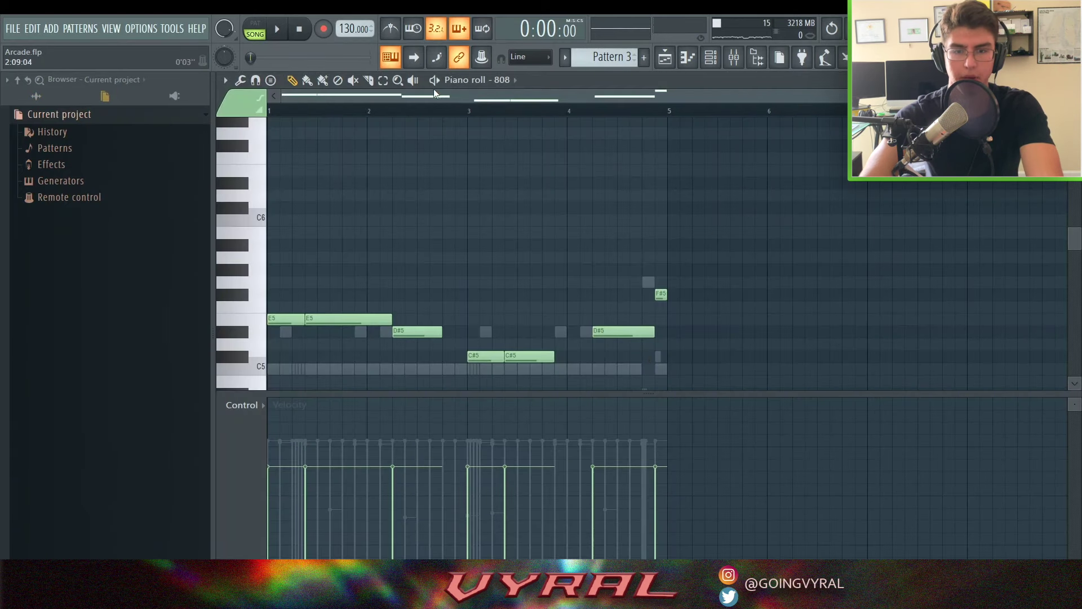
pyautogui.click(271, 31)
pyautogui.scroll(-2, 597, 233)
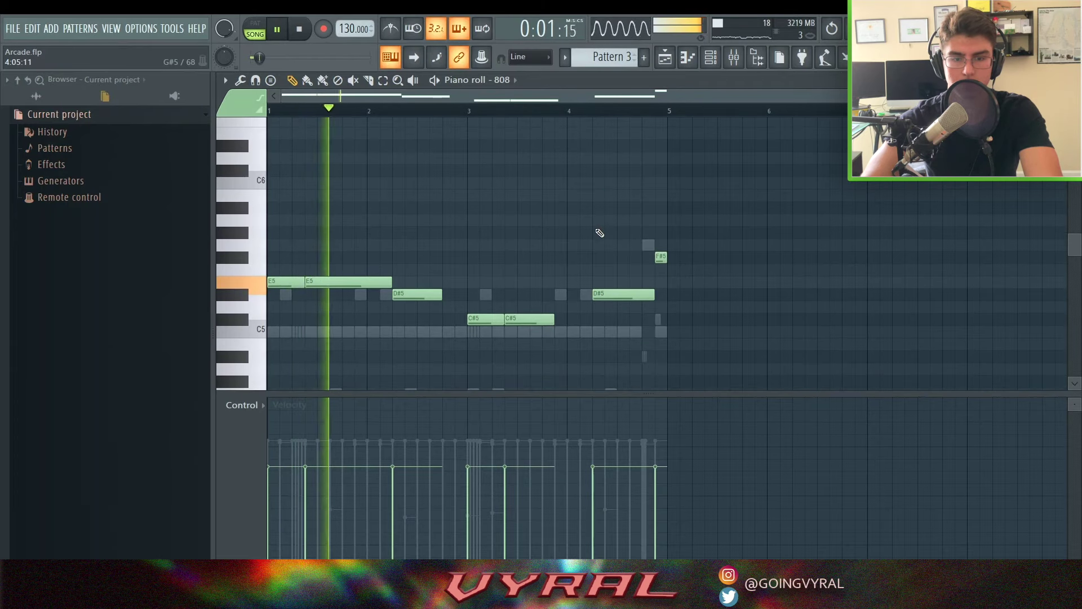
pyautogui.moveTo(541, 394); pyautogui.dragTo(539, 454)
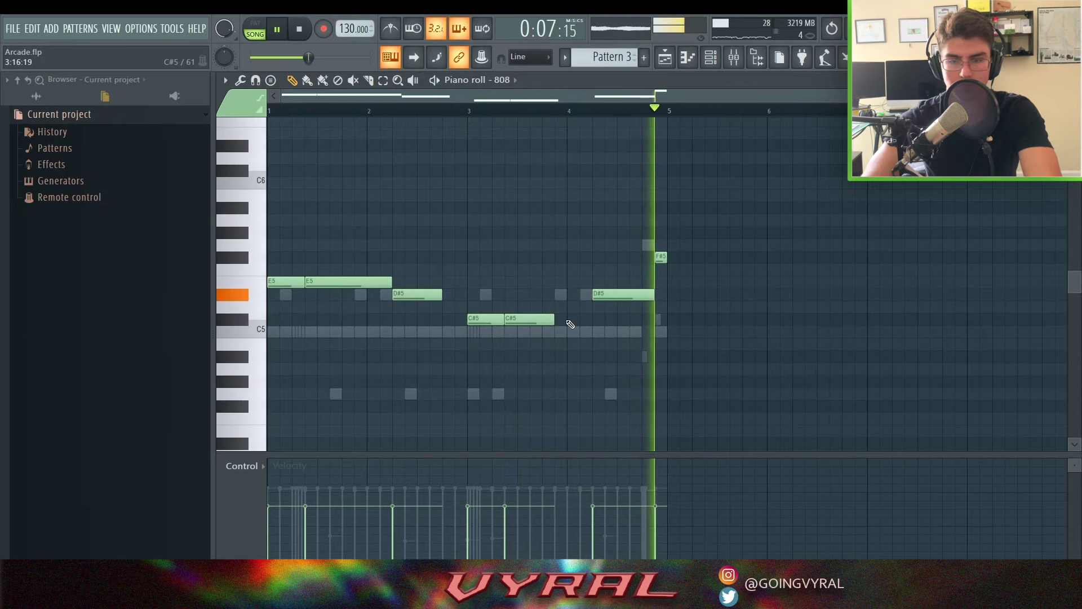
# Step: Stop playback and place a second Pattern 3 clip on Track 3 at bar 5 of the playlist
pyautogui.press('space')
pyautogui.click(665, 57)
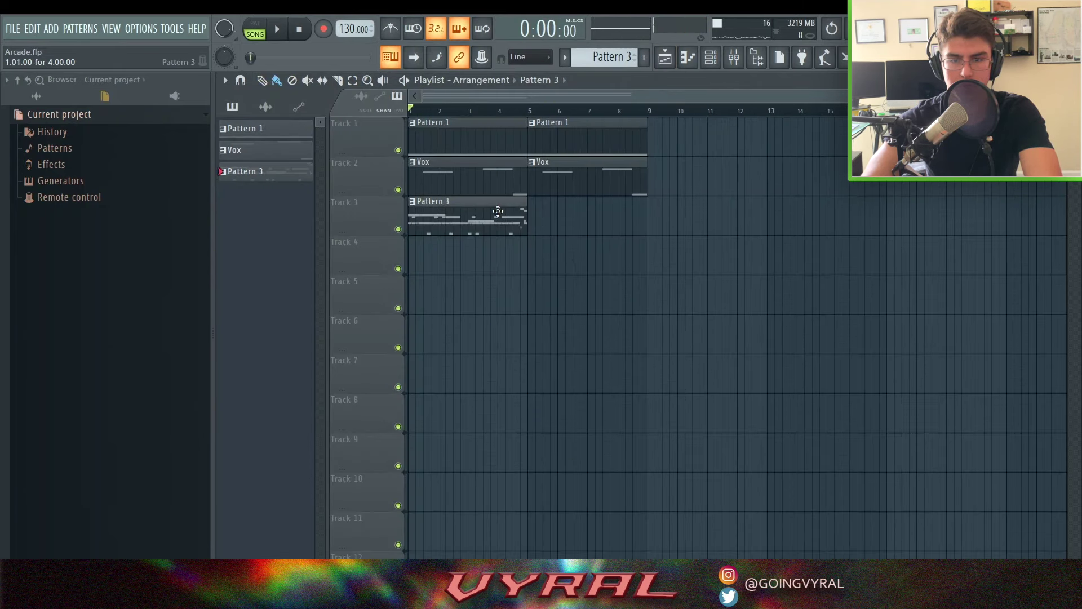
pyautogui.click(599, 216)
pyautogui.moveTo(599, 217); pyautogui.dragTo(565, 217)
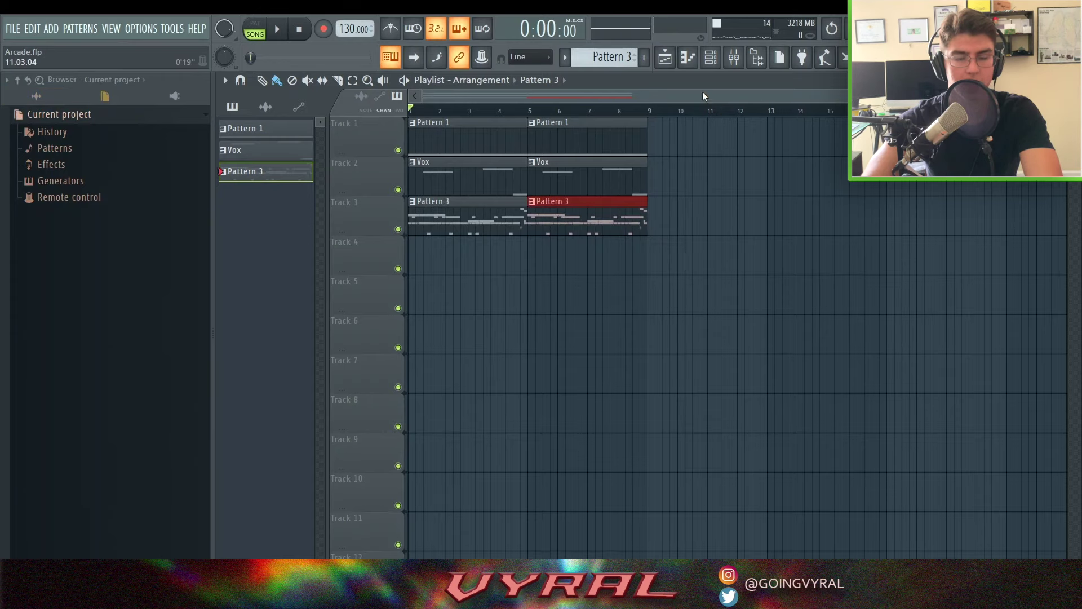
# Step: Add the Kick [ D-Esser ] sample as a channel and program five C5 kick notes across four bars
pyautogui.click(50, 99)
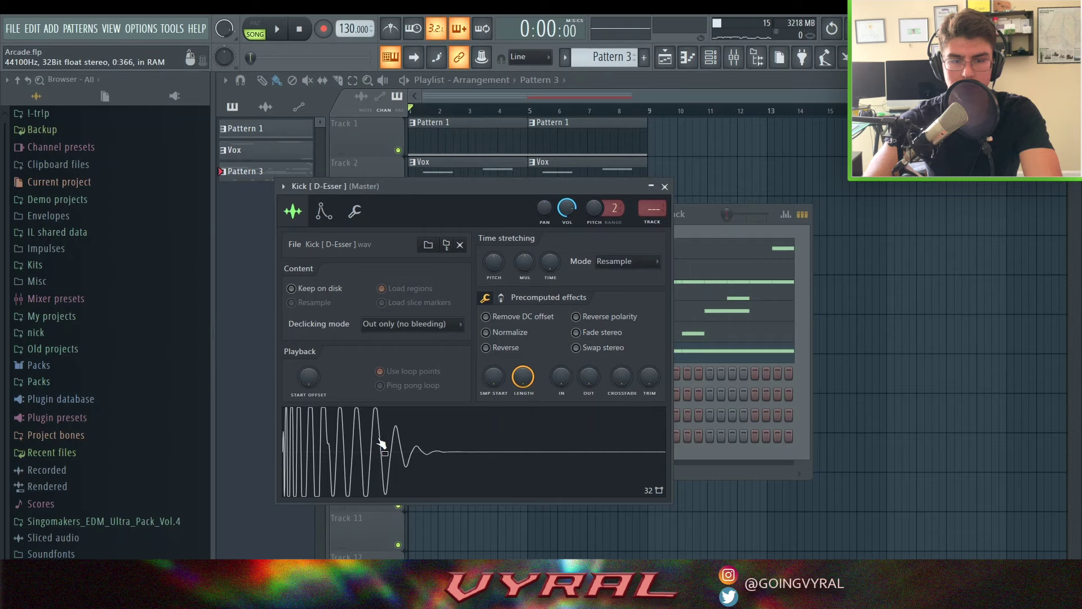
pyautogui.click(665, 186)
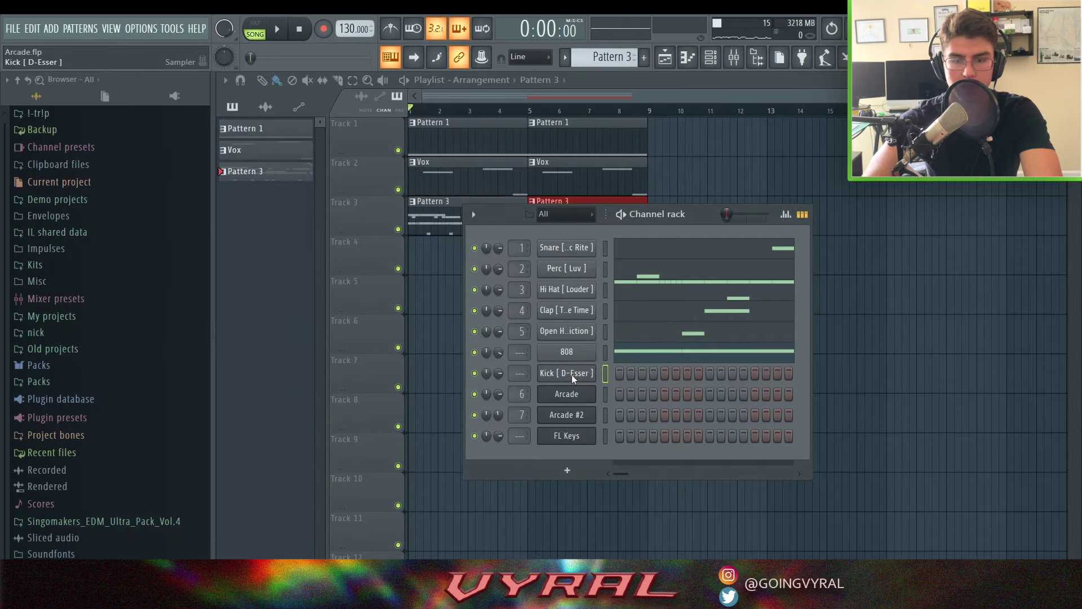
pyautogui.press('F7')
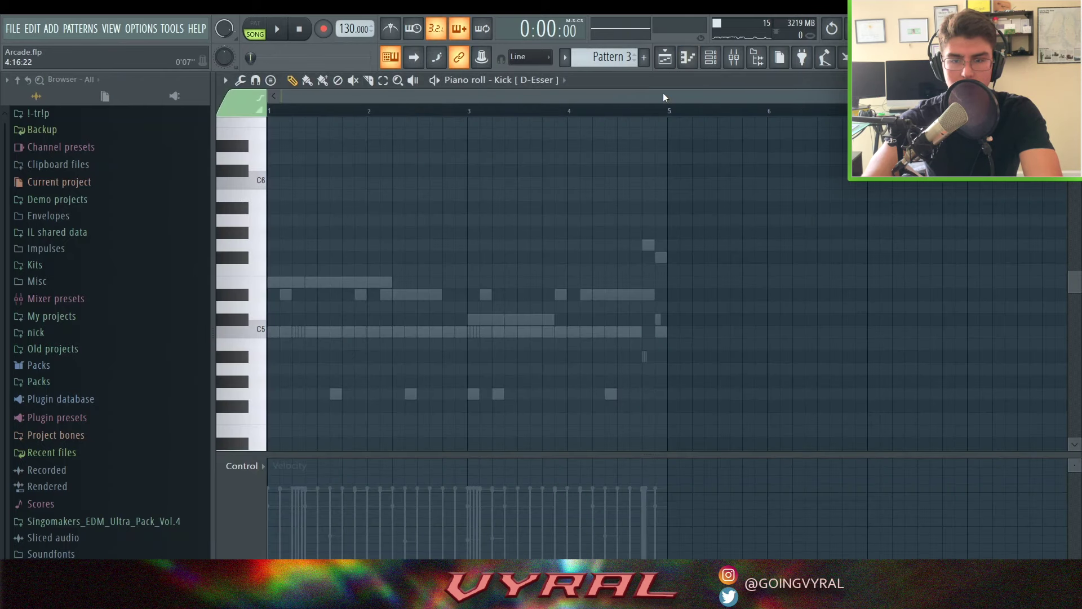
pyautogui.click(278, 336)
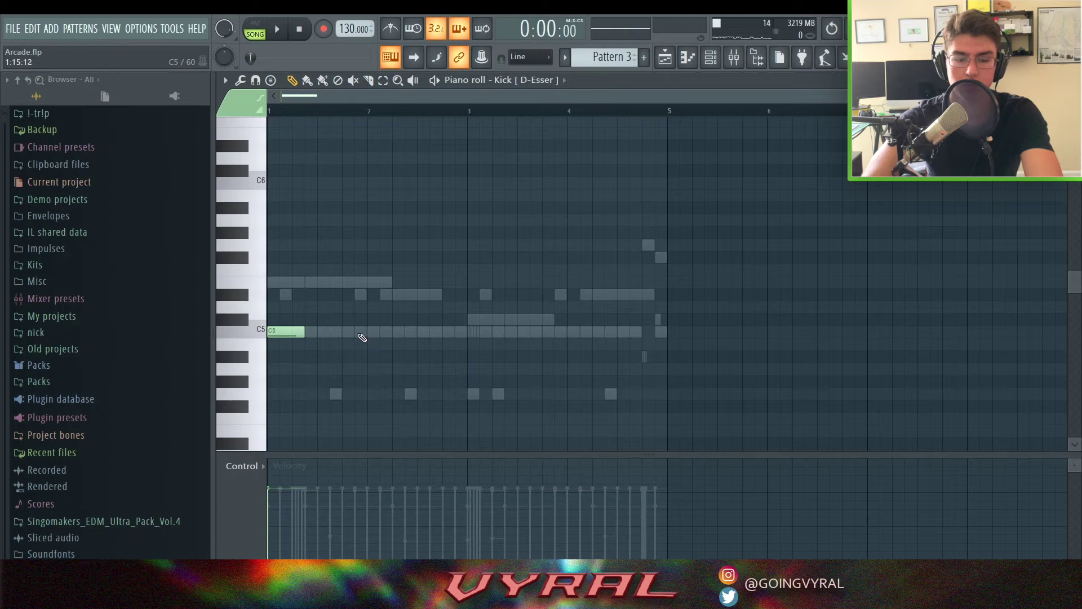
# Step: Play the song to listen to the kick pattern with the rest of the beat, and stop playback
pyautogui.click(279, 27)
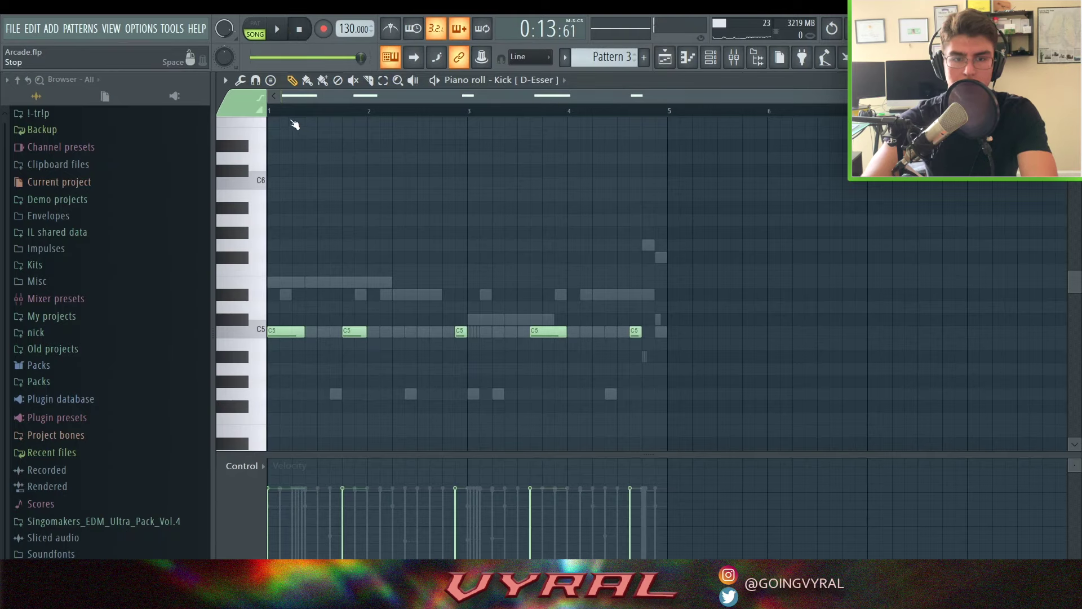
pyautogui.press('space')
pyautogui.press('space')
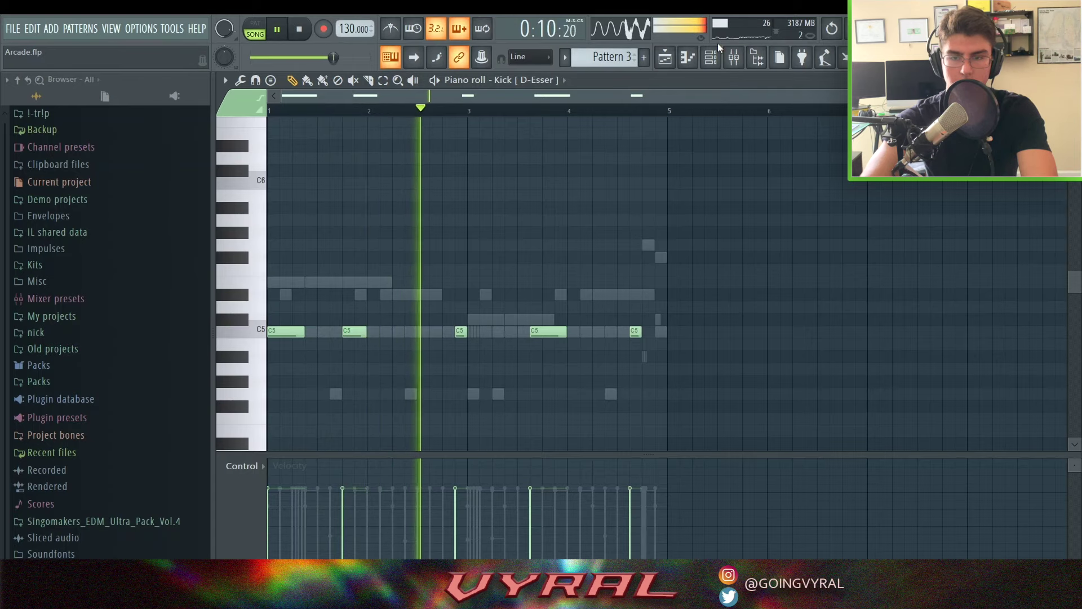
pyautogui.press('space')
pyautogui.click(712, 58)
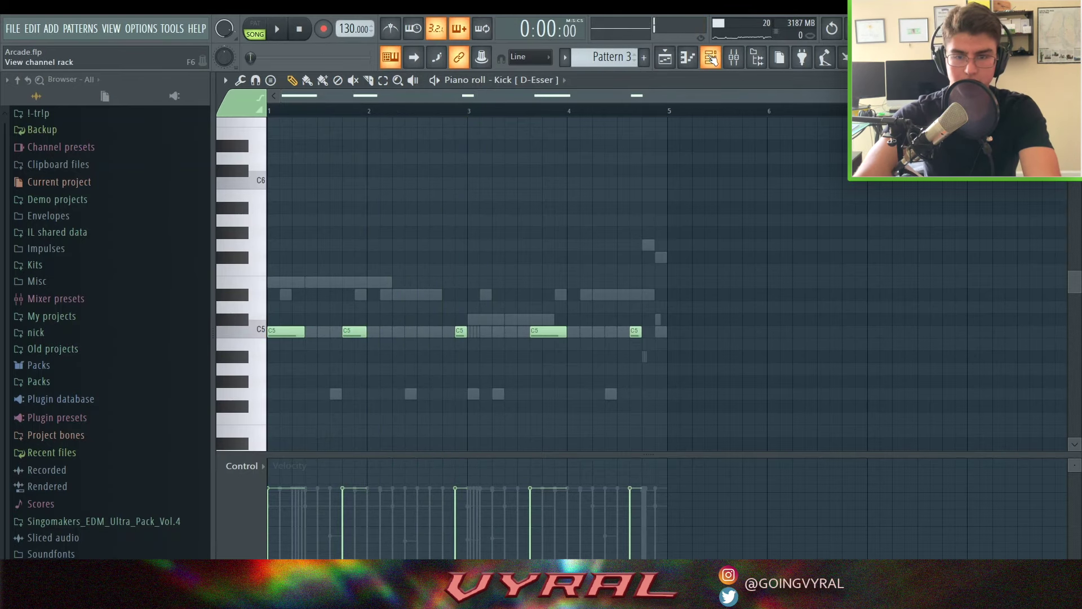
pyautogui.click(712, 58)
# Step: Split Pattern 3 by channel into separate patterns and delete both resulting snare clips from Track 3
pyautogui.click(664, 57)
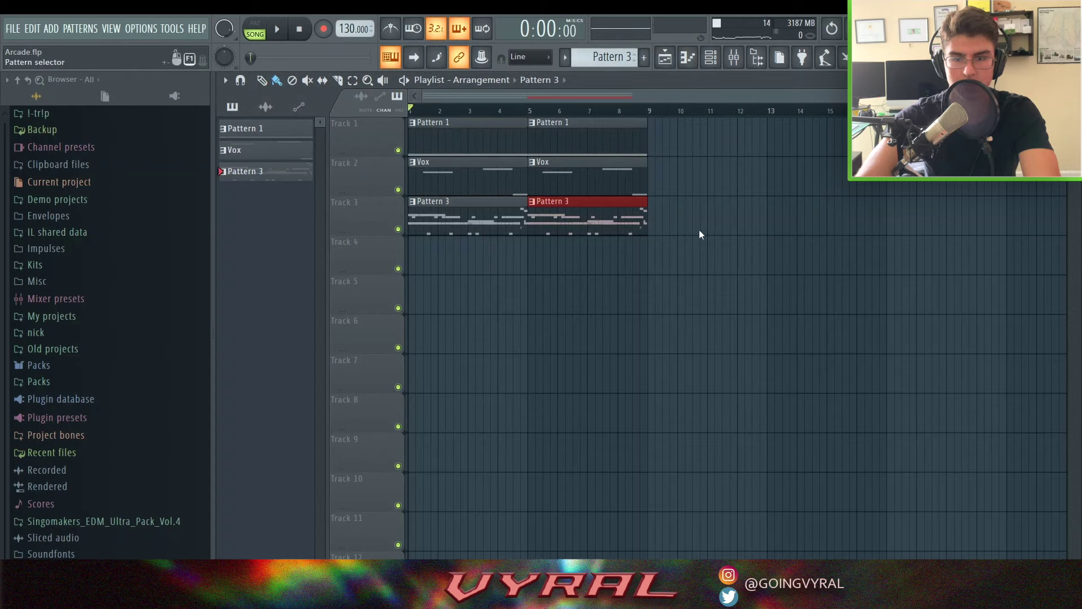
pyautogui.click(710, 256)
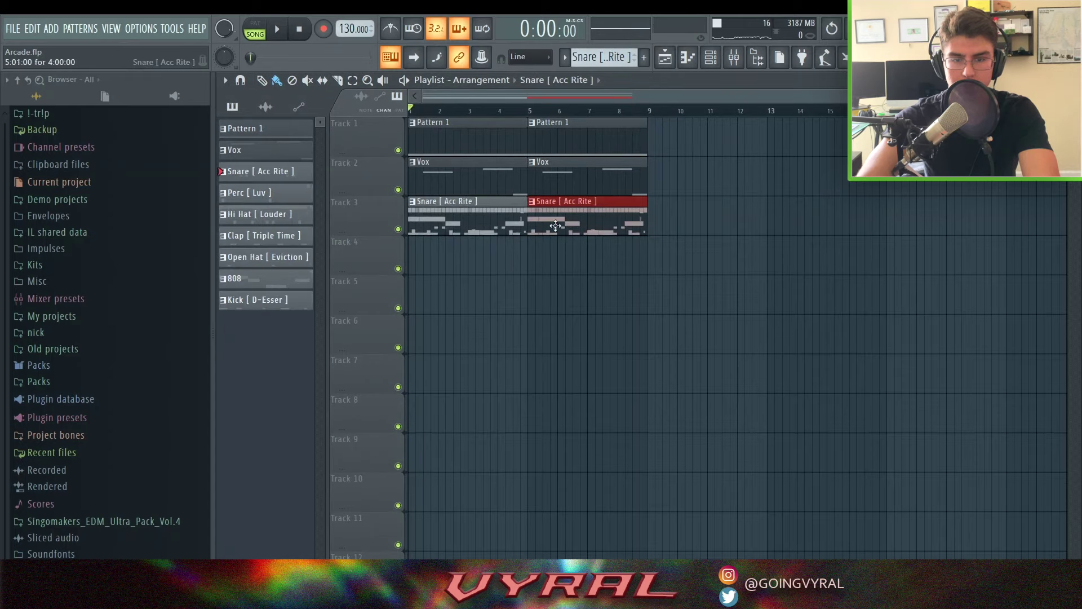
pyautogui.moveTo(675, 229); pyautogui.dragTo(271, 189)
pyautogui.press('l')
pyautogui.moveTo(652, 230); pyautogui.dragTo(419, 257)
pyautogui.press('Delete')
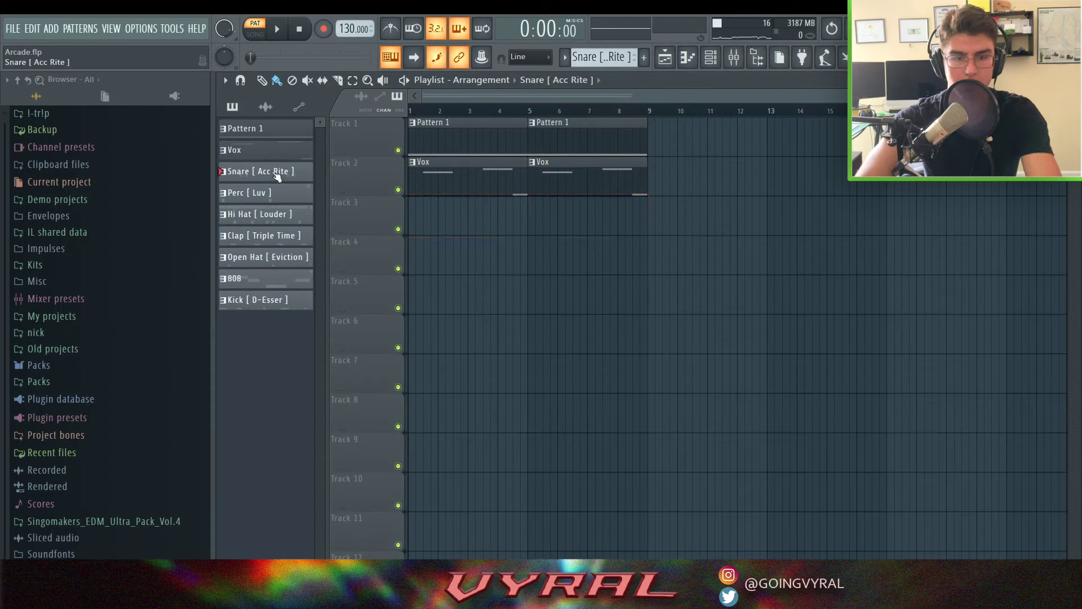
# Step: Place the seven split patterns, from Snare [ Acc Rite ] through Kick [ D-Esser ], at bar 1 on Tracks 3 to 9
pyautogui.keyDown('shift'); pyautogui.click(275, 178); pyautogui.keyUp('shift')
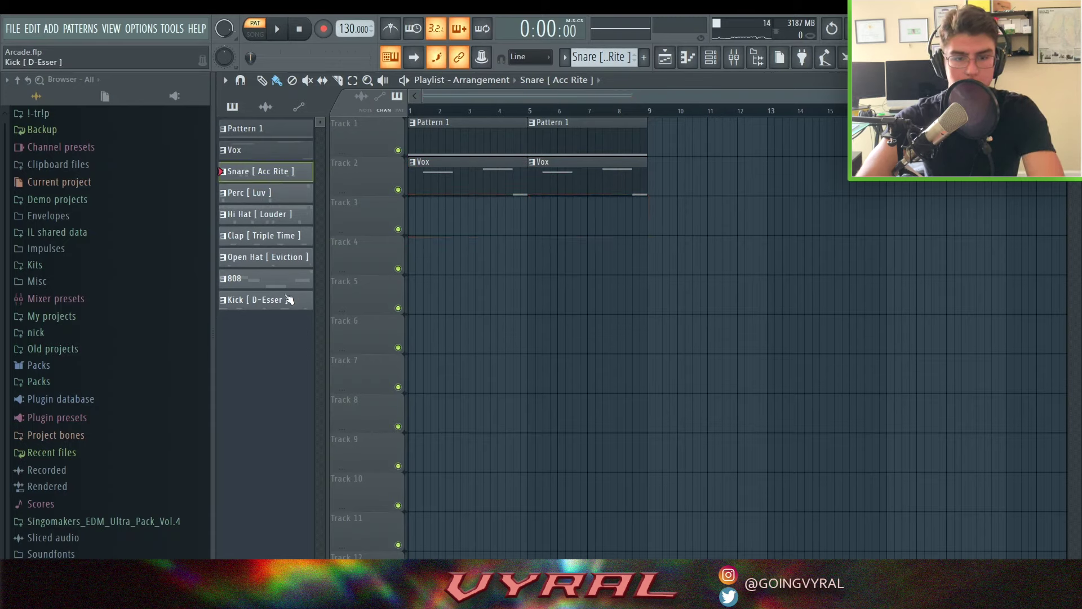
pyautogui.keyDown('shift'); pyautogui.click(289, 299); pyautogui.keyUp('shift')
pyautogui.moveTo(267, 183); pyautogui.dragTo(410, 227)
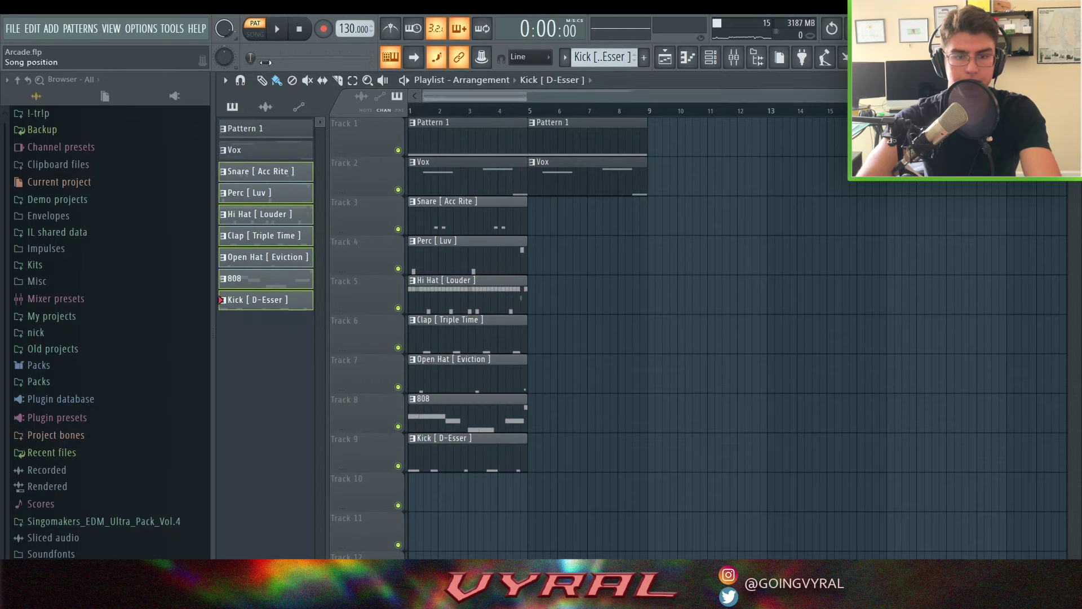
# Step: Move all playlist clips to start at bar 9 and duplicate the drum and 808 clips at bar 13
pyautogui.hotkey('ctrl', 'a')
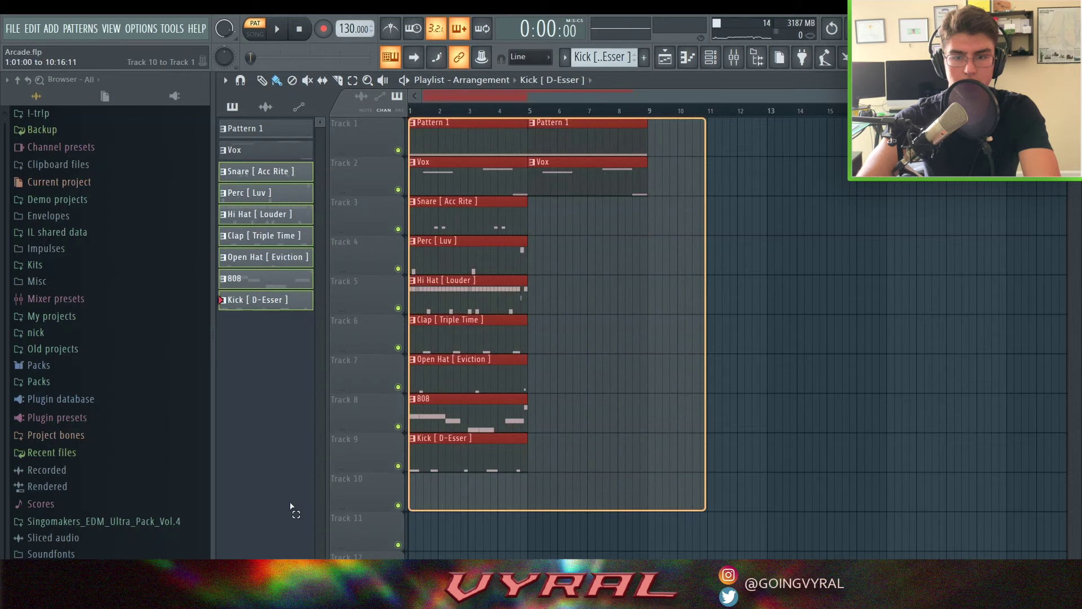
pyautogui.scroll(-1, 564, 232)
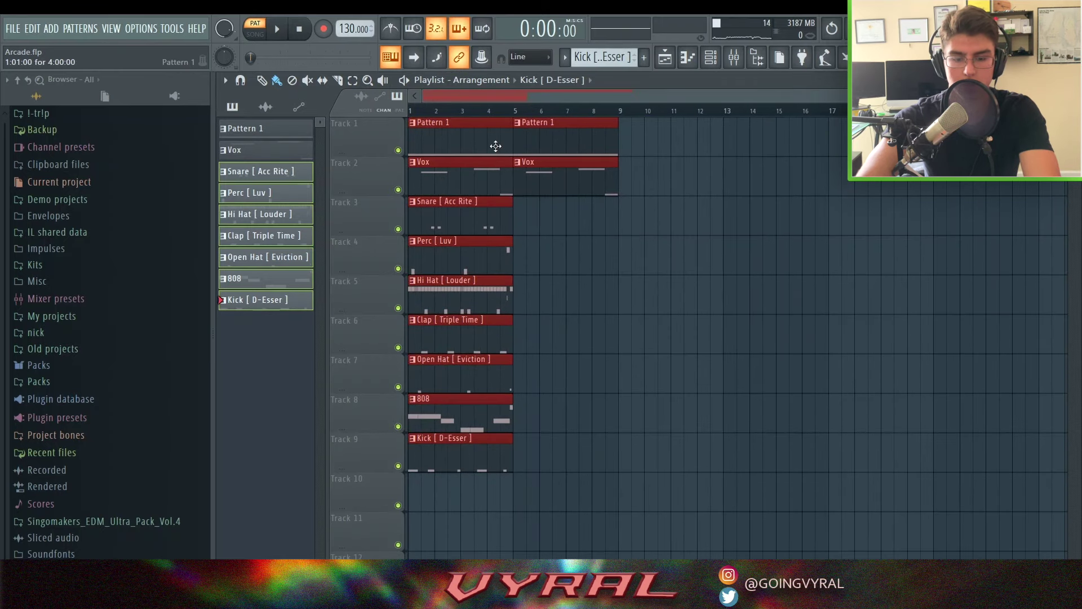
pyautogui.moveTo(489, 144); pyautogui.dragTo(695, 125)
pyautogui.hotkey('ctrl', 'd')
pyautogui.hotkey('ctrl', 'e')
pyautogui.moveTo(737, 198); pyautogui.dragTo(496, 554)
pyautogui.hotkey('ctrl', 'b')
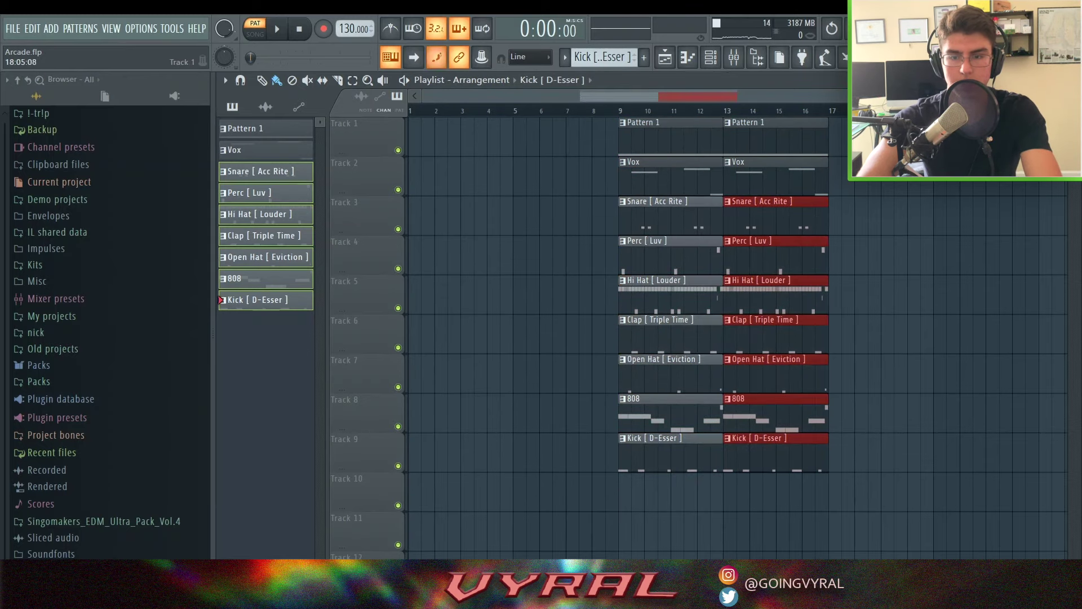
# Step: Copy the Pattern 1 and Vox clips to bars 1 through 8 as a drumless intro
pyautogui.moveTo(845, 119); pyautogui.dragTo(575, 178)
pyautogui.hotkey('ctrl', 'c')
pyautogui.hotkey('ctrl', 'v')
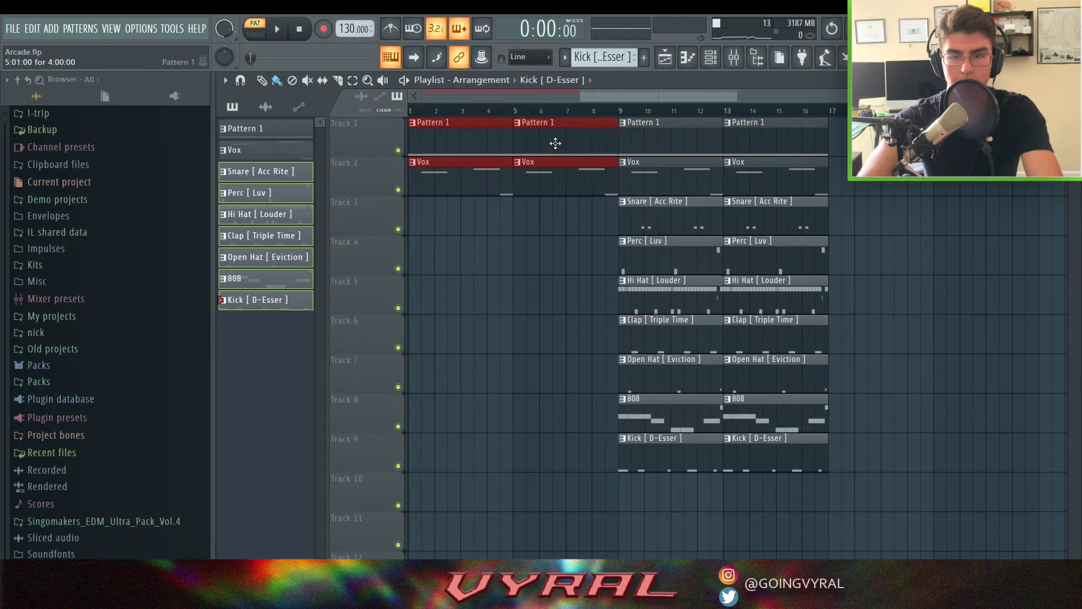
pyautogui.hotkey('ctrl', 'd')
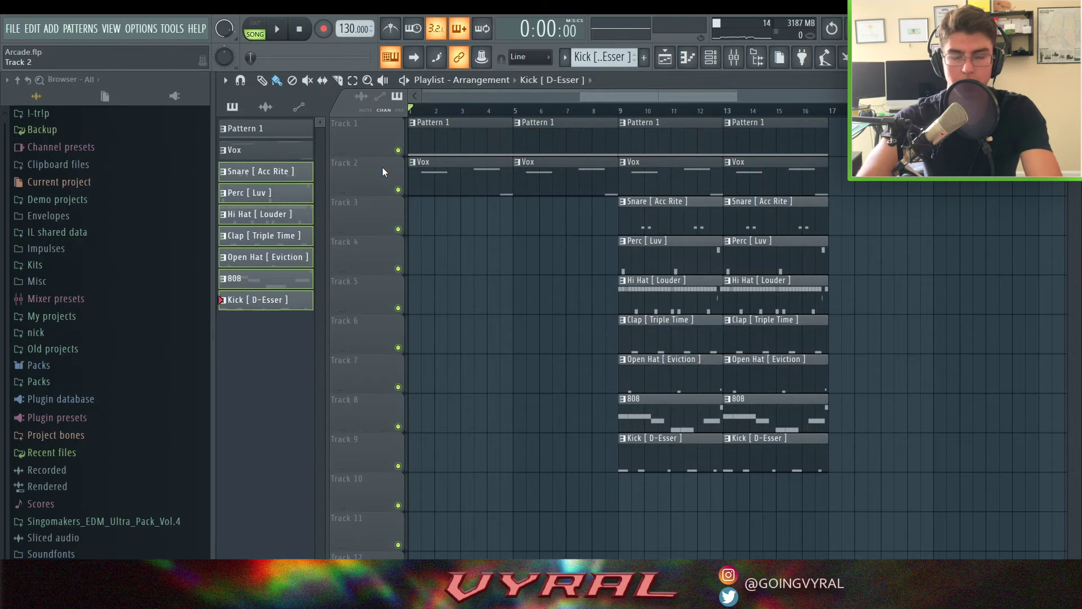
# Step: Check the Arcade #2 track in the mixer and return to the playlist
pyautogui.click(740, 62)
pyautogui.click(596, 238)
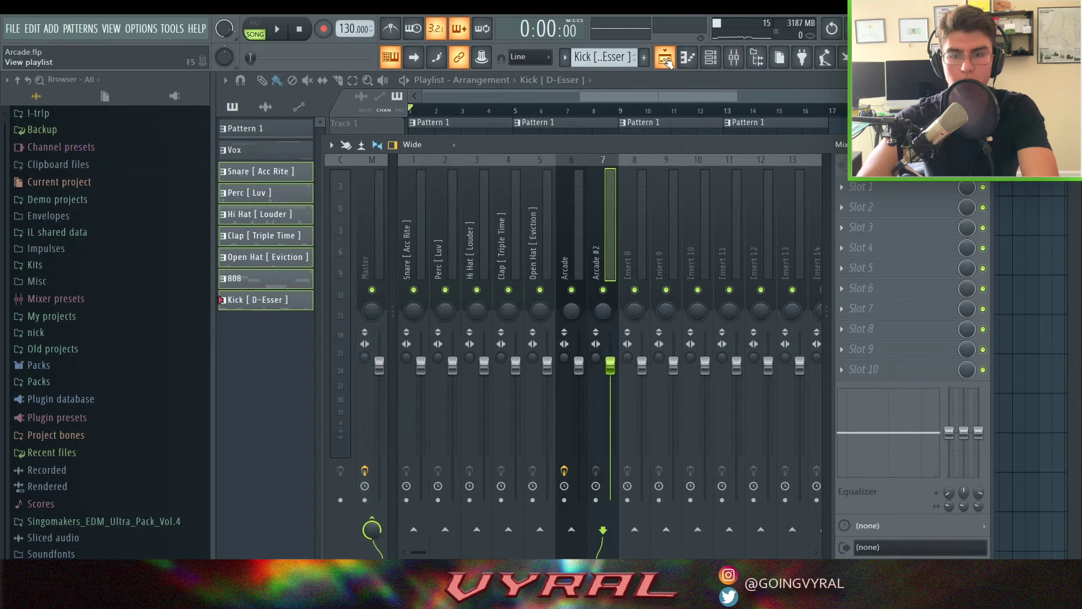
pyautogui.click(666, 59)
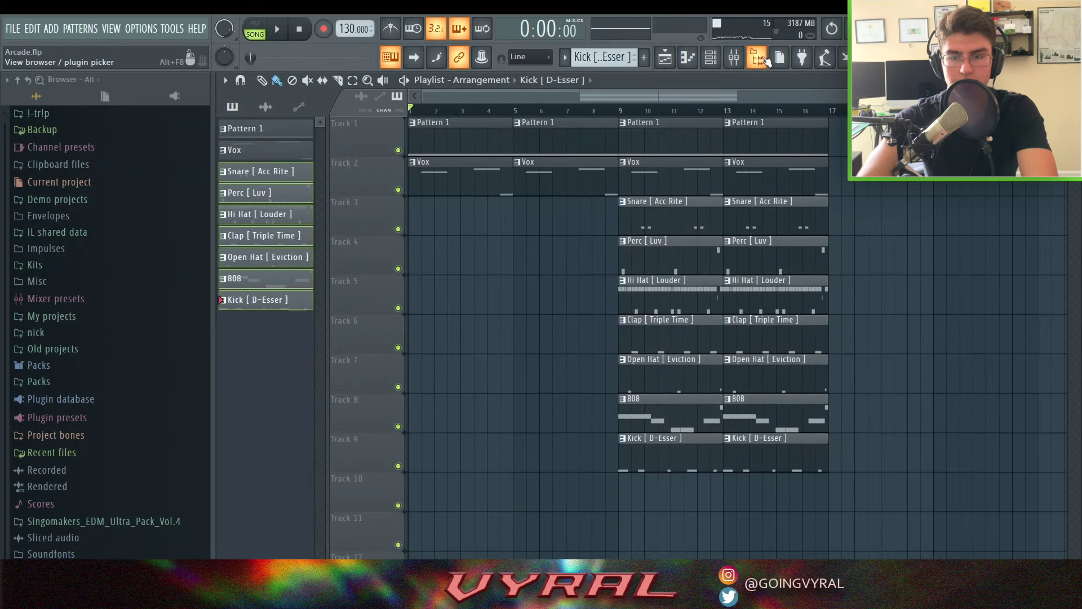
# Step: Extend the arrangement to bar 64 with duplicated and thinned-out clips, using Arcade #2 audio clips on Track 2 from bars 9 and 49, and play it
pyautogui.moveTo(874, 132); pyautogui.dragTo(613, 477)
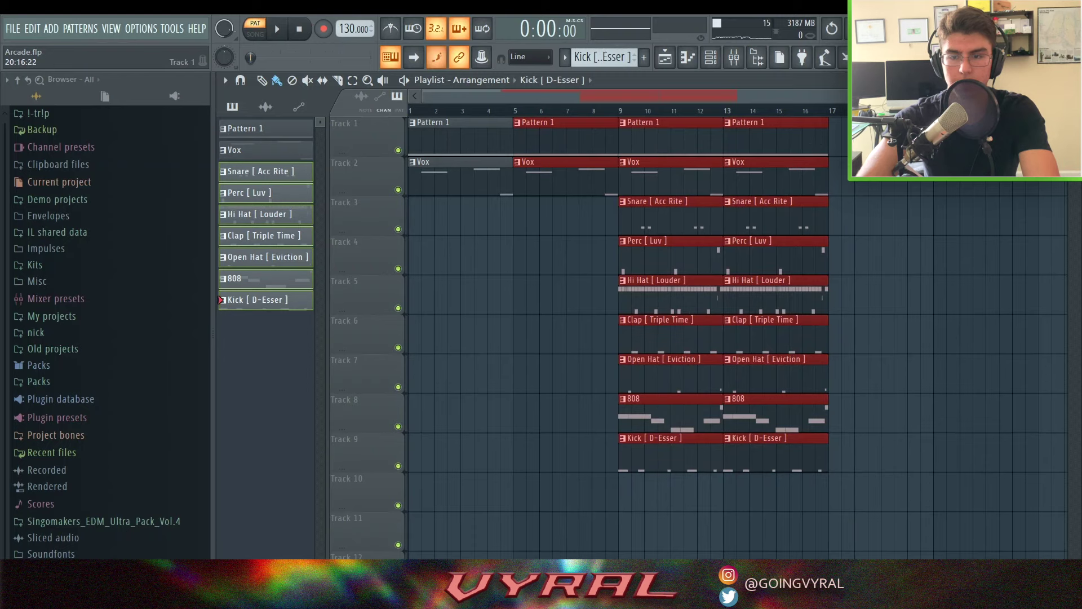
pyautogui.moveTo(929, 132); pyautogui.dragTo(674, 538)
pyautogui.press('l')
pyautogui.hotkey('ctrl', 'b')
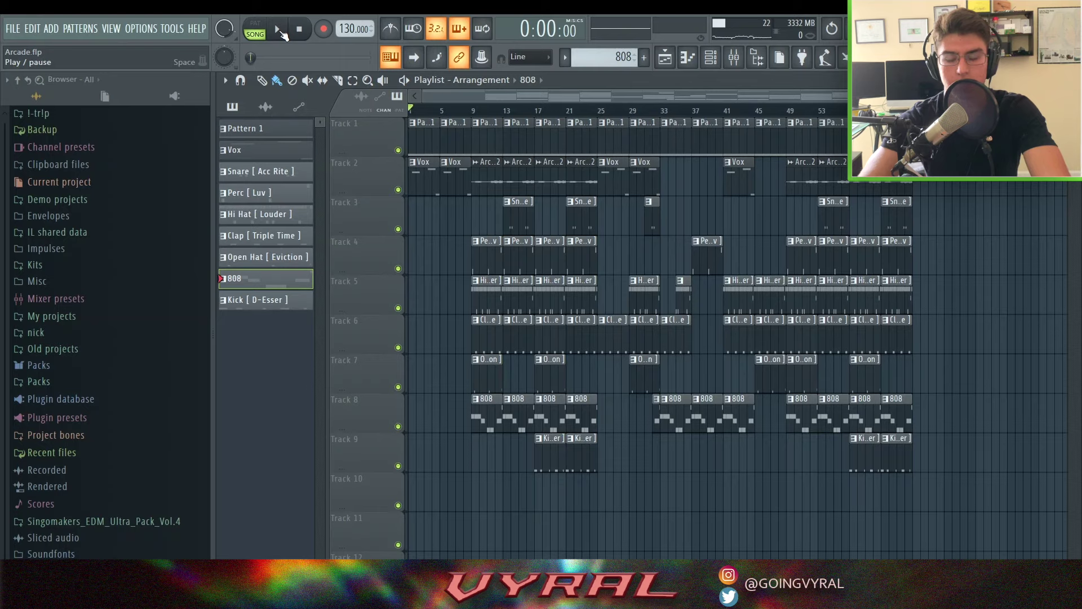
pyautogui.click(279, 30)
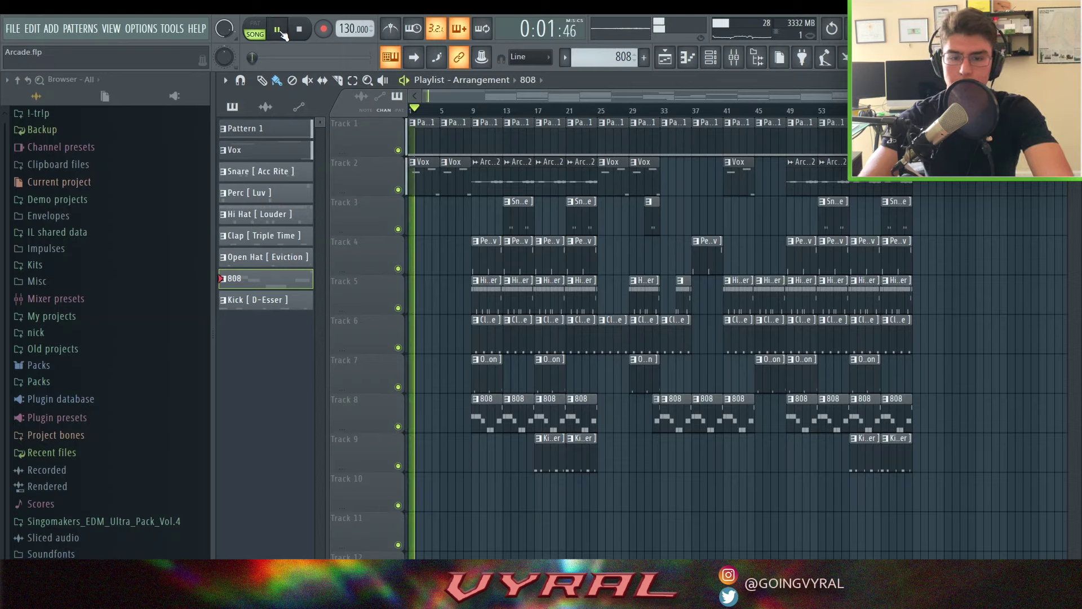